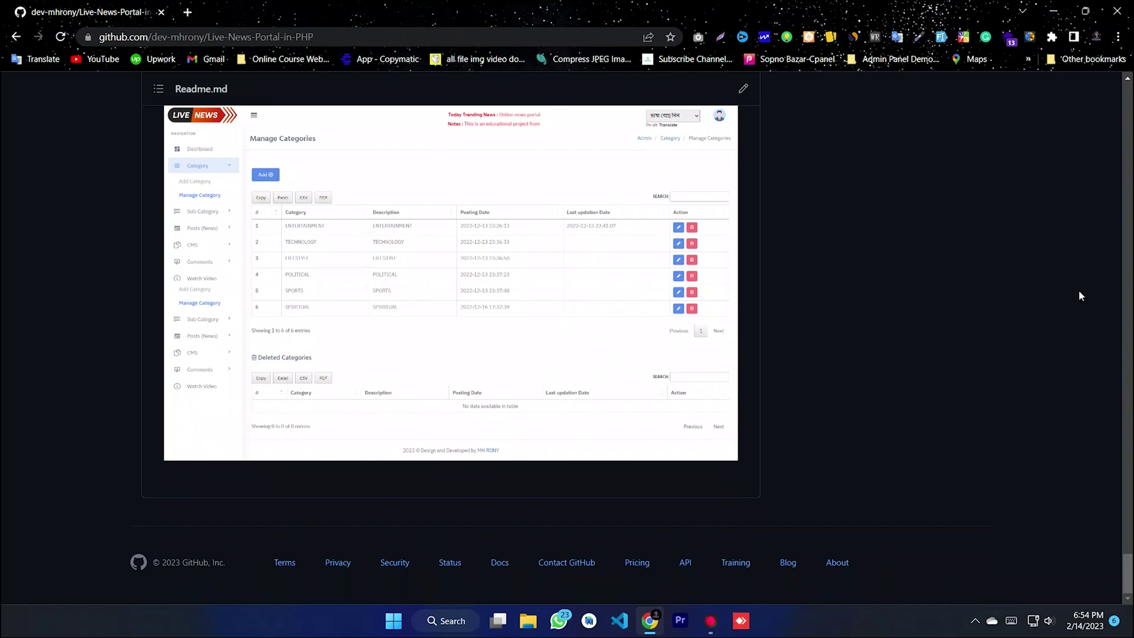
- Scroll through the README's features, run instructions and preview images, then return to the repository's file list
{"action": "left_click_drag", "start_coordinate": [1128, 561], "coordinate": [1128, 84]}
{"action": "scroll", "coordinate": [512, 409], "scroll_direction": "down", "scroll_amount": 3}
{"action": "scroll", "coordinate": [514, 420], "scroll_direction": "down", "scroll_amount": 5}
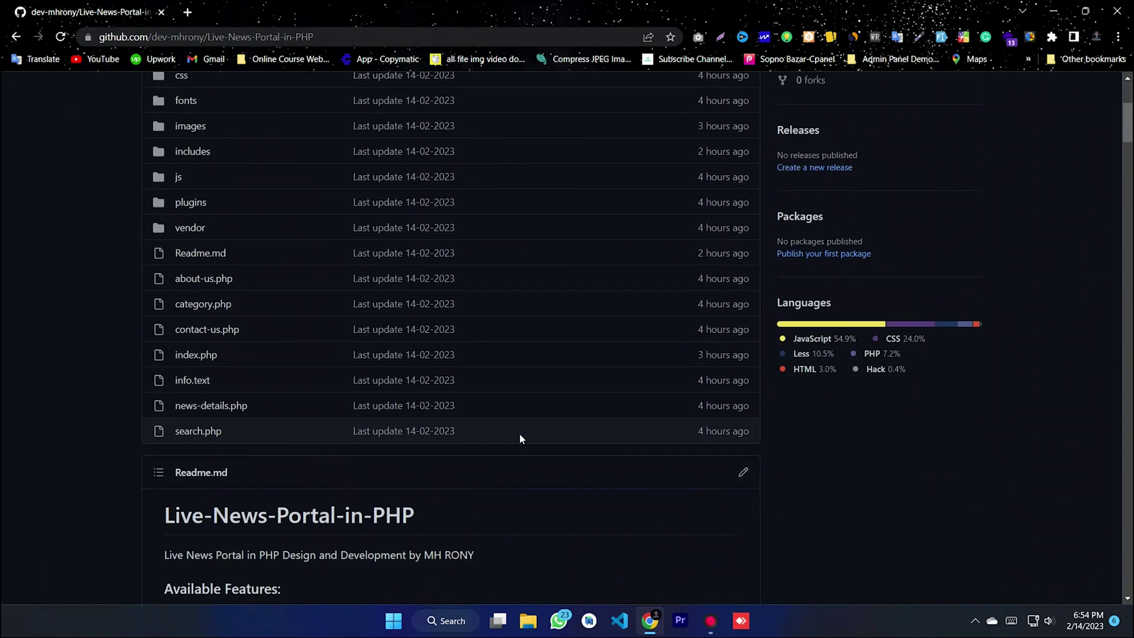
{"action": "scroll", "coordinate": [401, 339], "scroll_direction": "down", "scroll_amount": 15}
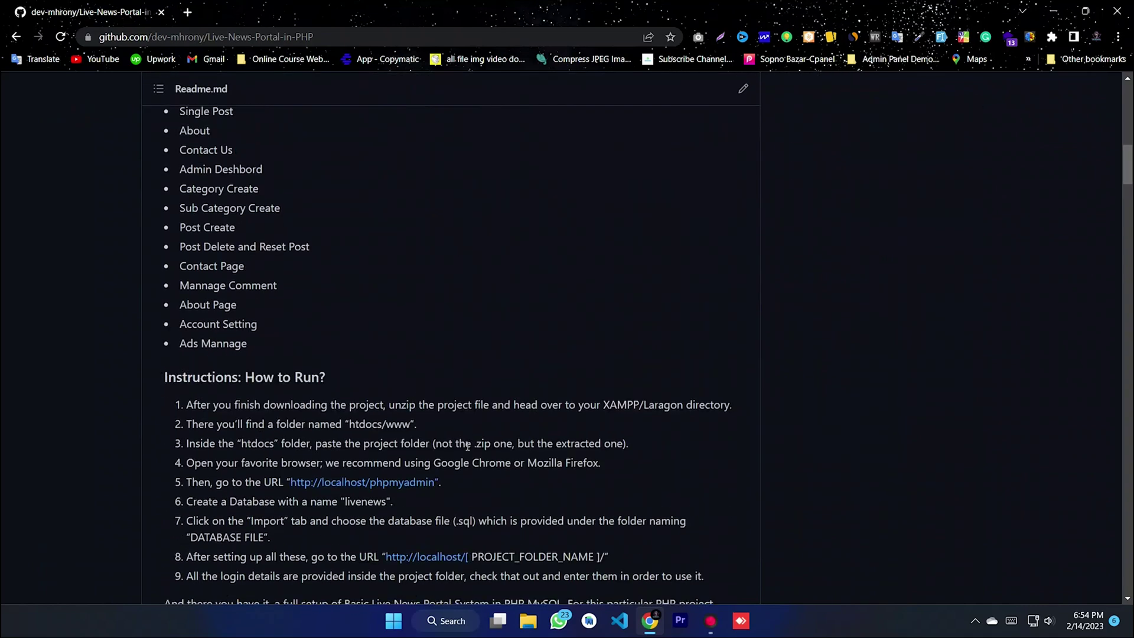
{"action": "scroll", "coordinate": [467, 457], "scroll_direction": "down", "scroll_amount": 4}
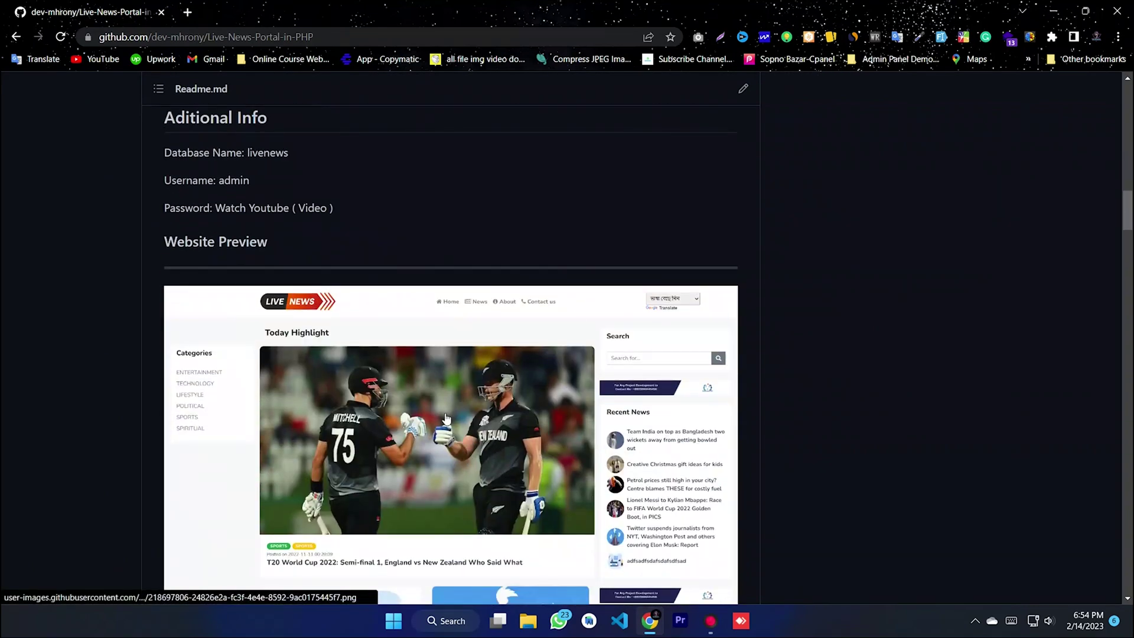
{"action": "scroll", "coordinate": [544, 401], "scroll_direction": "down", "scroll_amount": 20}
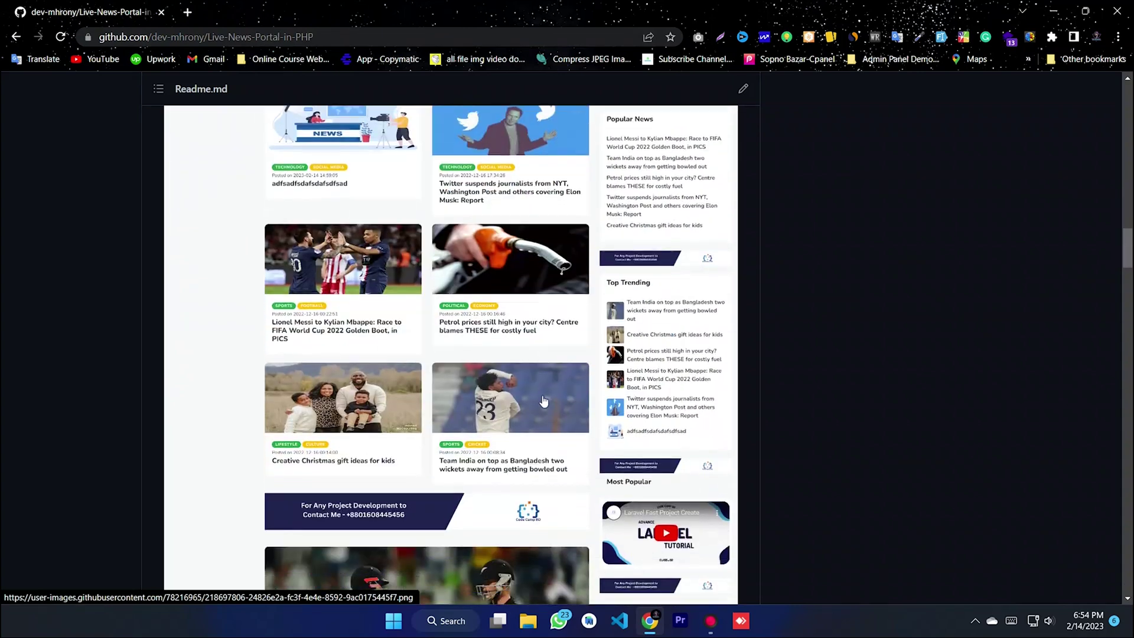
{"action": "scroll", "coordinate": [436, 449], "scroll_direction": "down", "scroll_amount": 15}
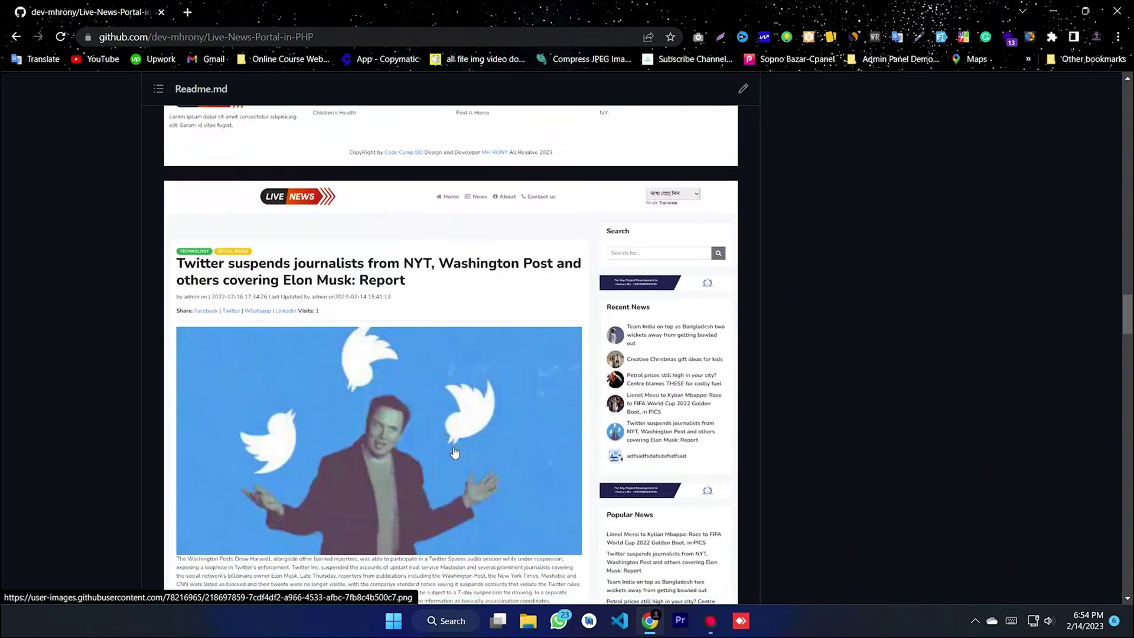
{"action": "scroll", "coordinate": [437, 454], "scroll_direction": "down", "scroll_amount": 15}
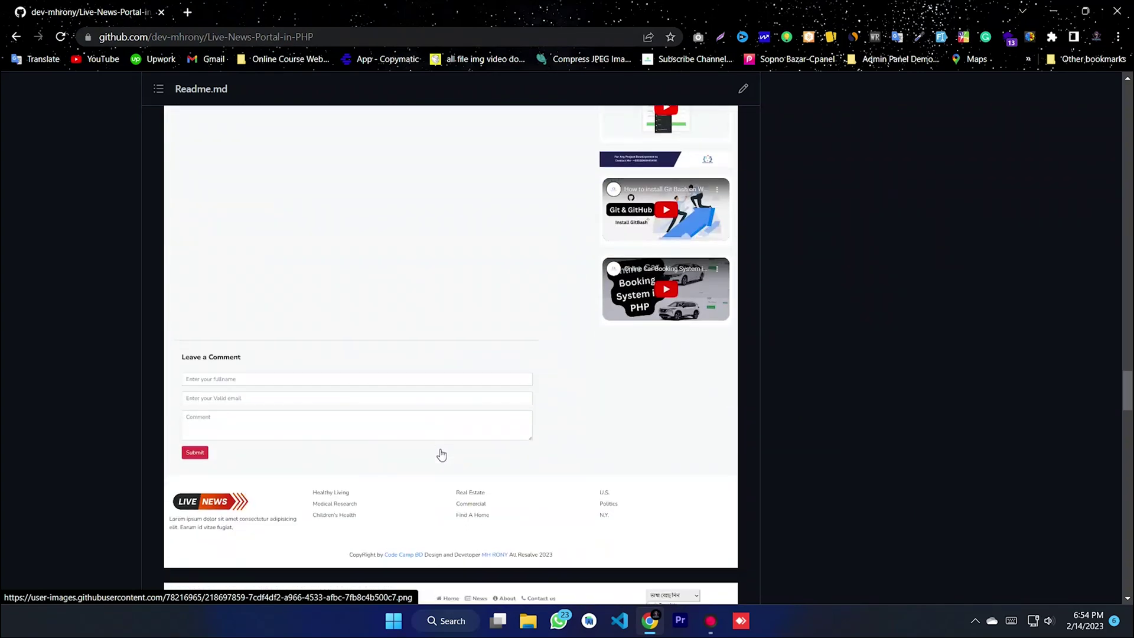
{"action": "left_click_drag", "start_coordinate": [1127, 407], "coordinate": [1125, 103]}
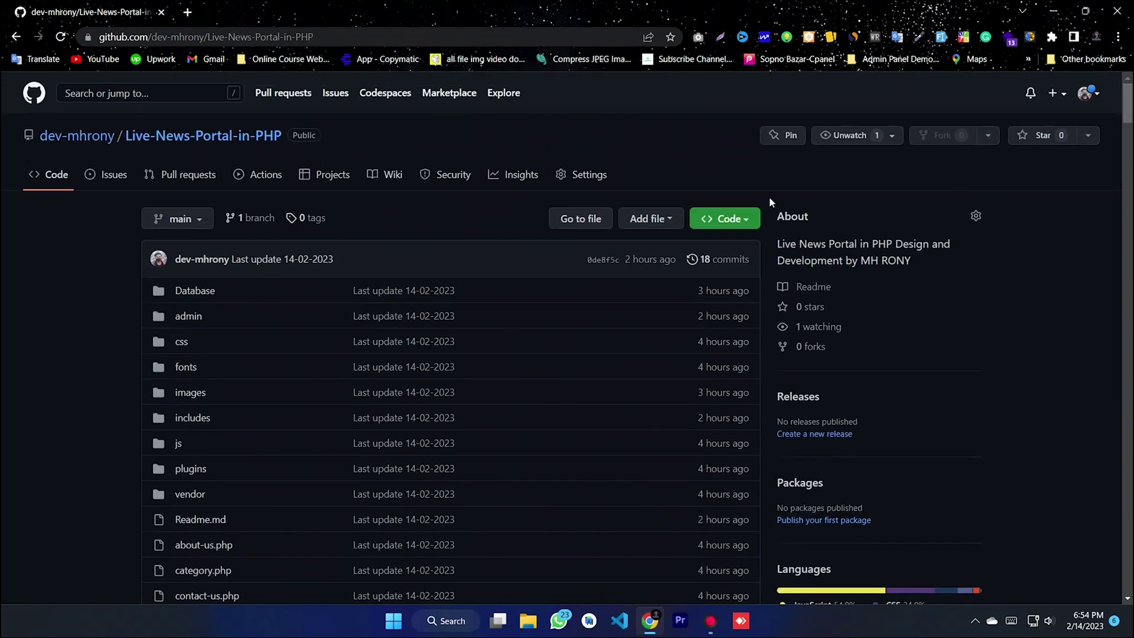
- Download the repository as Live-News-Portal-in-PHP-main.zip and list it on the browser's Downloads page
{"action": "left_click", "coordinate": [726, 225]}
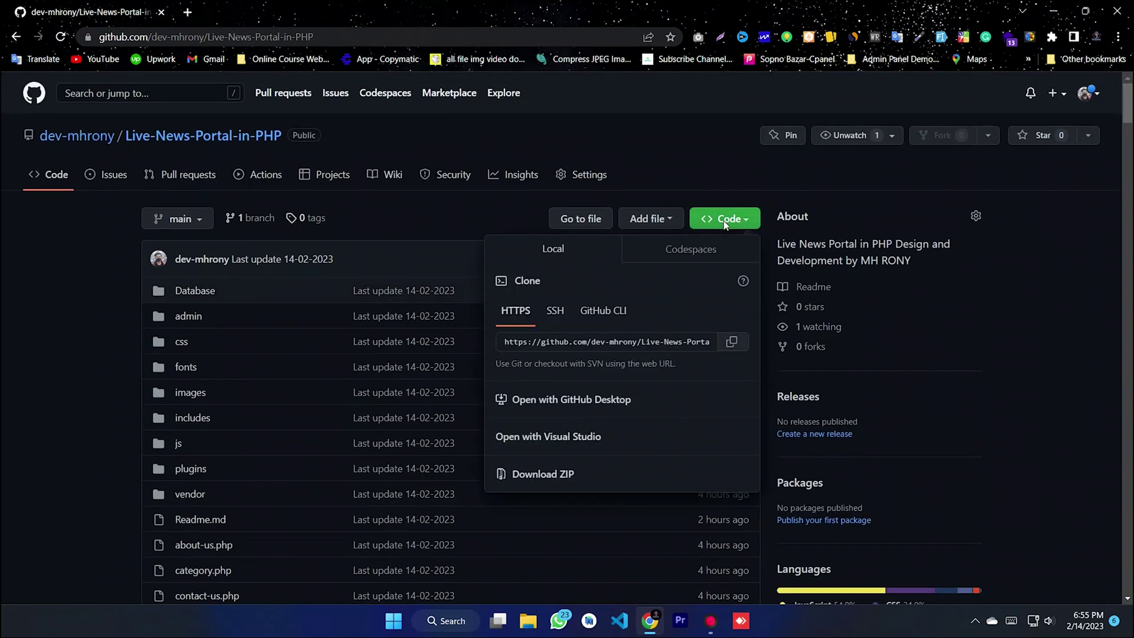
{"action": "left_click", "coordinate": [540, 476]}
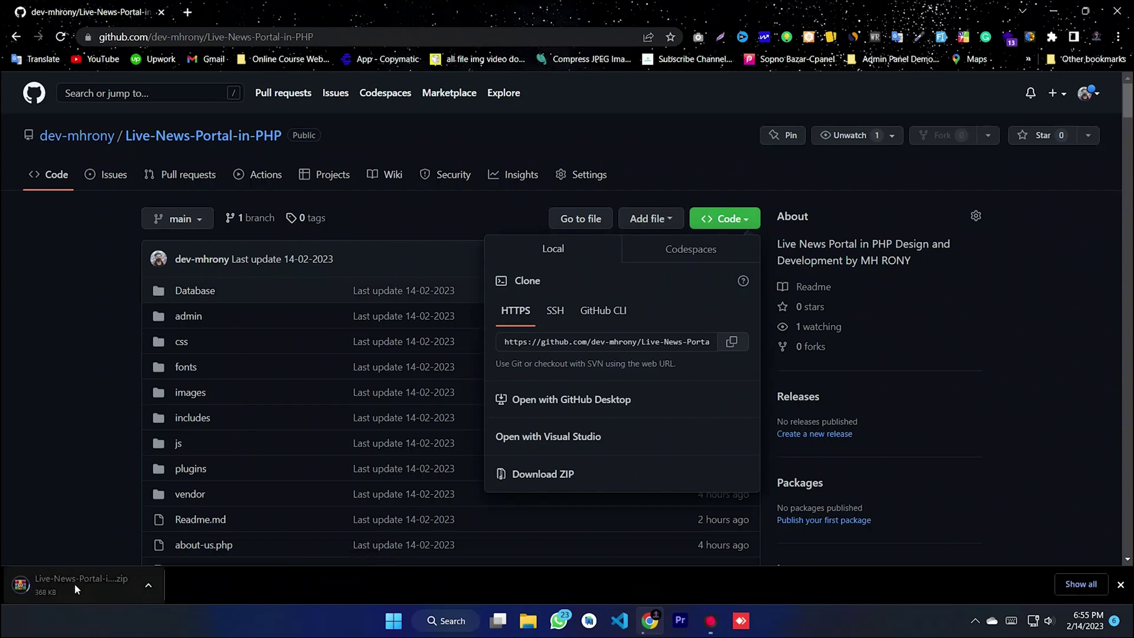
{"action": "left_click", "coordinate": [1058, 581]}
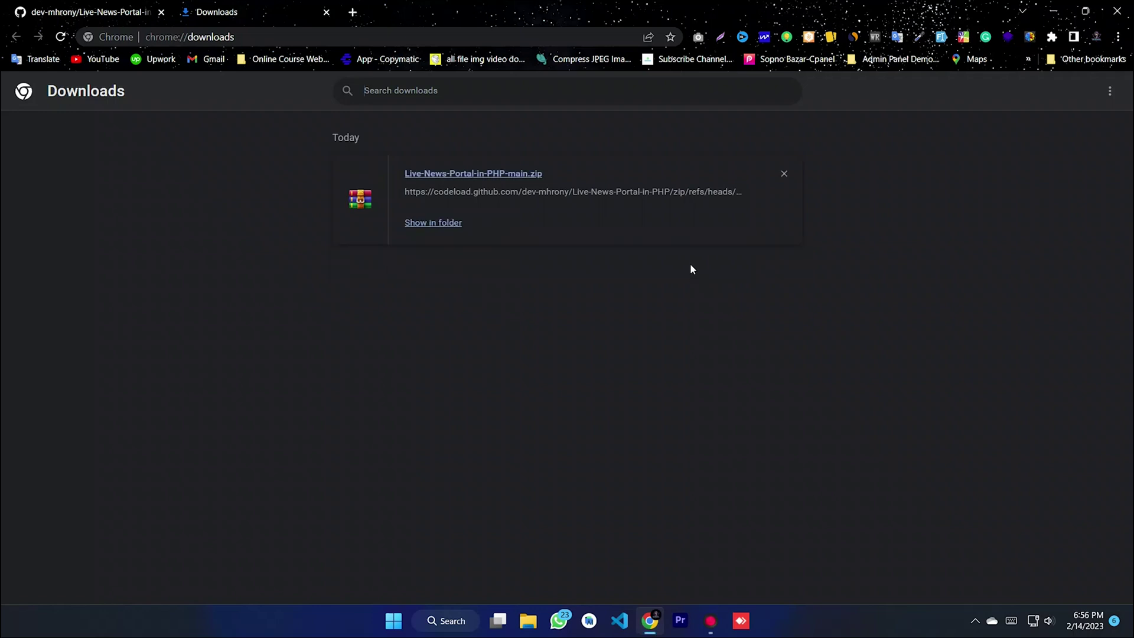
- Show the downloaded Live-News-Portal-in-PHP-main zip in its folder and open it in WinRAR
{"action": "left_click", "coordinate": [436, 223]}
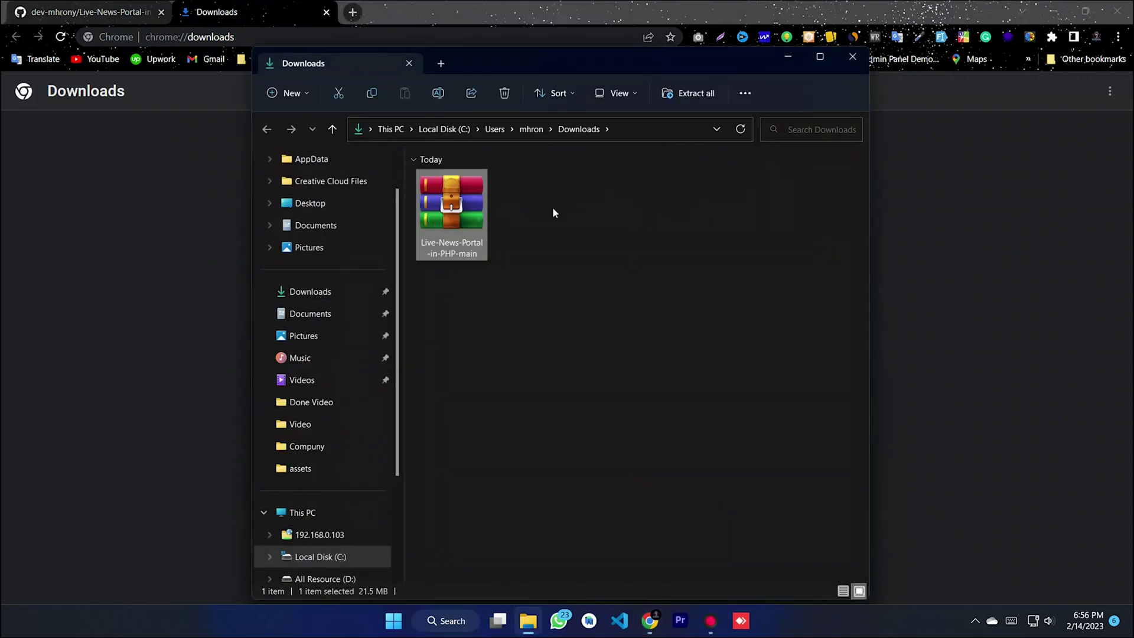
{"action": "left_click", "coordinate": [1048, 10]}
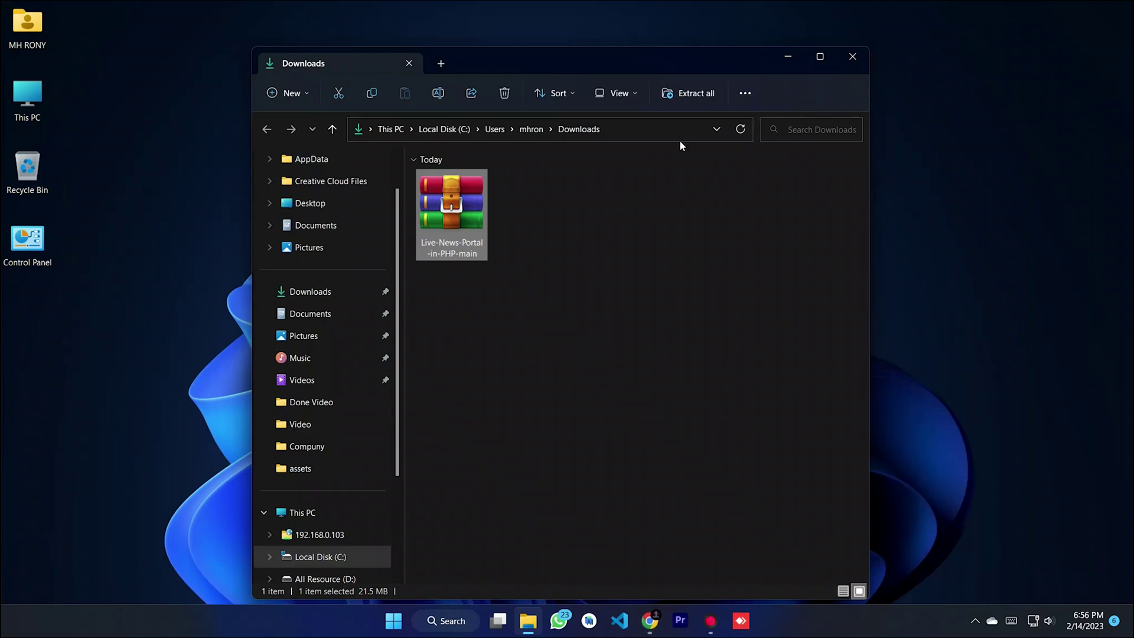
{"action": "left_click_drag", "start_coordinate": [575, 70], "coordinate": [623, 50]}
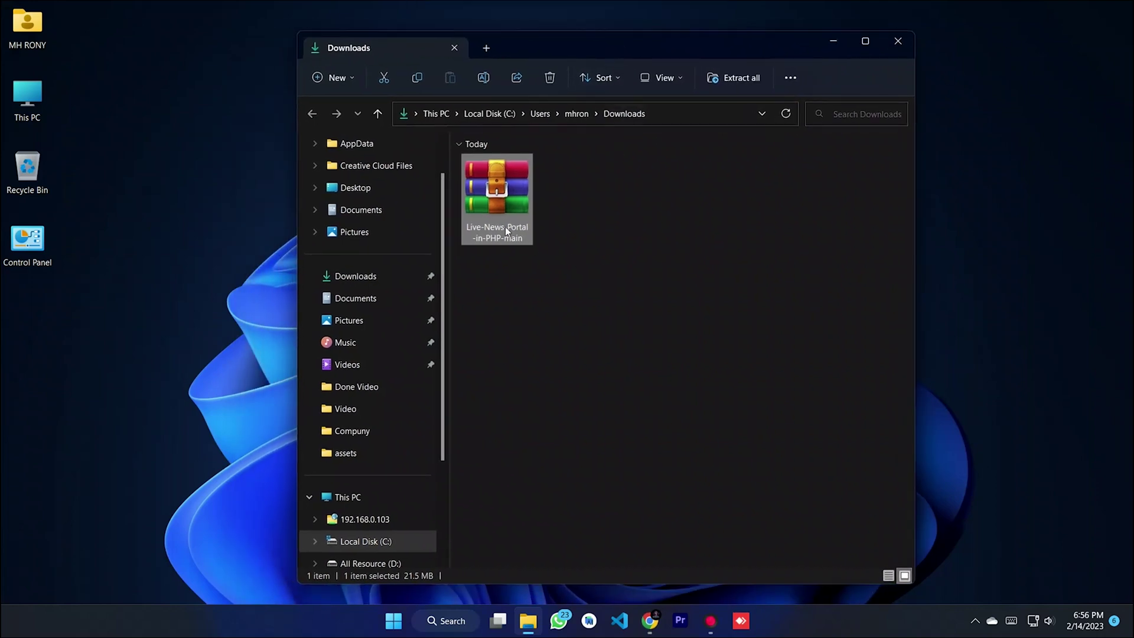
{"action": "double_click", "coordinate": [497, 189]}
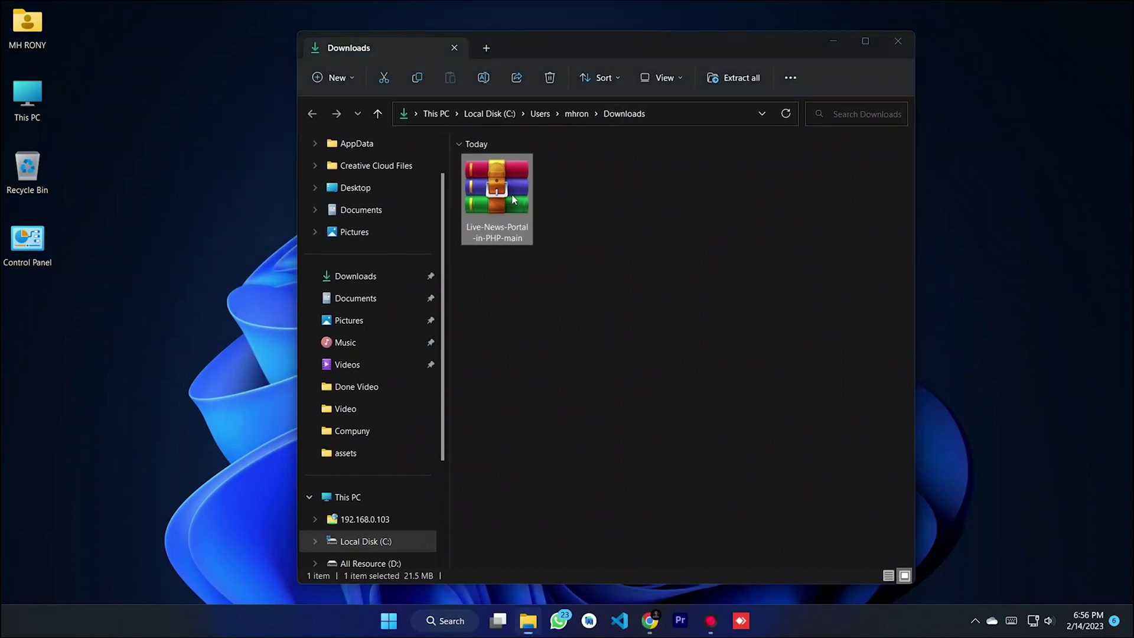
- Close the Downloads window, move WinRAR to the right and open This PC
{"action": "left_click", "coordinate": [897, 42]}
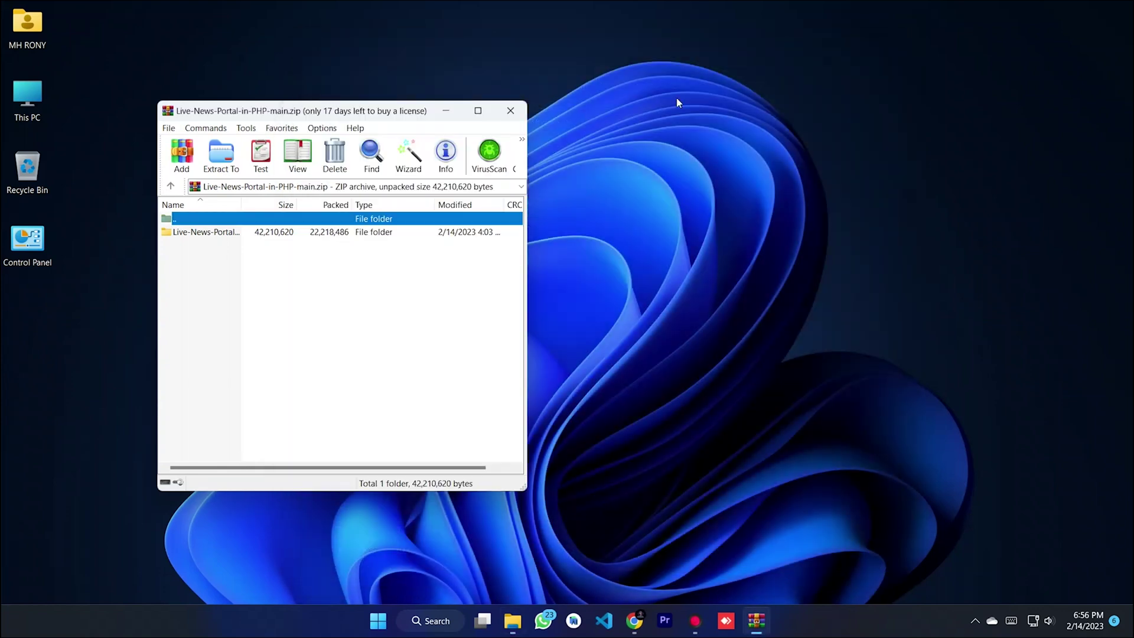
{"action": "left_click_drag", "start_coordinate": [395, 120], "coordinate": [945, 110]}
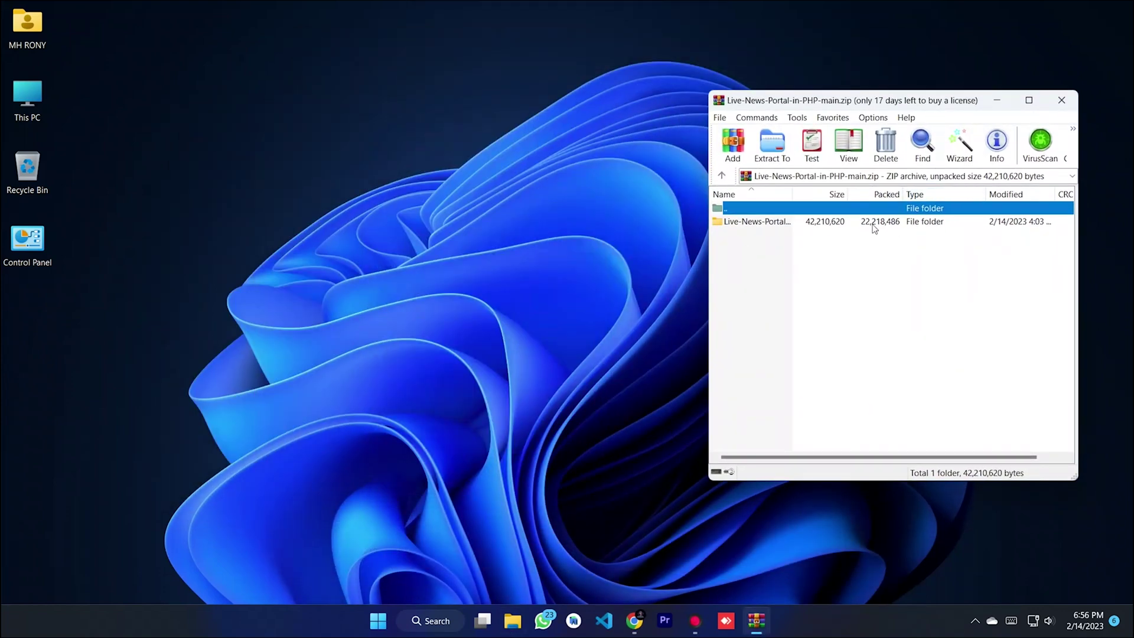
{"action": "double_click", "coordinate": [40, 99]}
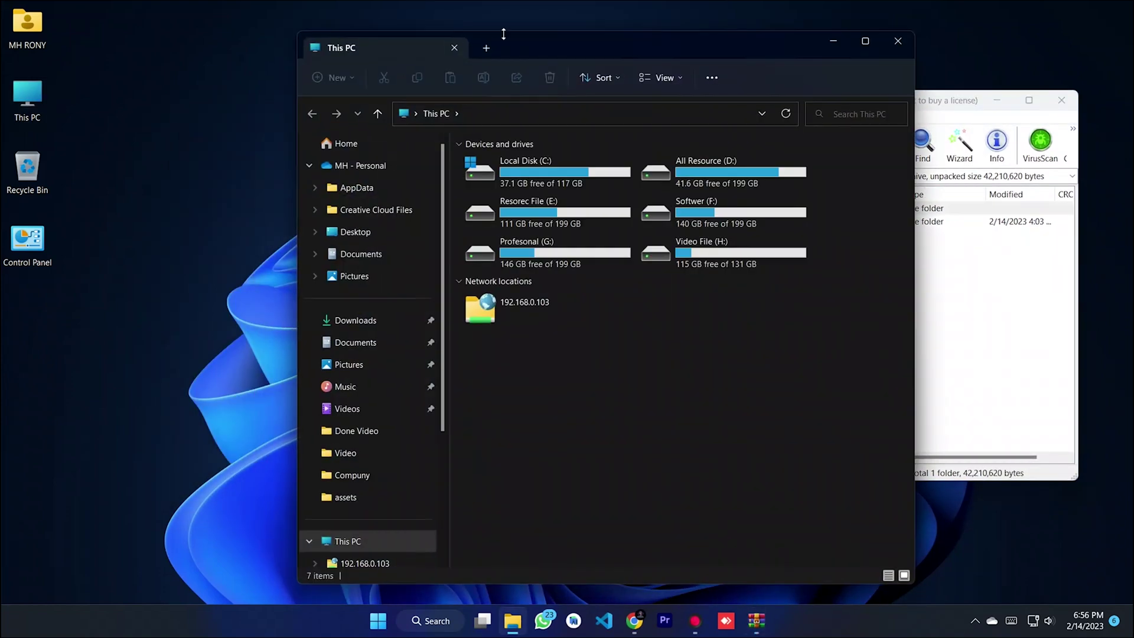
- Browse from This PC to the C:\laragon\www folder
{"action": "left_click_drag", "start_coordinate": [552, 39], "coordinate": [319, 43]}
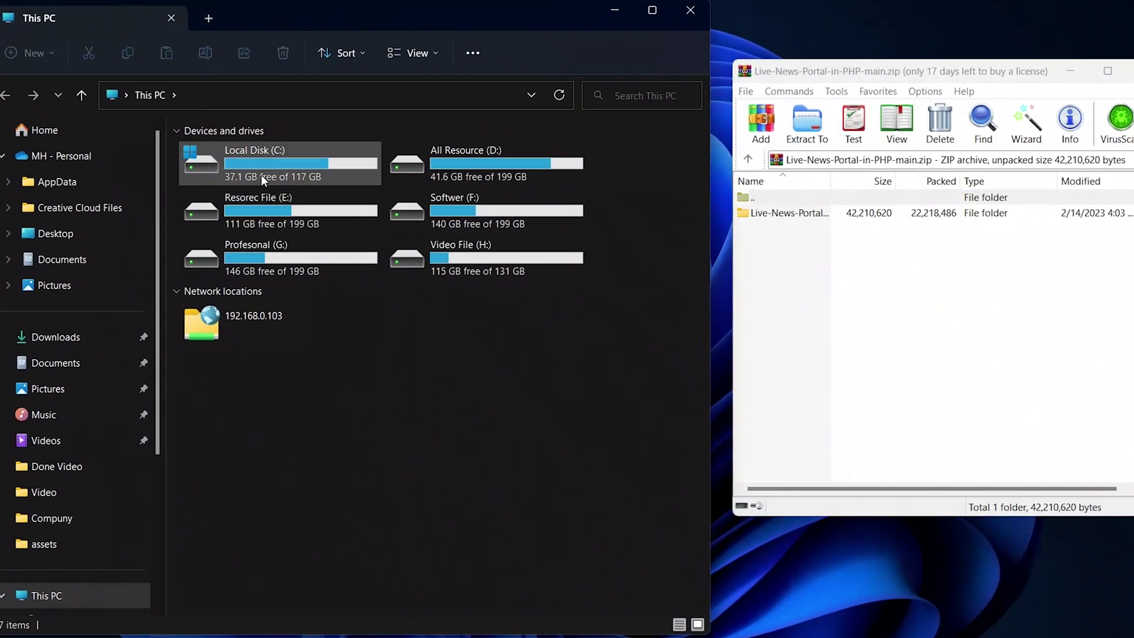
{"action": "left_click", "coordinate": [309, 188]}
{"action": "double_click", "coordinate": [274, 175]}
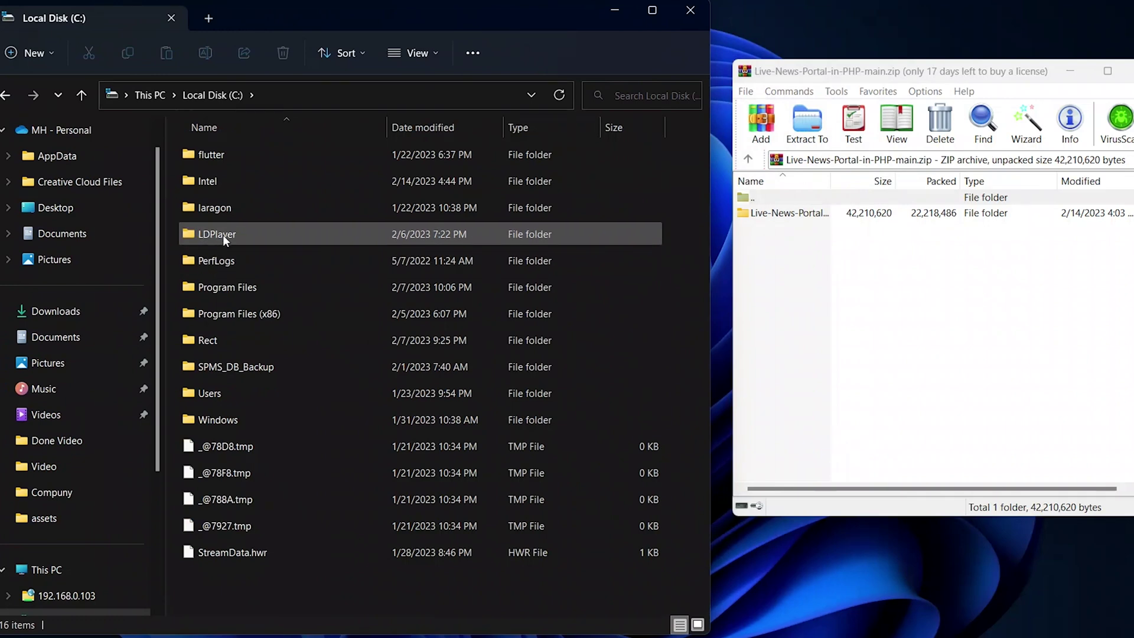
{"action": "double_click", "coordinate": [235, 208]}
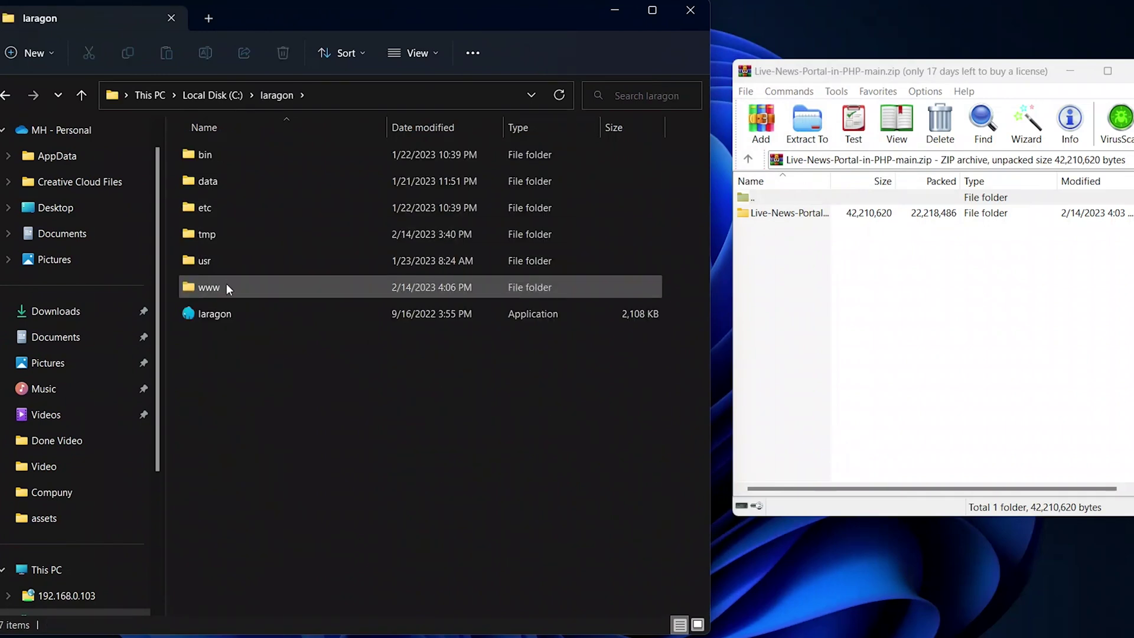
{"action": "left_click", "coordinate": [233, 285]}
{"action": "double_click", "coordinate": [233, 287]}
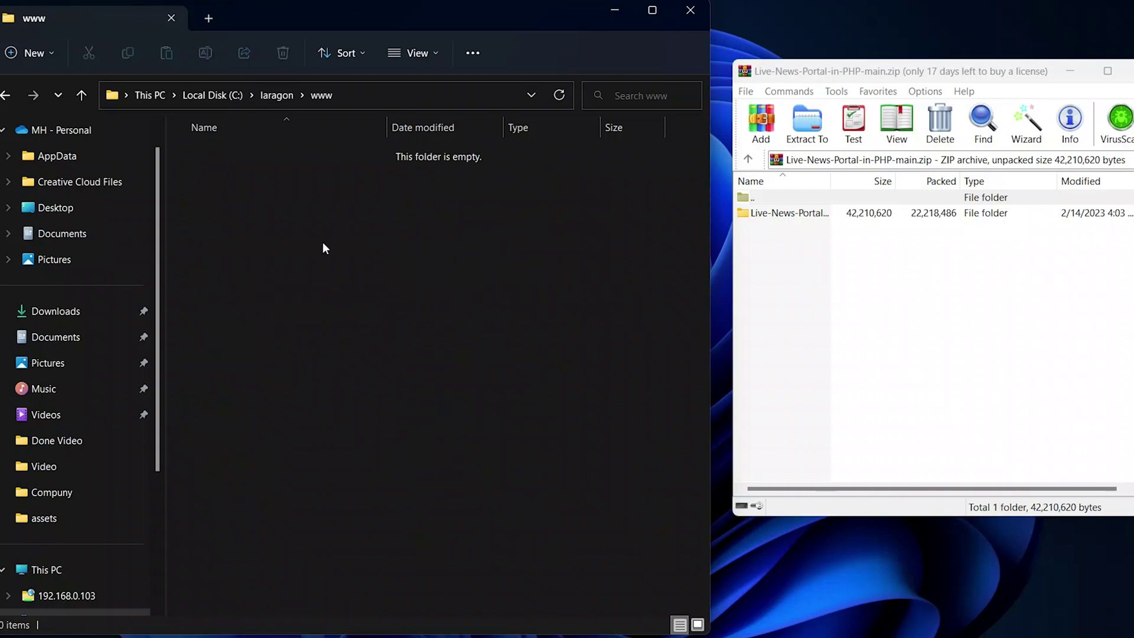
- Extract Live-News-Portal-in-PHP-main into www and open its Database folder holding livenews
{"action": "left_click", "coordinate": [916, 279]}
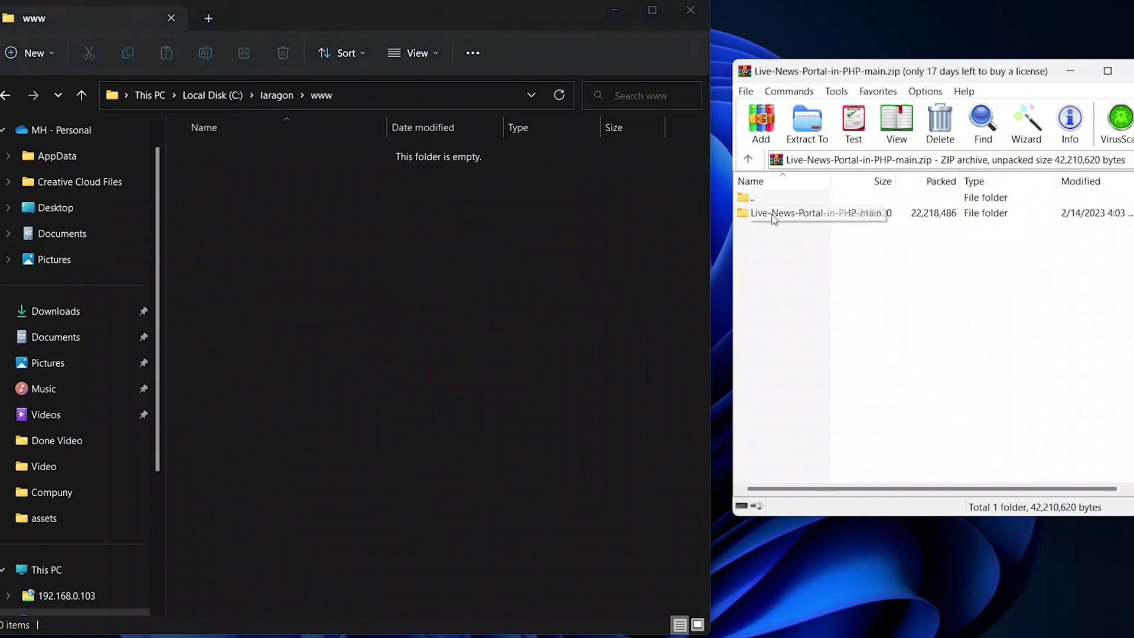
{"action": "left_click_drag", "start_coordinate": [789, 219], "coordinate": [766, 214]}
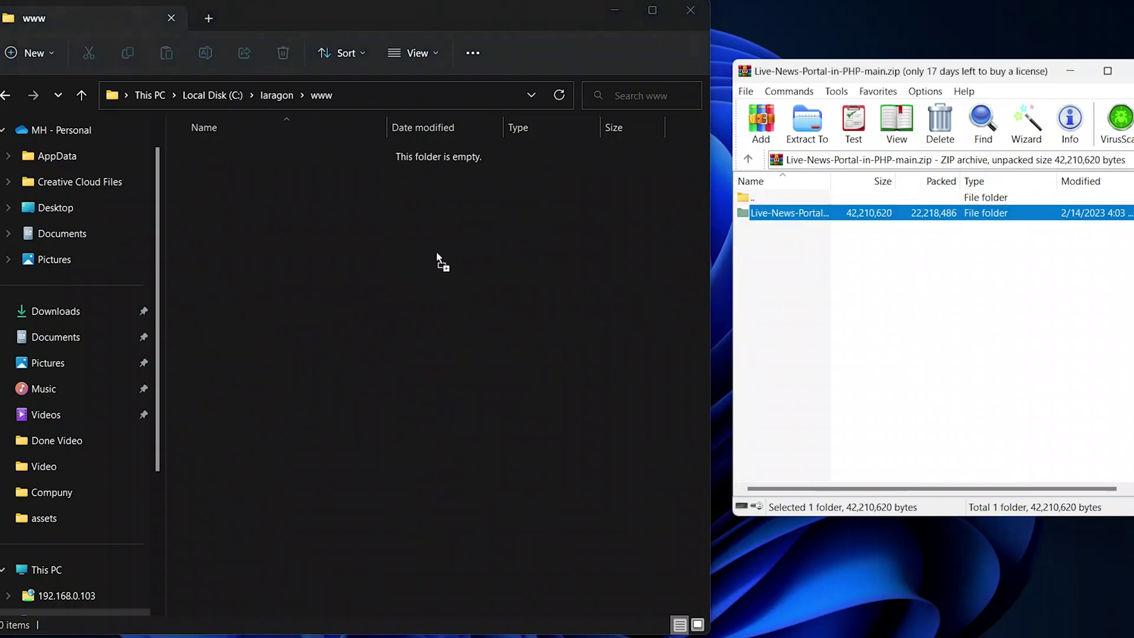
{"action": "left_click_drag", "start_coordinate": [443, 260], "coordinate": [431, 254]}
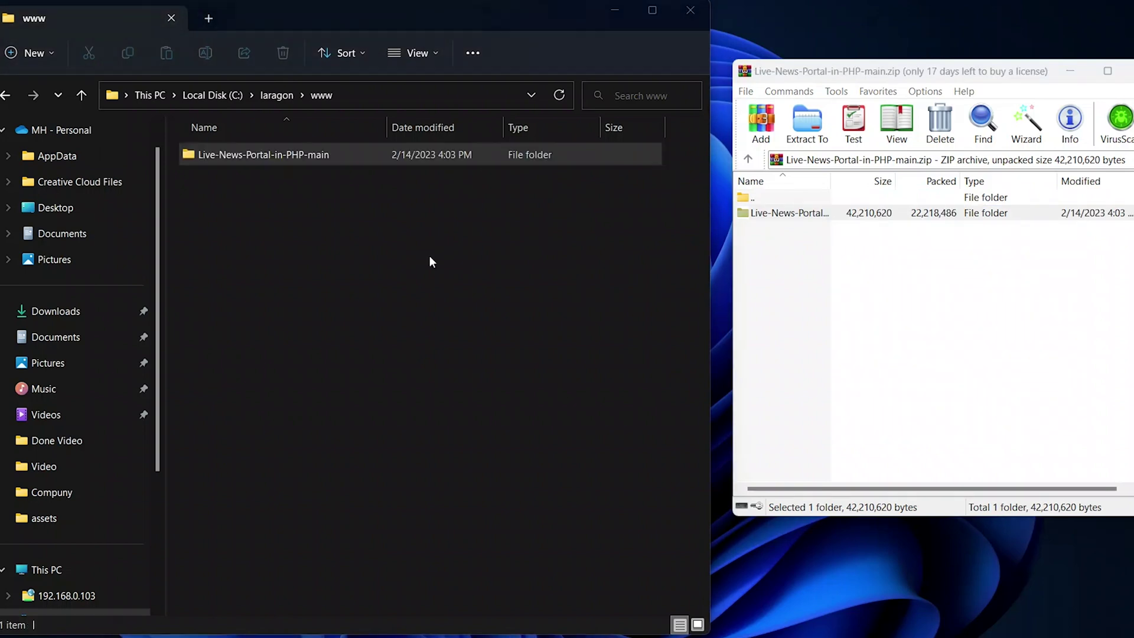
{"action": "left_click", "coordinate": [260, 155]}
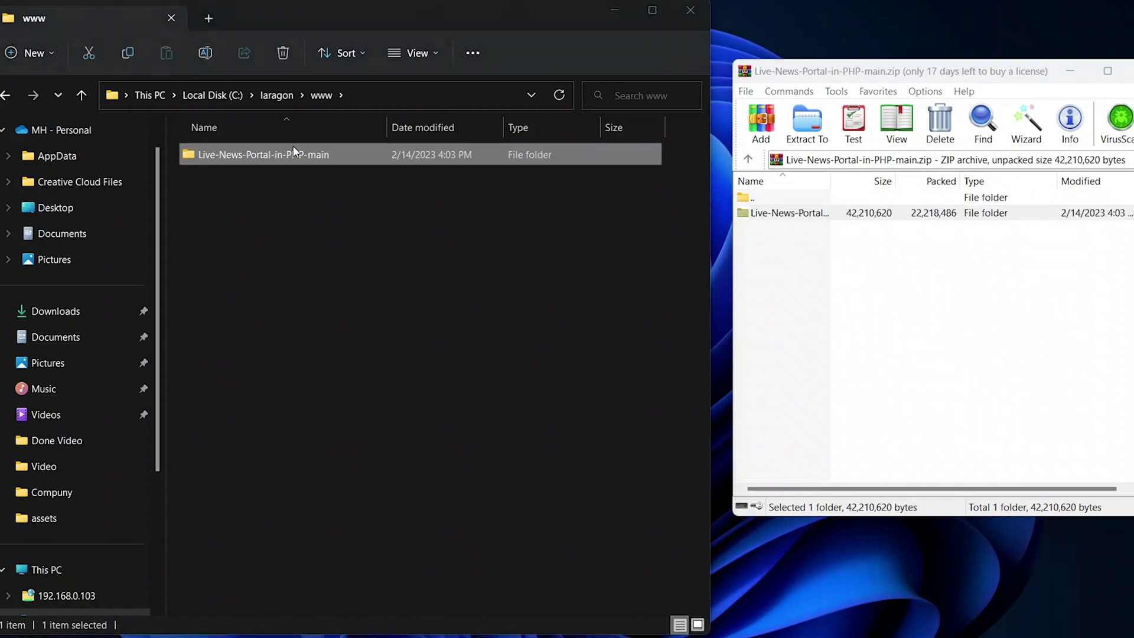
{"action": "left_click", "coordinate": [346, 218]}
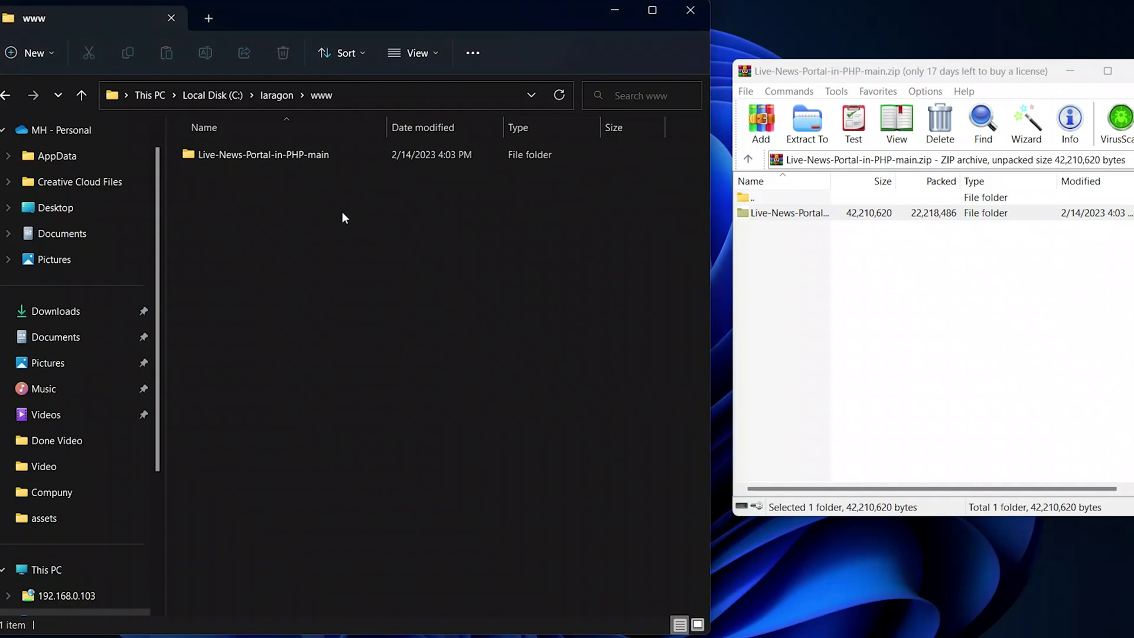
{"action": "double_click", "coordinate": [289, 156]}
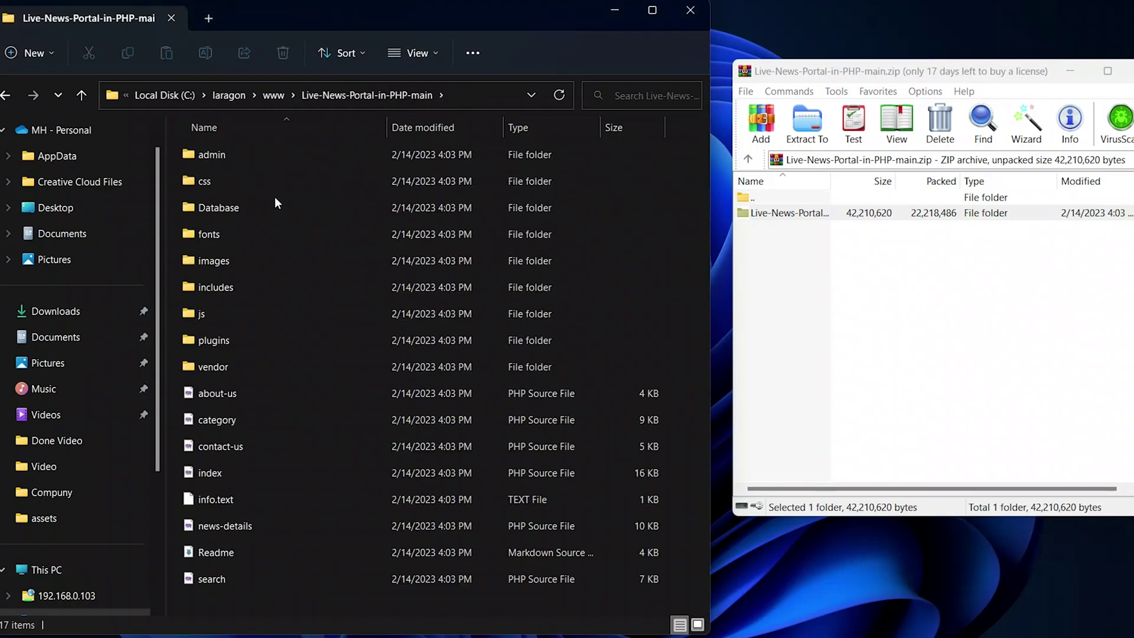
{"action": "double_click", "coordinate": [218, 209]}
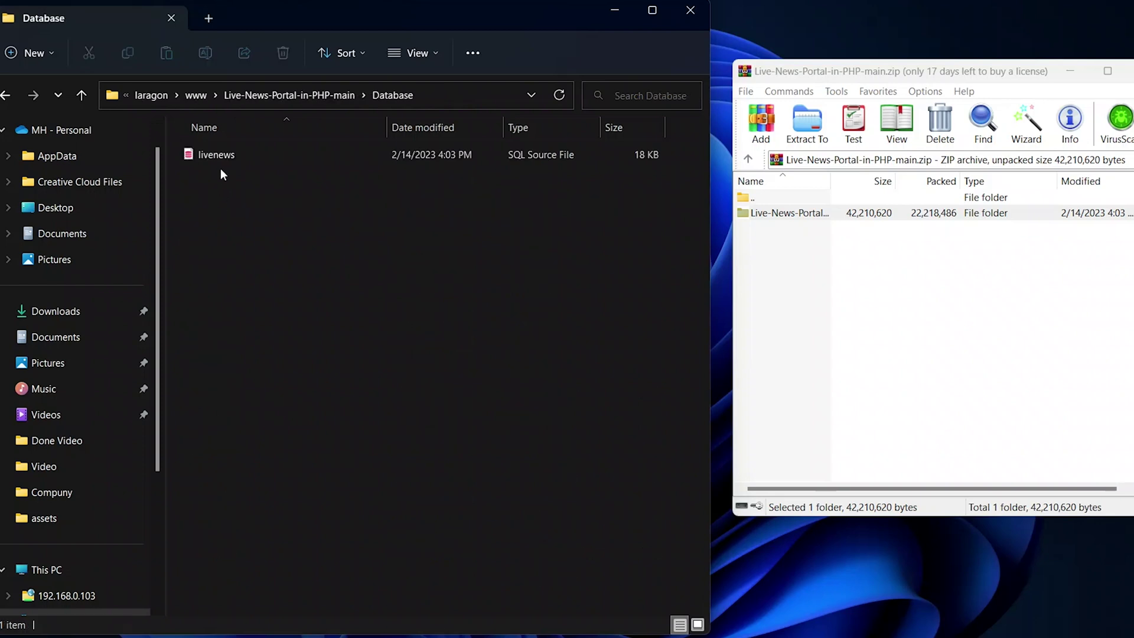
{"action": "right_click", "coordinate": [224, 158]}
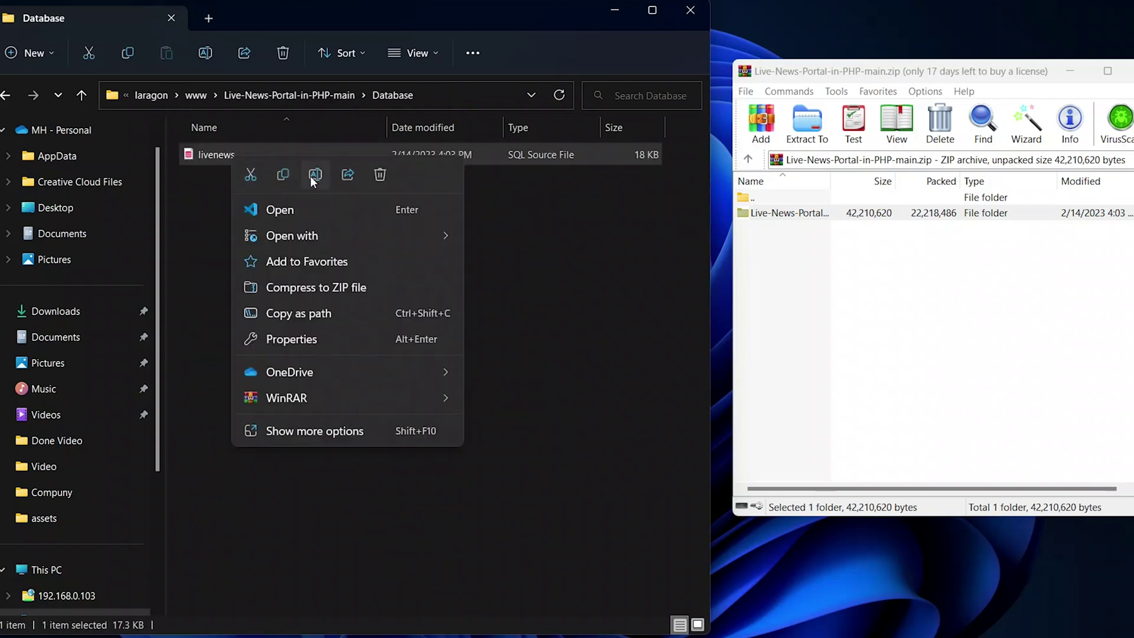
{"action": "left_click", "coordinate": [314, 175]}
{"action": "left_click", "coordinate": [252, 156]}
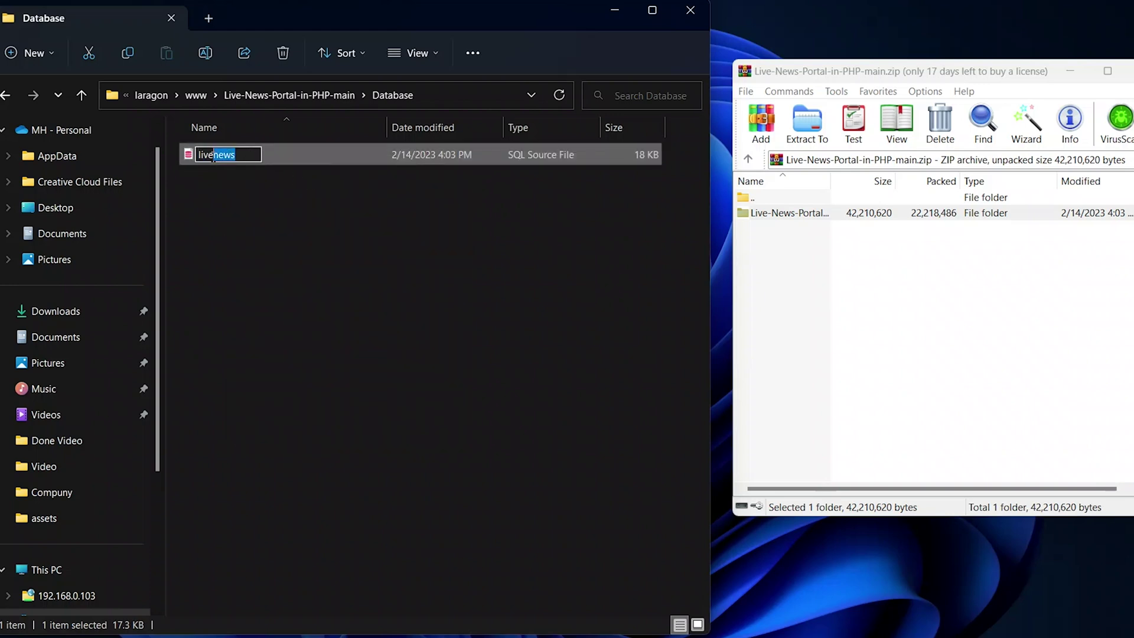
{"action": "right_click", "coordinate": [209, 154]}
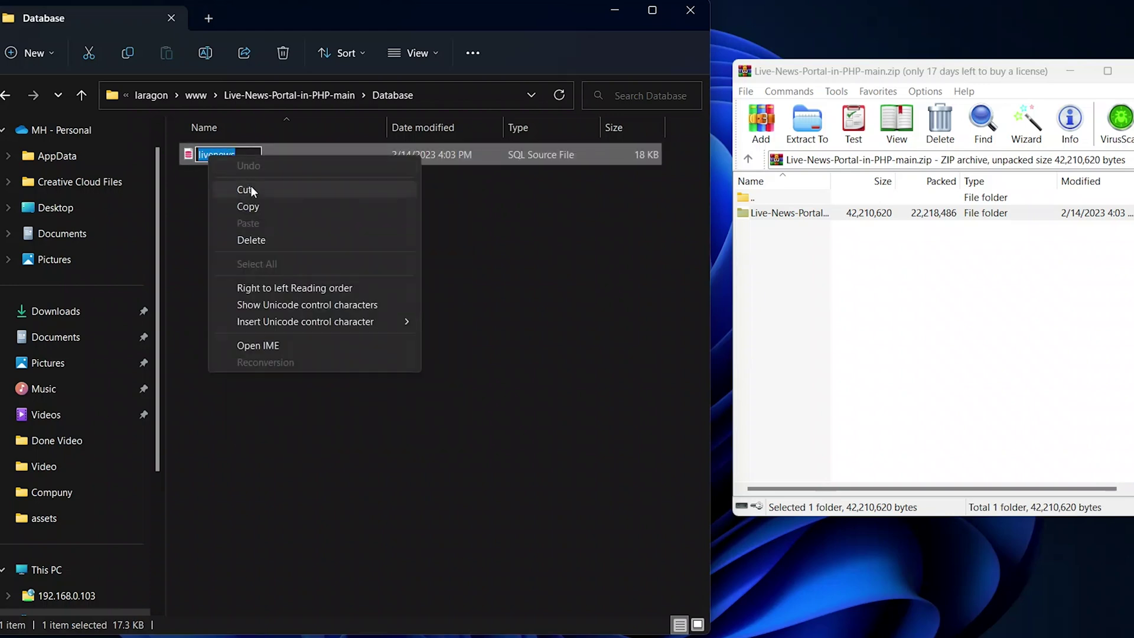
{"action": "left_click", "coordinate": [283, 213]}
{"action": "left_click", "coordinate": [431, 286]}
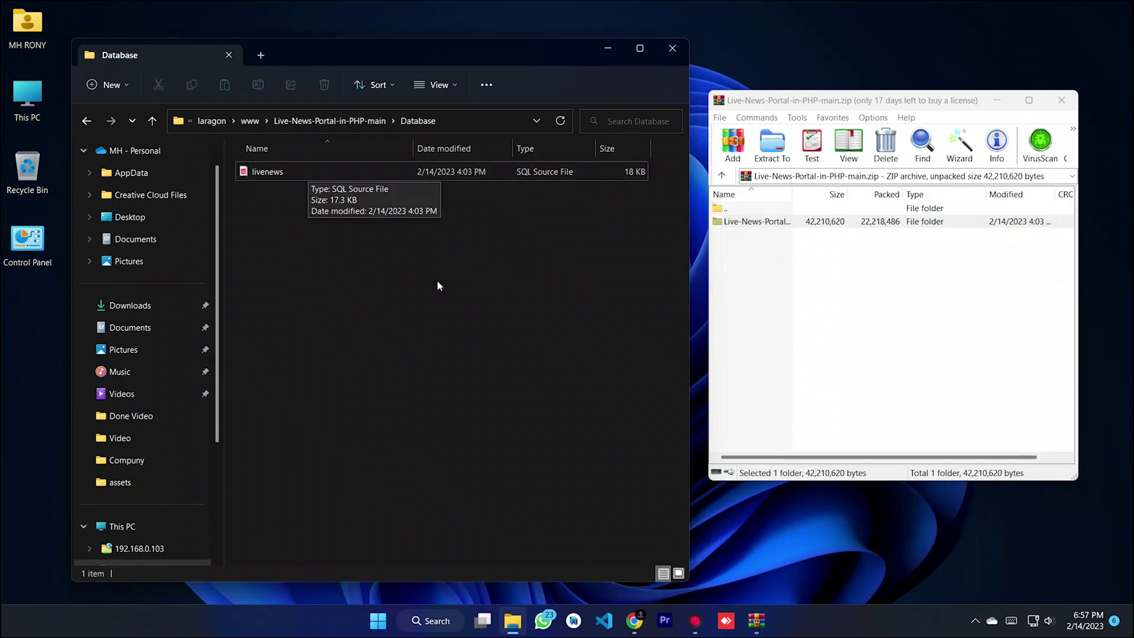
{"action": "left_click", "coordinate": [633, 620]}
- Load localhost/phpmyadmin in Chrome and focus the login form's username field
{"action": "left_click", "coordinate": [214, 36]}
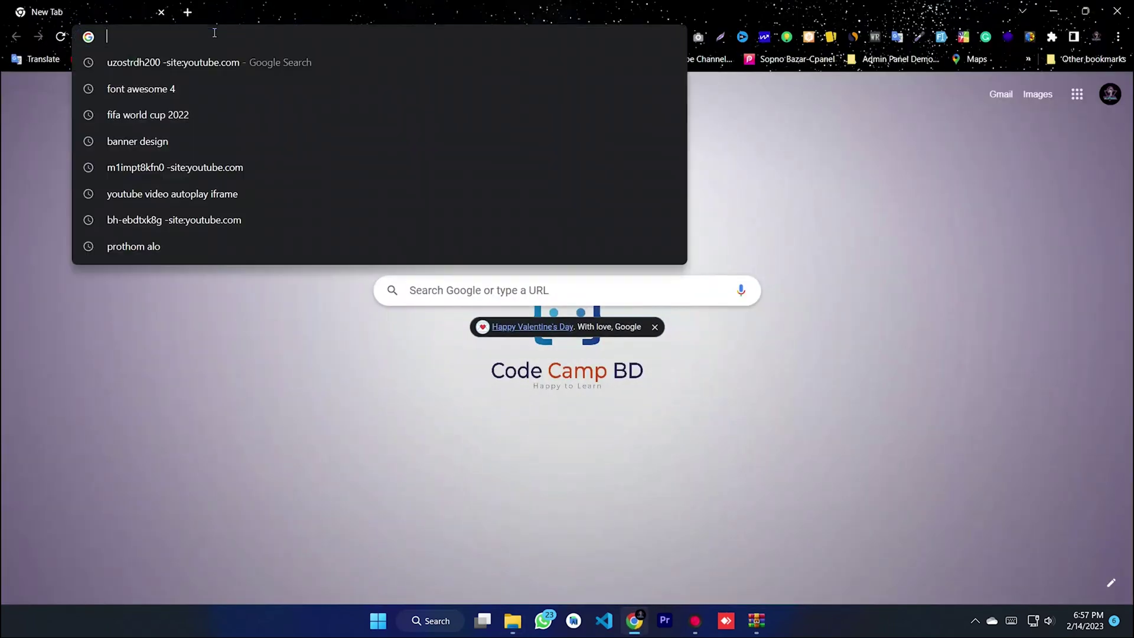
{"action": "type", "text": "local"}
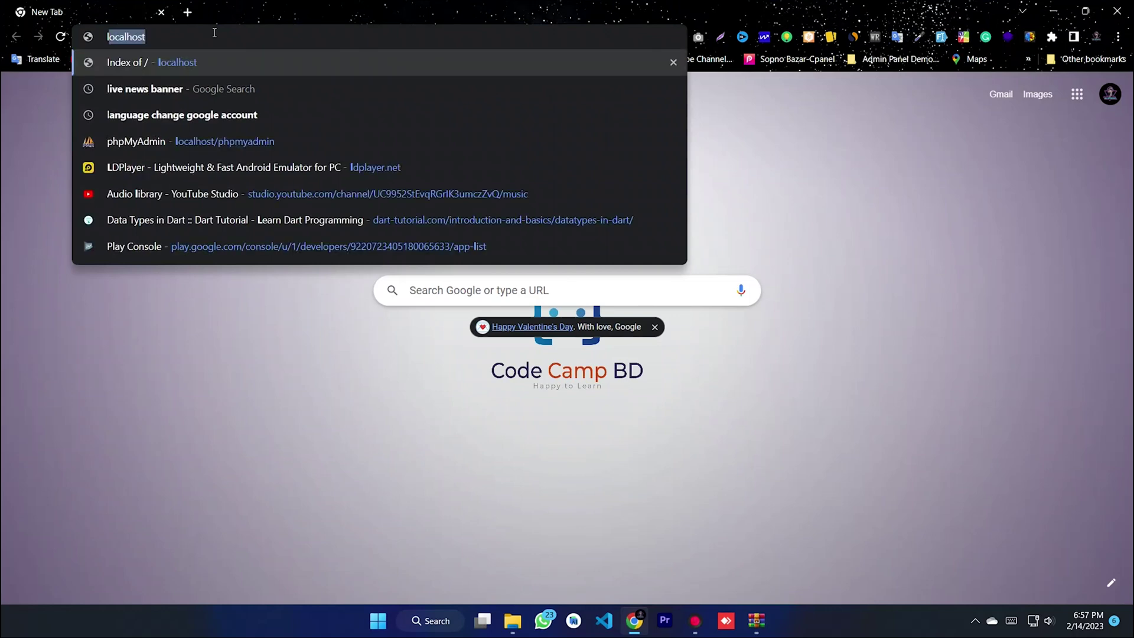
{"action": "type", "text": "host"}
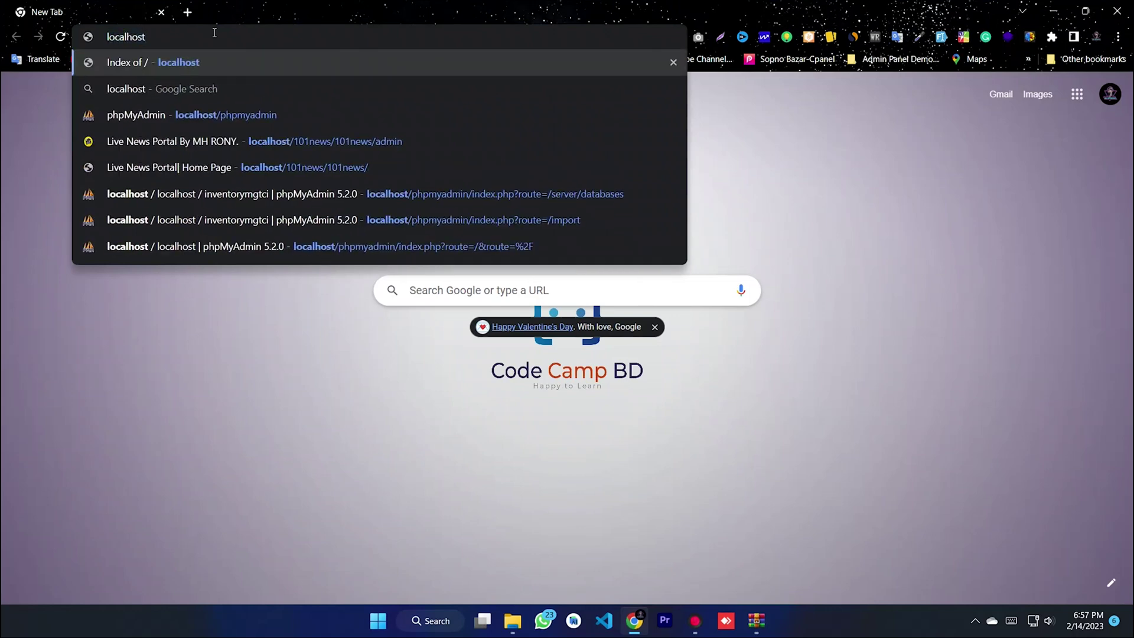
{"action": "type", "text": "/"}
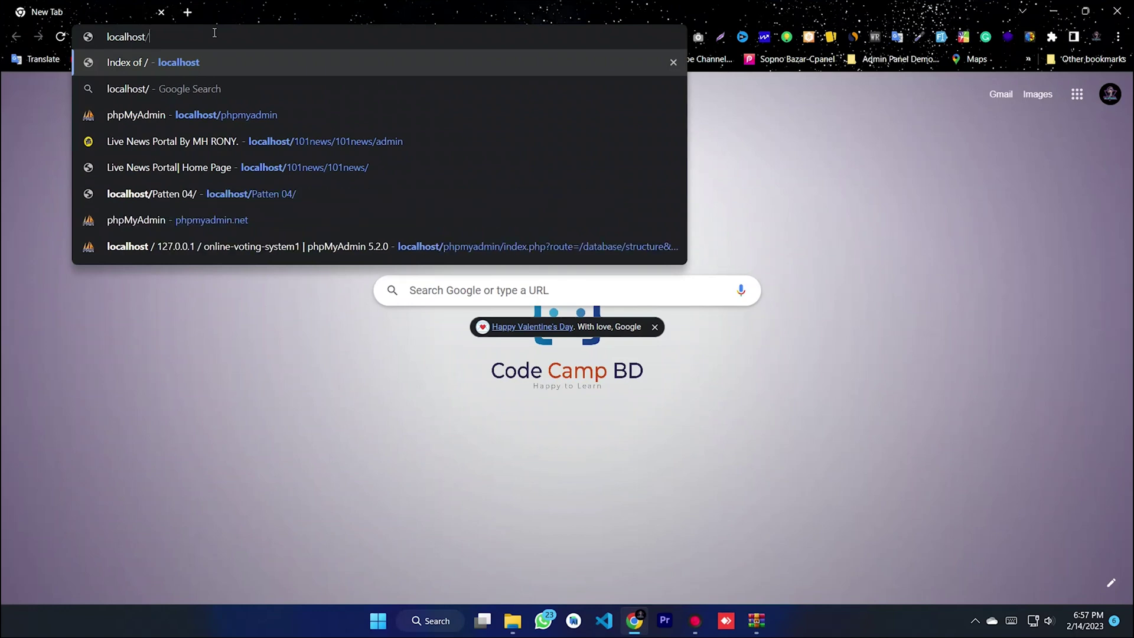
{"action": "type", "text": "phpm"}
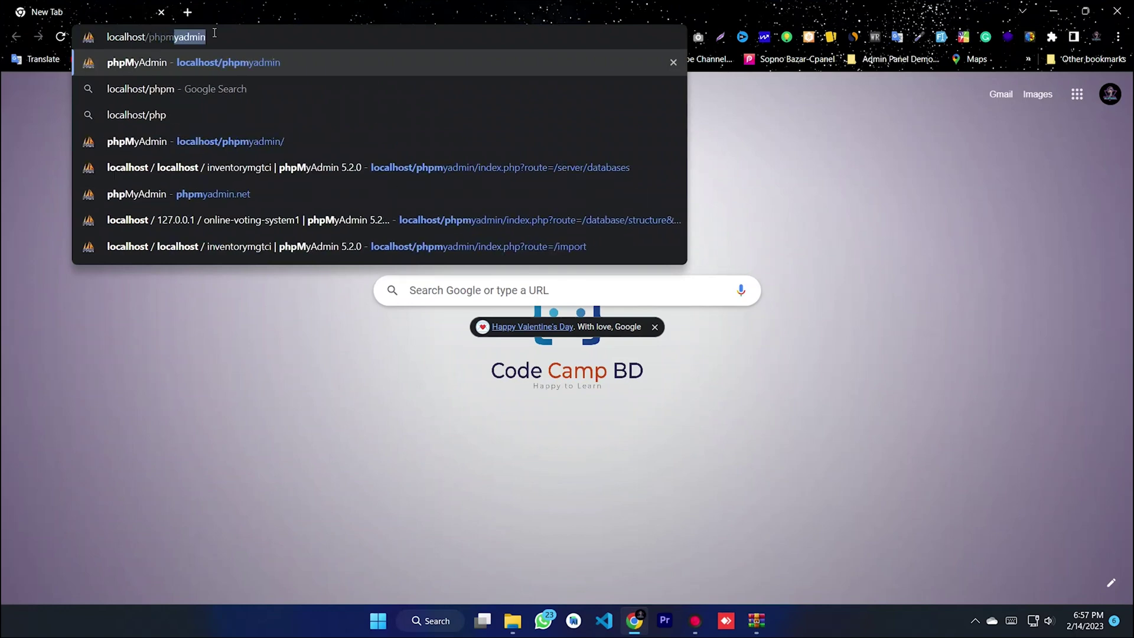
{"action": "type", "text": "yadmin"}
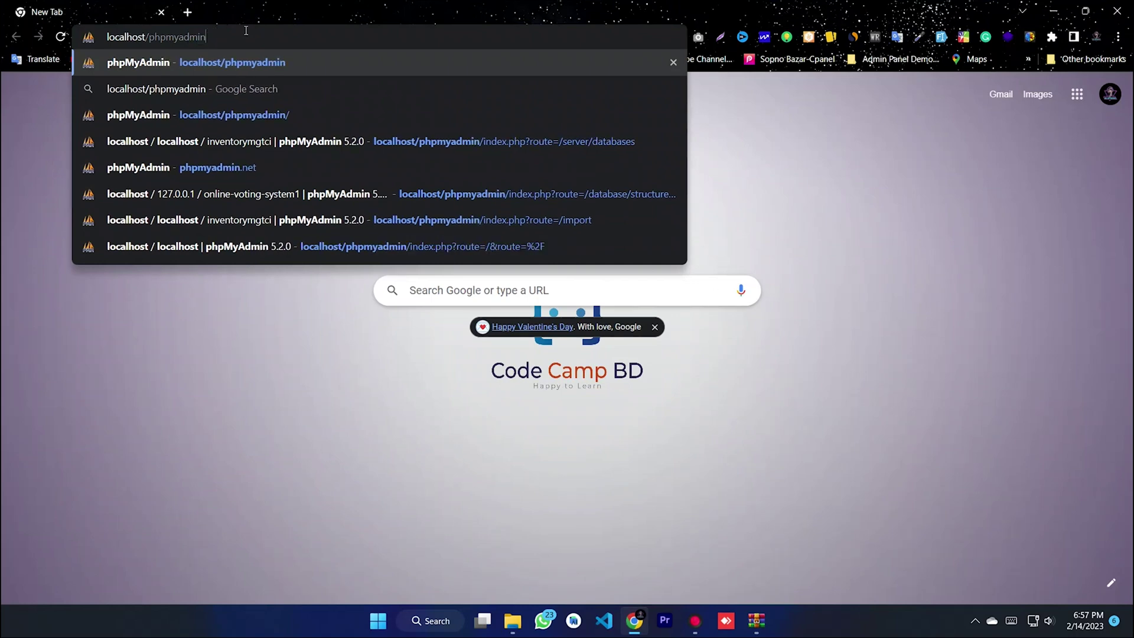
{"action": "left_click_drag", "start_coordinate": [186, 42], "coordinate": [96, 45]}
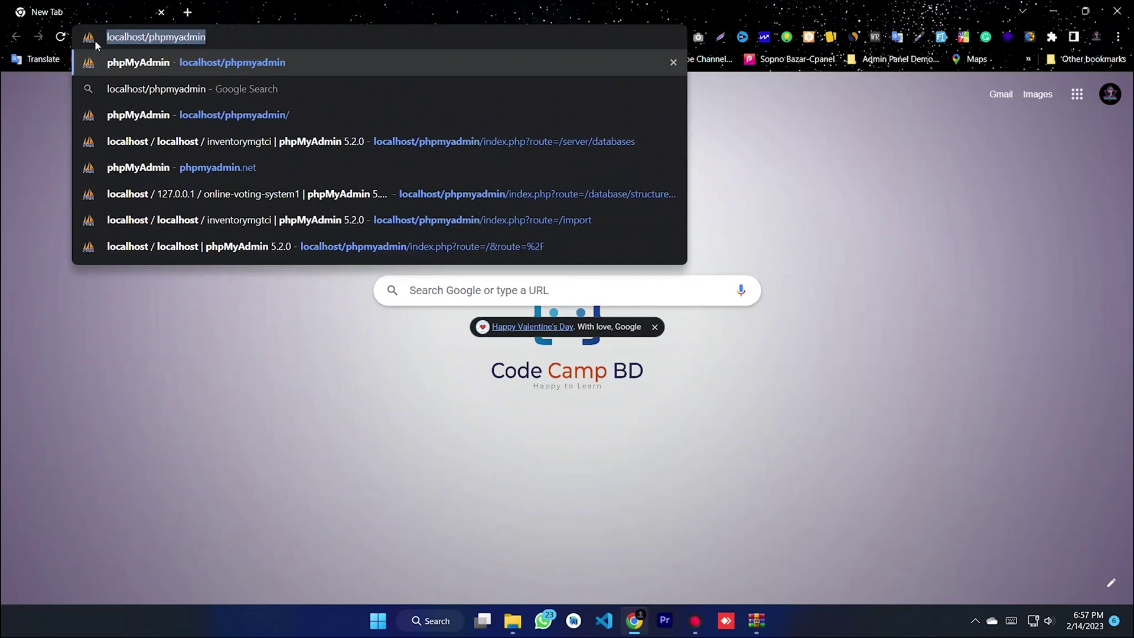
{"action": "left_click", "coordinate": [223, 37]}
{"action": "key", "text": "Return"}
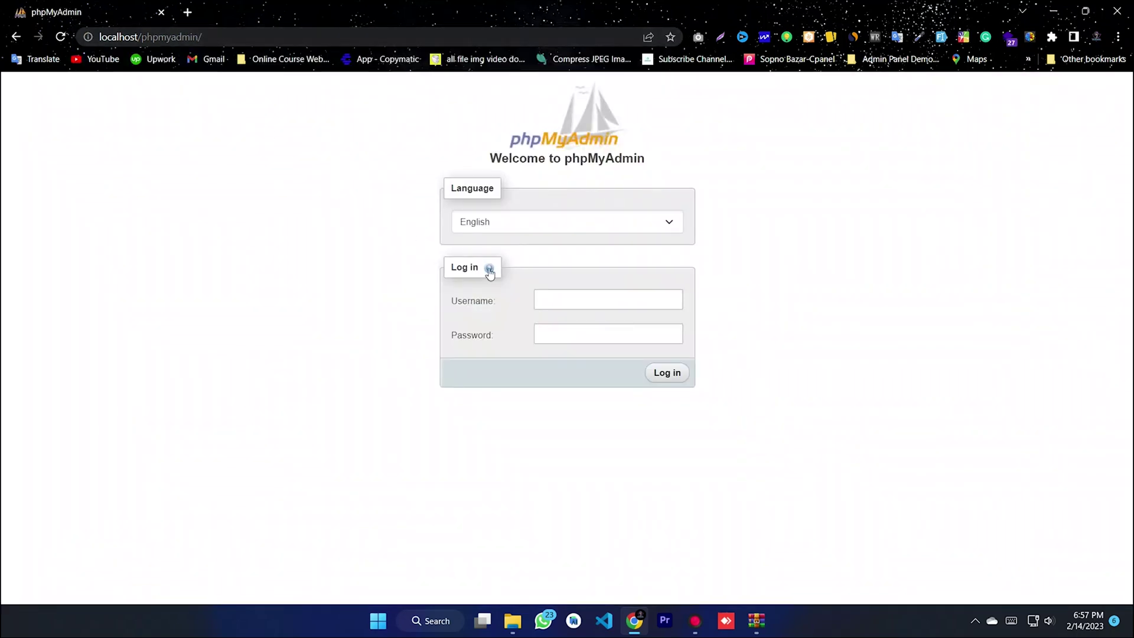
{"action": "left_click", "coordinate": [563, 299]}
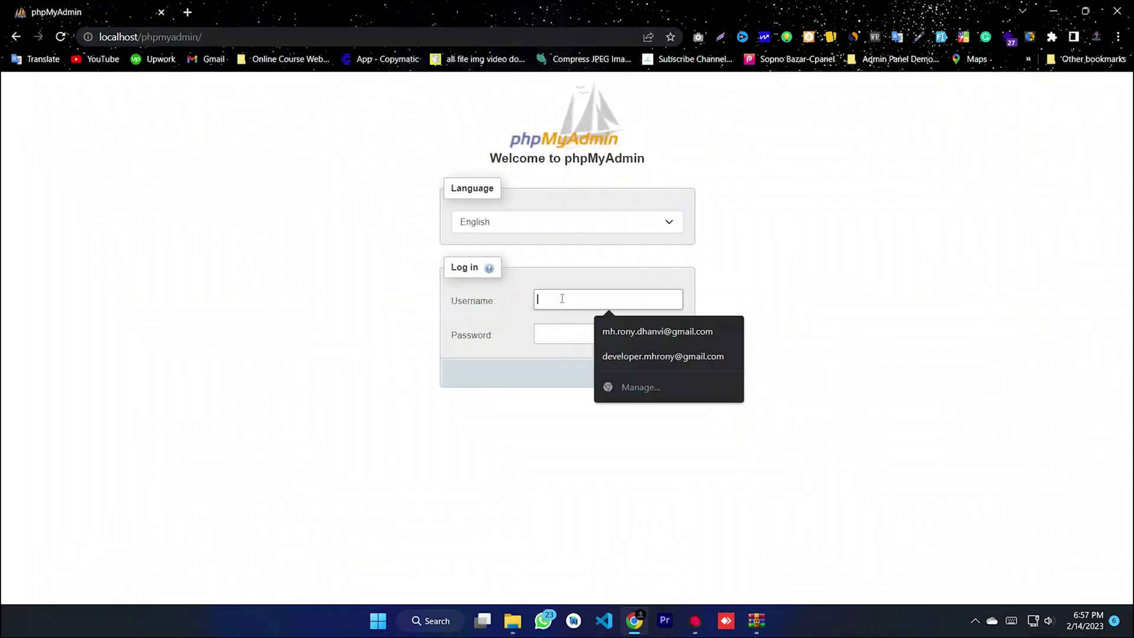
- Log in as root, then create a new database named livenews from the sidebar's New page
{"action": "type", "text": "r"}
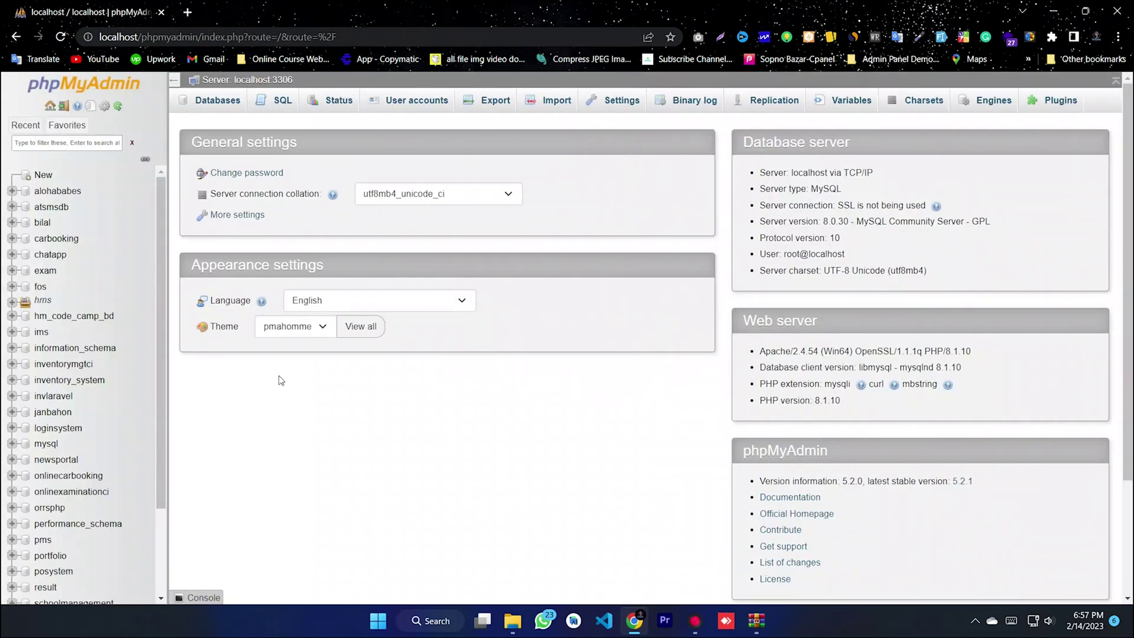
{"action": "left_click", "coordinate": [45, 176]}
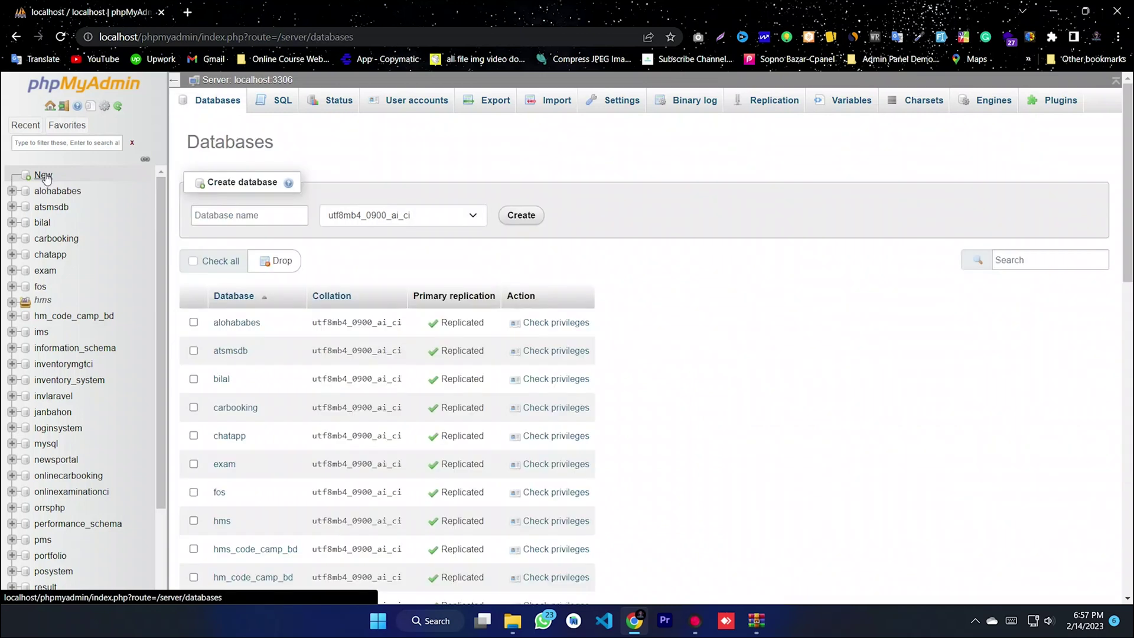
{"action": "left_click", "coordinate": [206, 216]}
{"action": "right_click", "coordinate": [206, 216]}
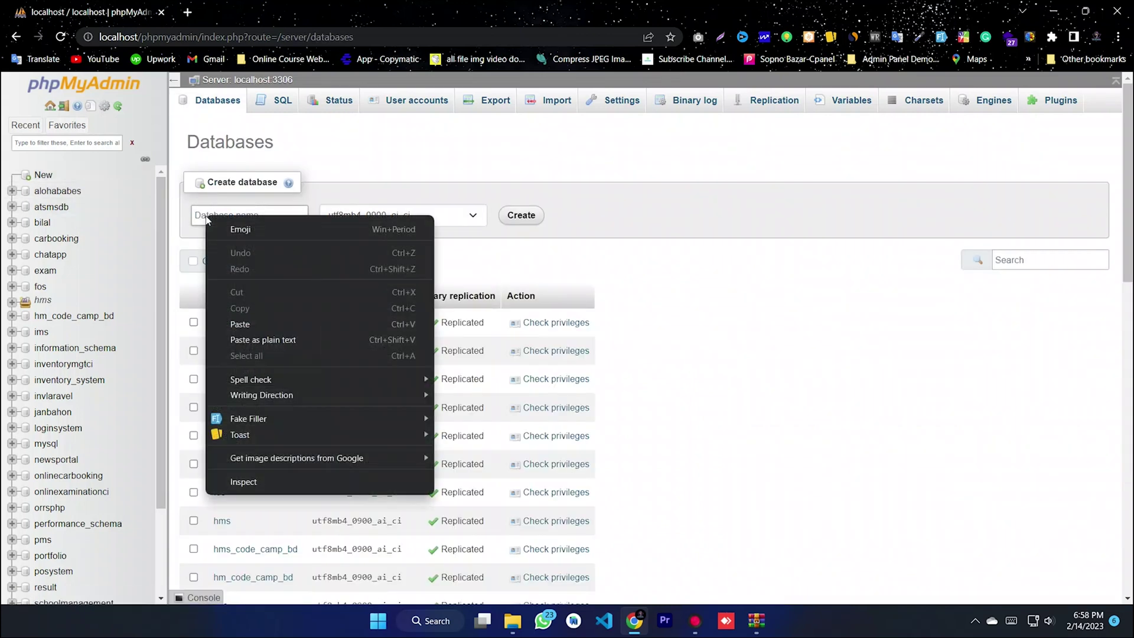
{"action": "left_click", "coordinate": [200, 215]}
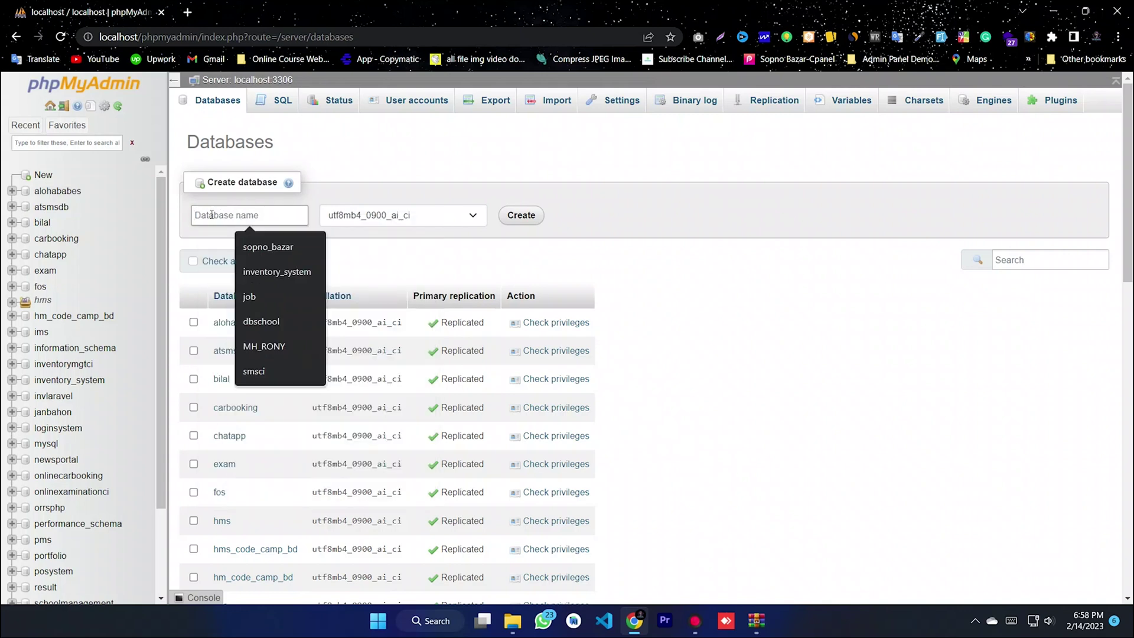
{"action": "type", "text": "livenews"}
{"action": "key", "text": "ctrl+a"}
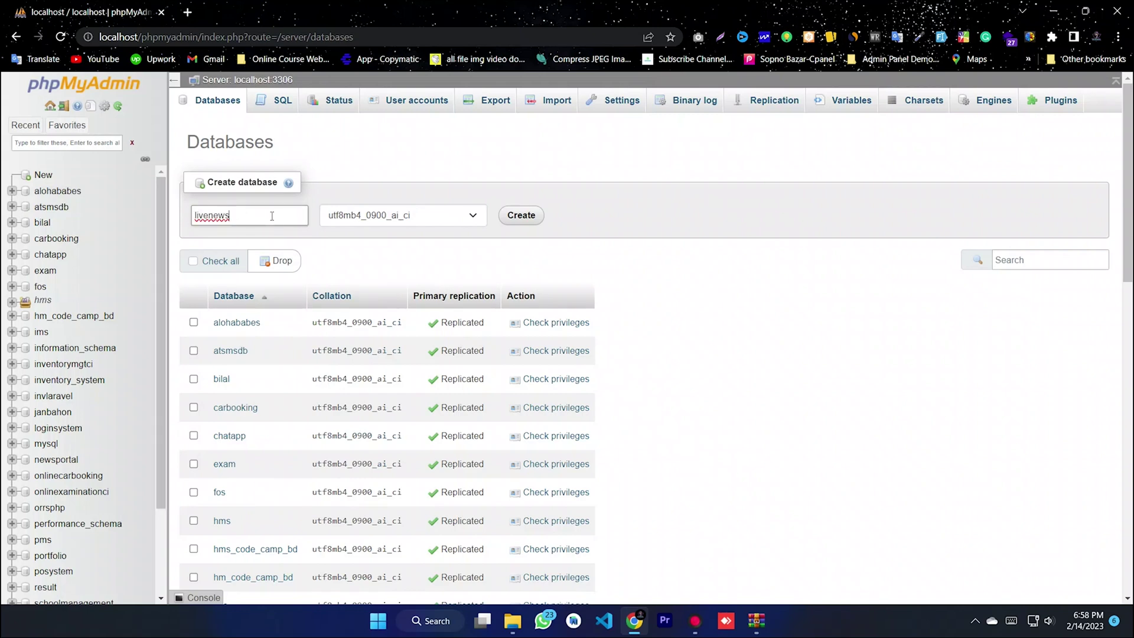
{"action": "left_click", "coordinate": [515, 222]}
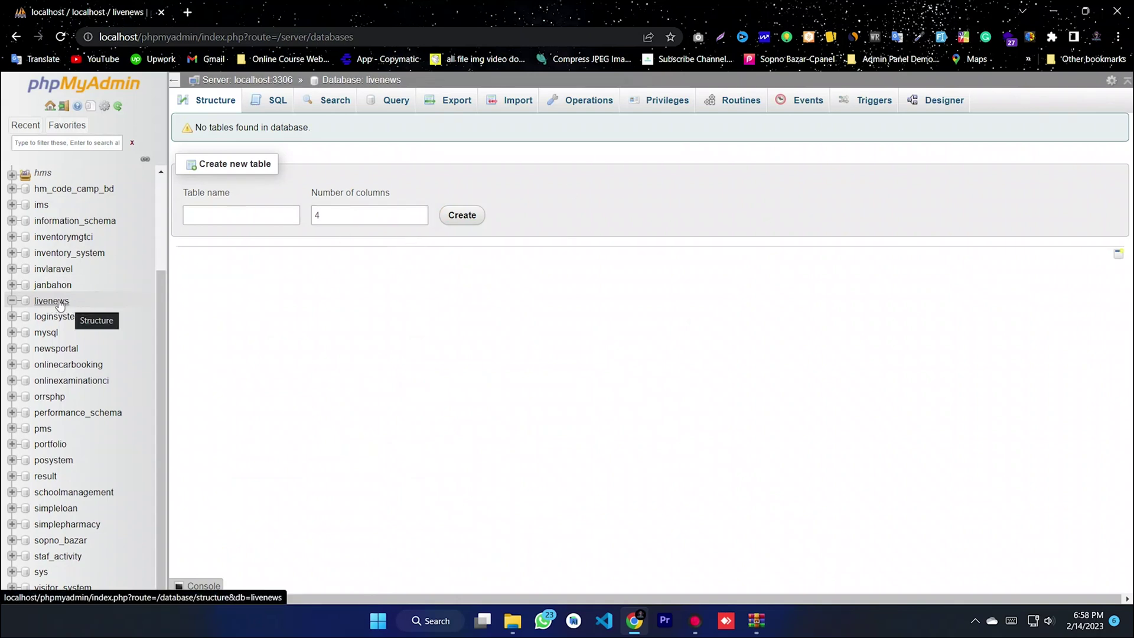
- Choose laragon/www/Live-News-Portal-in-PHP-main/Database/livenews.sql as the import file for livenews
{"action": "left_click", "coordinate": [512, 104]}
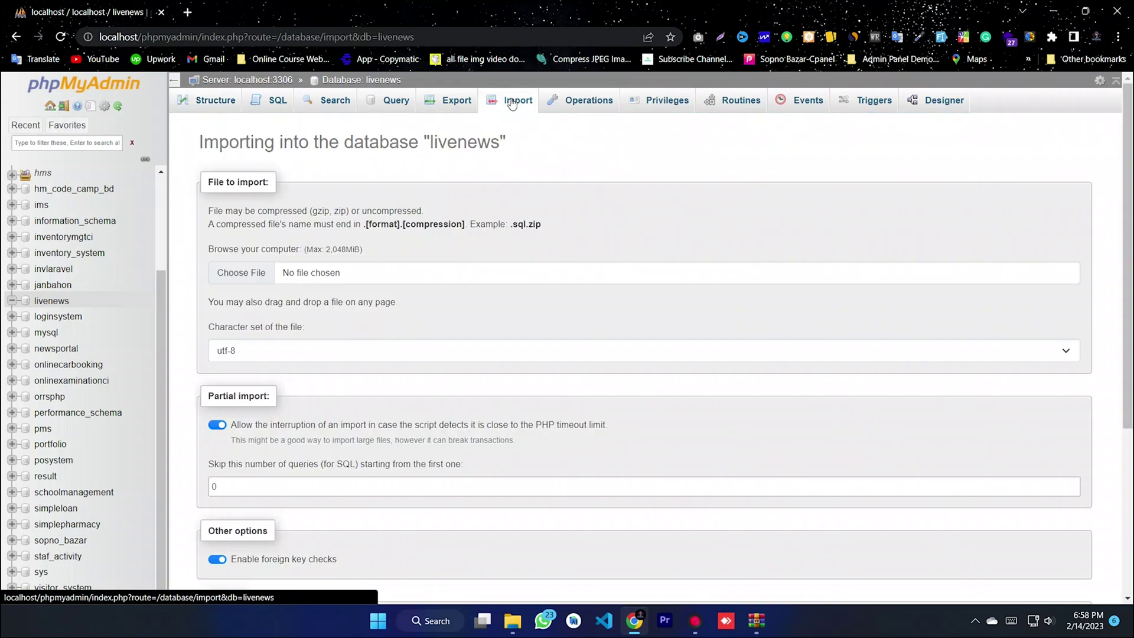
{"action": "left_click", "coordinate": [244, 274]}
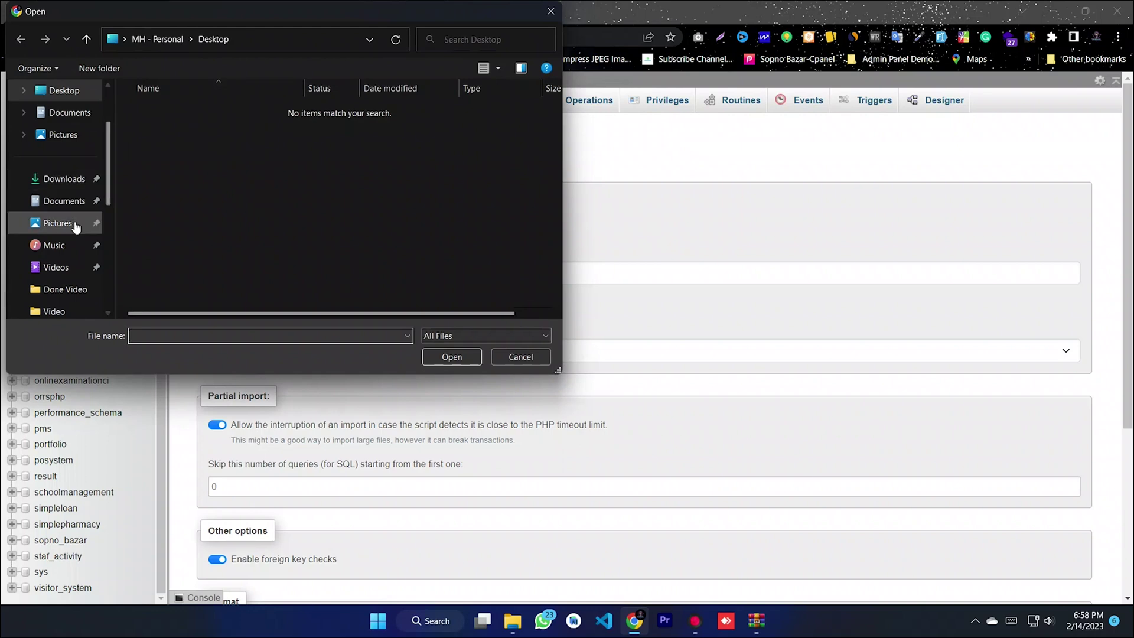
{"action": "scroll", "coordinate": [76, 254], "scroll_direction": "down", "scroll_amount": 3}
{"action": "scroll", "coordinate": [77, 267], "scroll_direction": "down", "scroll_amount": 2}
{"action": "left_click", "coordinate": [71, 245]}
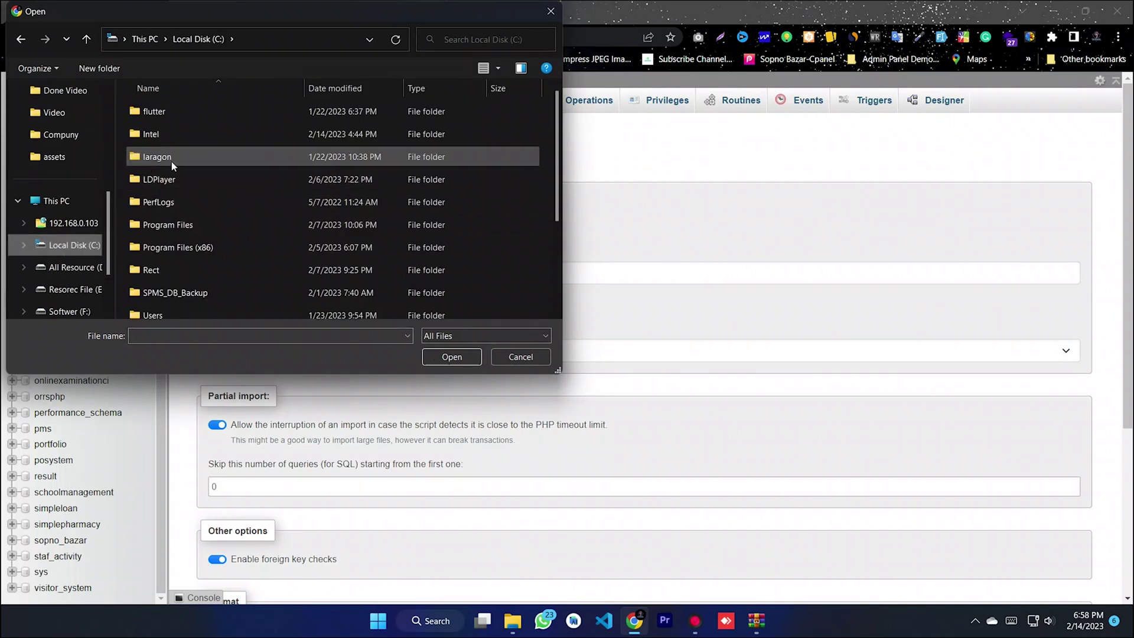
{"action": "double_click", "coordinate": [168, 160]}
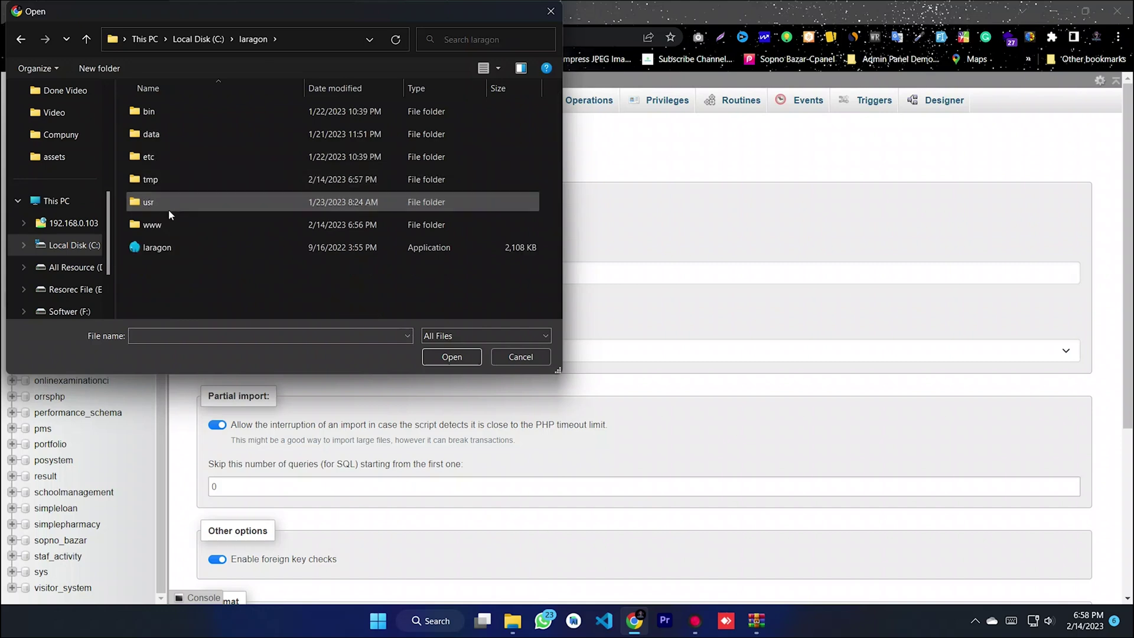
{"action": "left_click", "coordinate": [165, 223]}
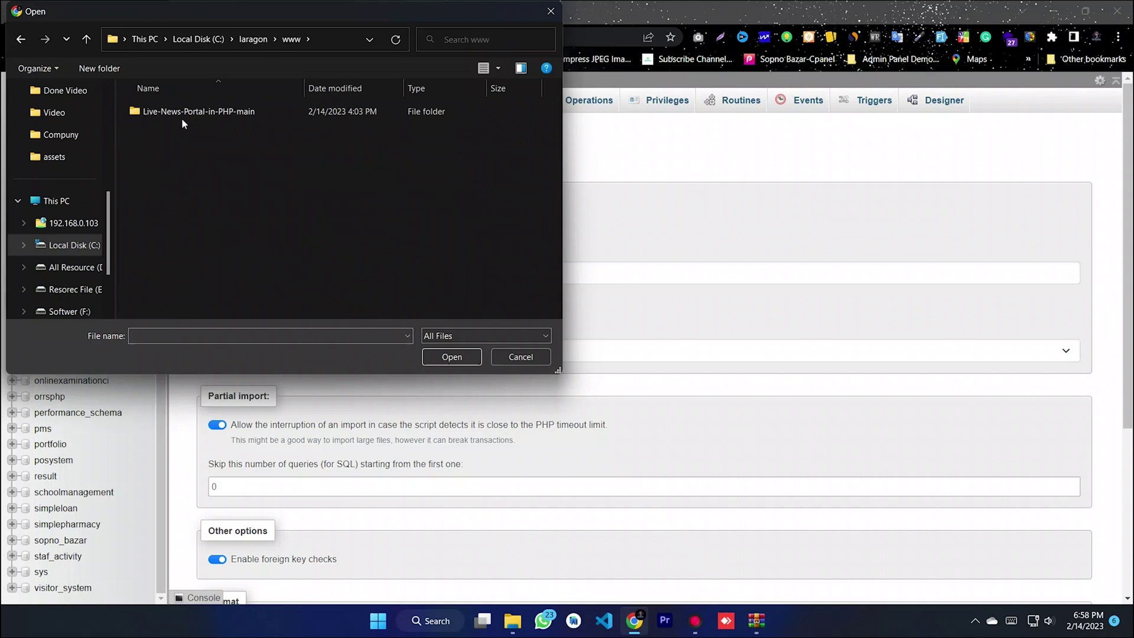
{"action": "double_click", "coordinate": [197, 111]}
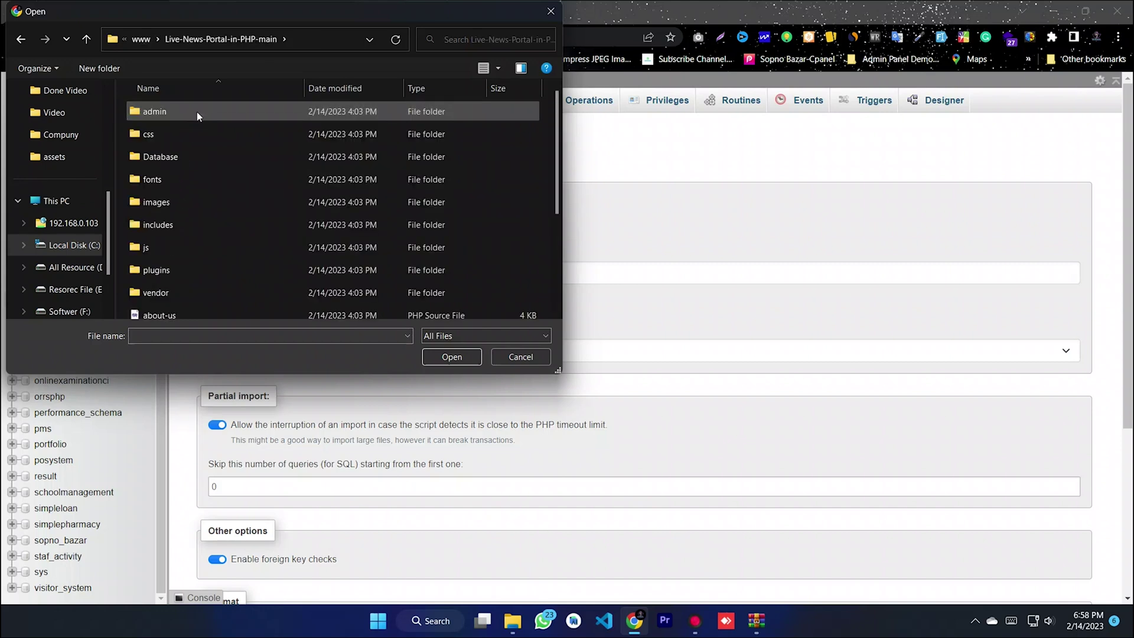
{"action": "double_click", "coordinate": [158, 157]}
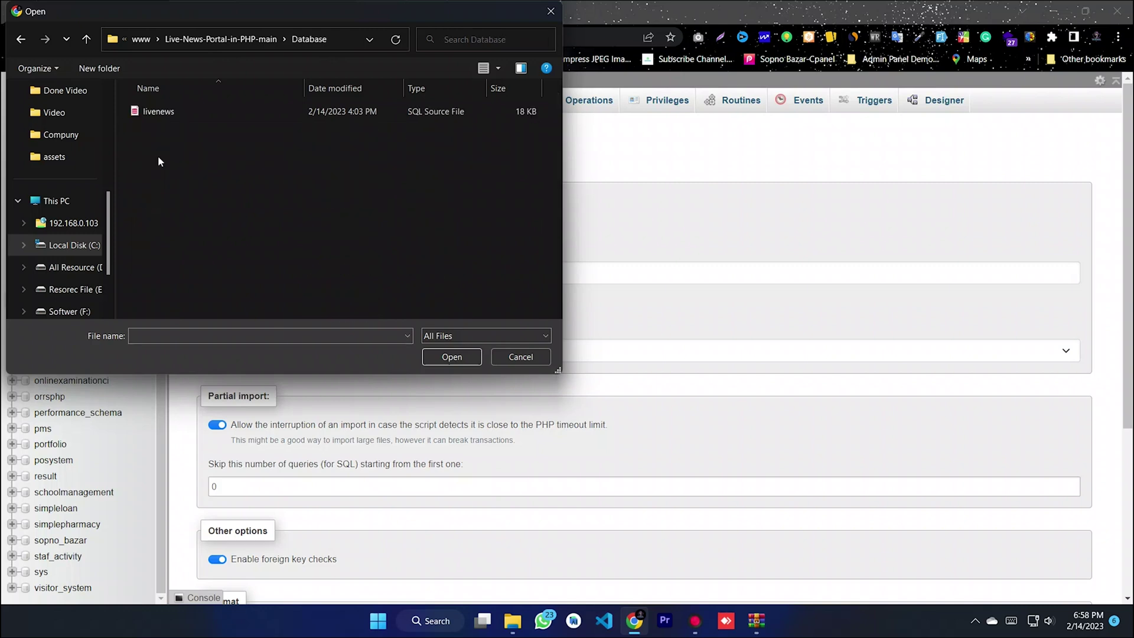
{"action": "left_click", "coordinate": [160, 115]}
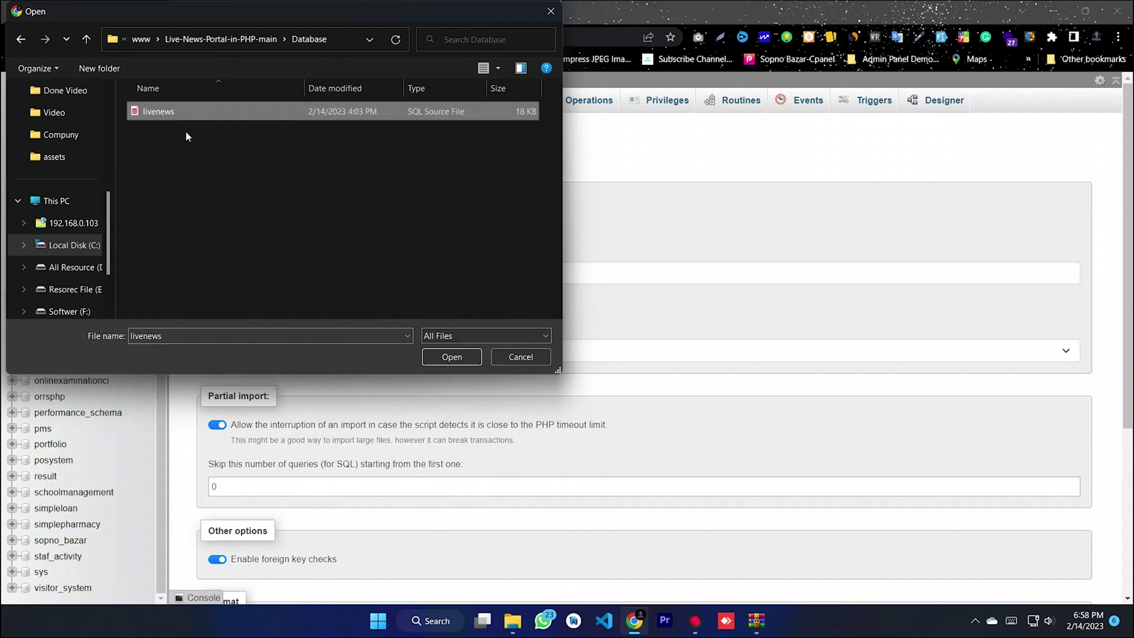
{"action": "left_click", "coordinate": [449, 358]}
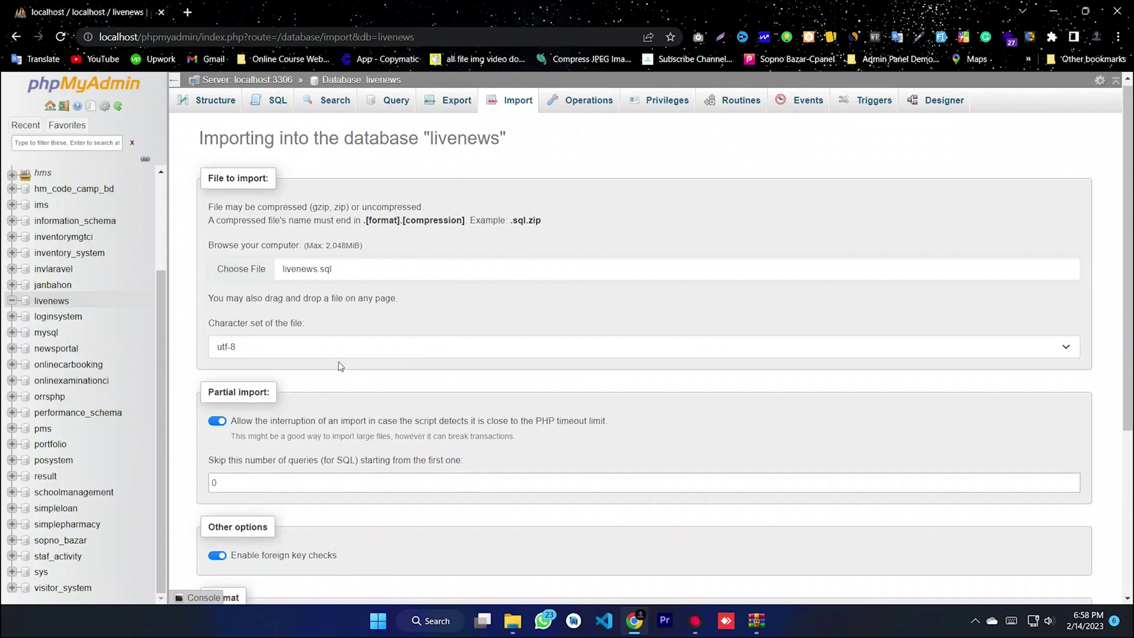
- Run the import so livenews gains seven tables including tbladmin and tblposts
{"action": "scroll", "coordinate": [309, 390], "scroll_direction": "down", "scroll_amount": 3}
{"action": "scroll", "coordinate": [310, 390], "scroll_direction": "down", "scroll_amount": 1}
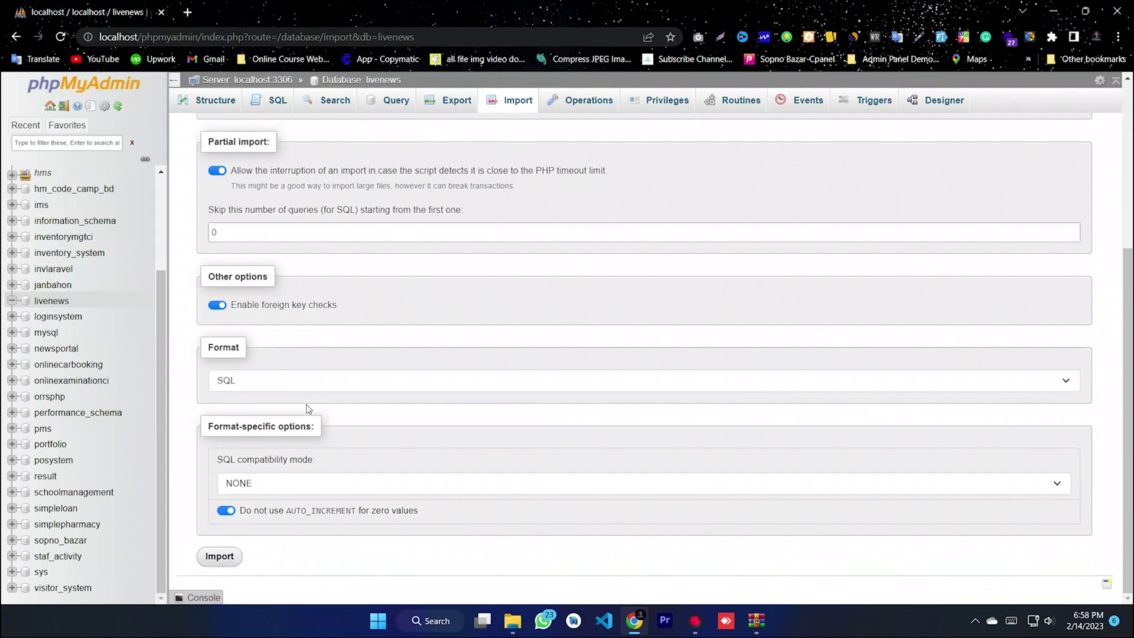
{"action": "left_click", "coordinate": [224, 561]}
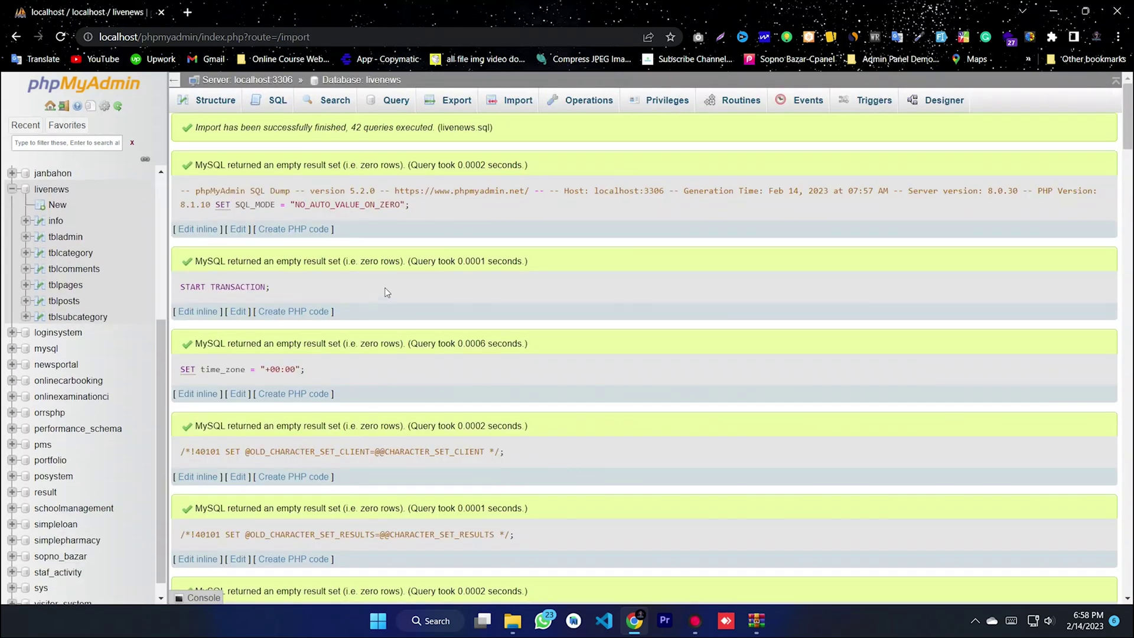
{"action": "scroll", "coordinate": [404, 275], "scroll_direction": "down", "scroll_amount": 15}
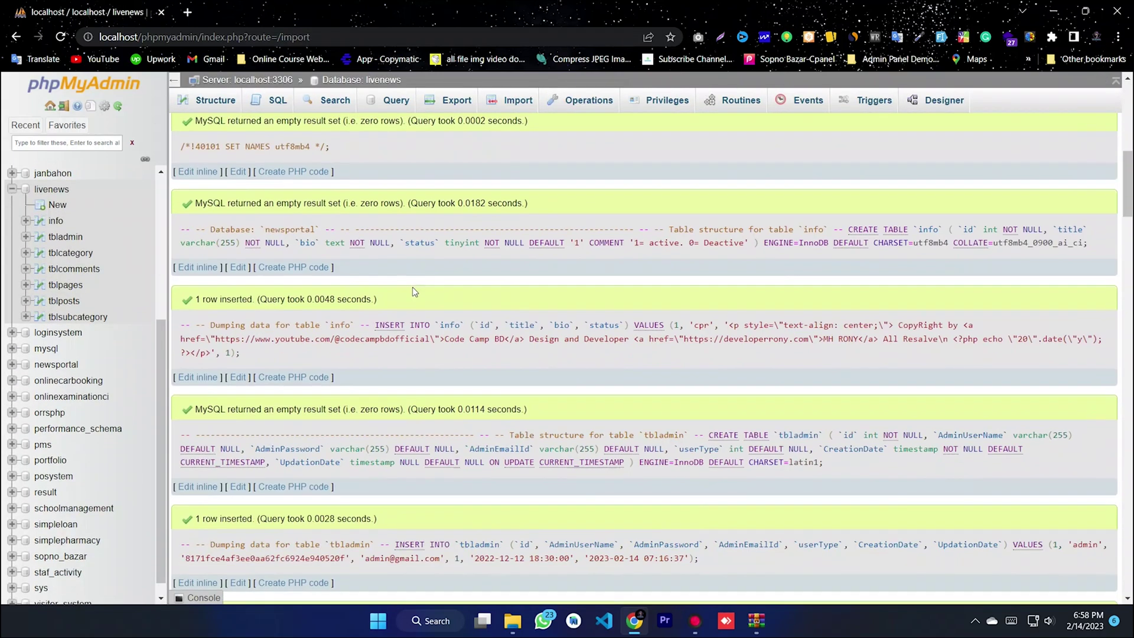
{"action": "scroll", "coordinate": [412, 292], "scroll_direction": "down", "scroll_amount": 1}
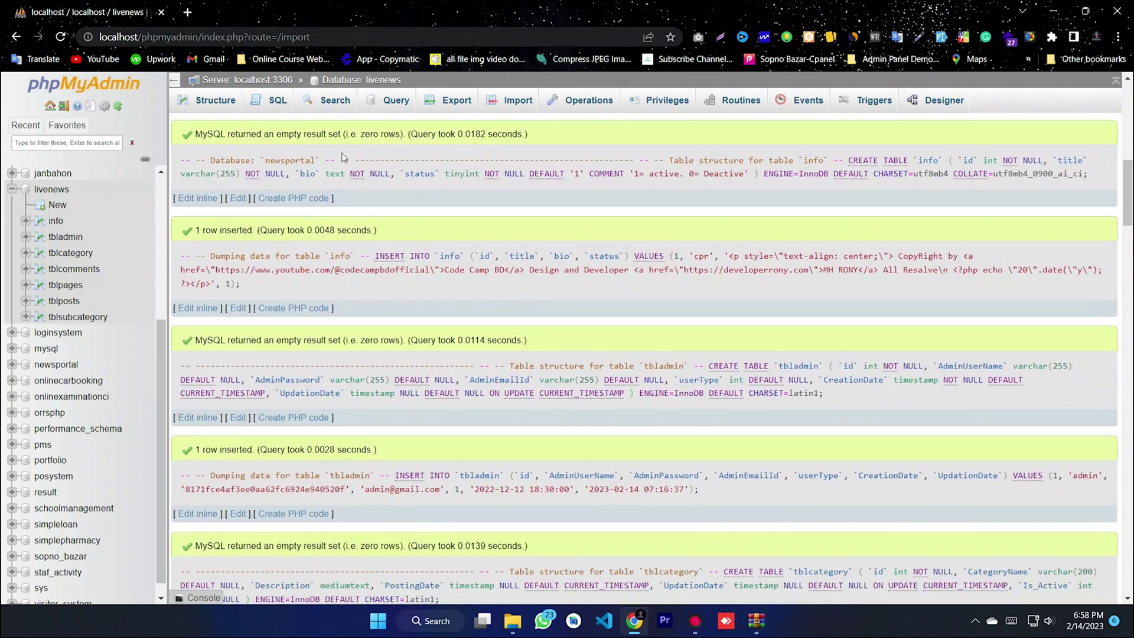
{"action": "left_click", "coordinate": [187, 13]}
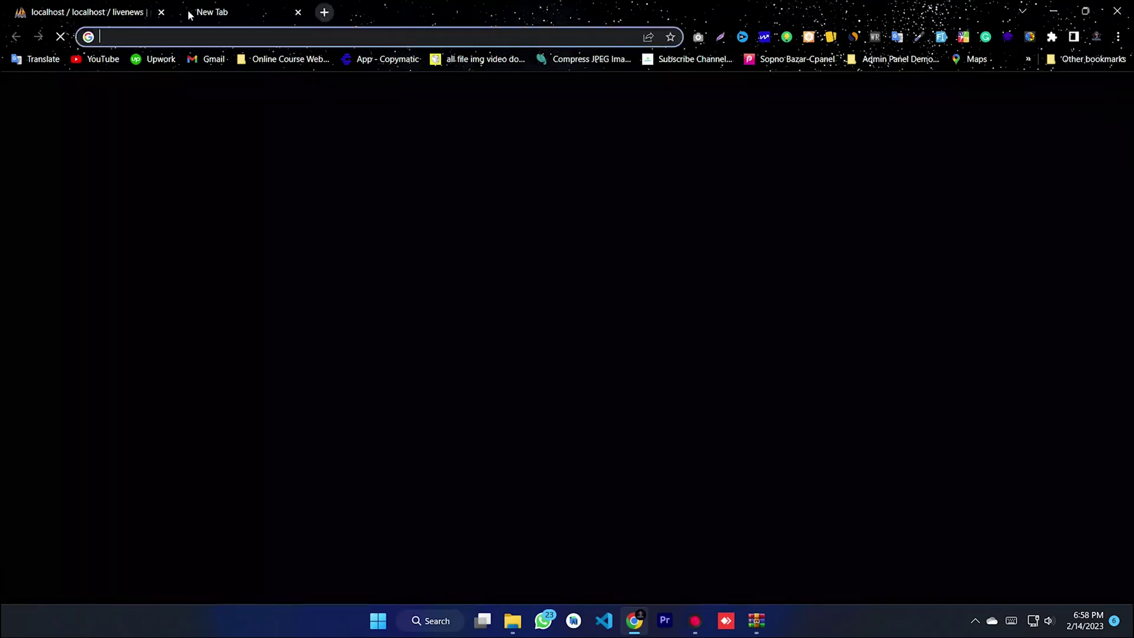
- Load localhost to show the Index of / listing with the Live-News-Portal-in-PHP-main/ folder
{"action": "left_click", "coordinate": [189, 41]}
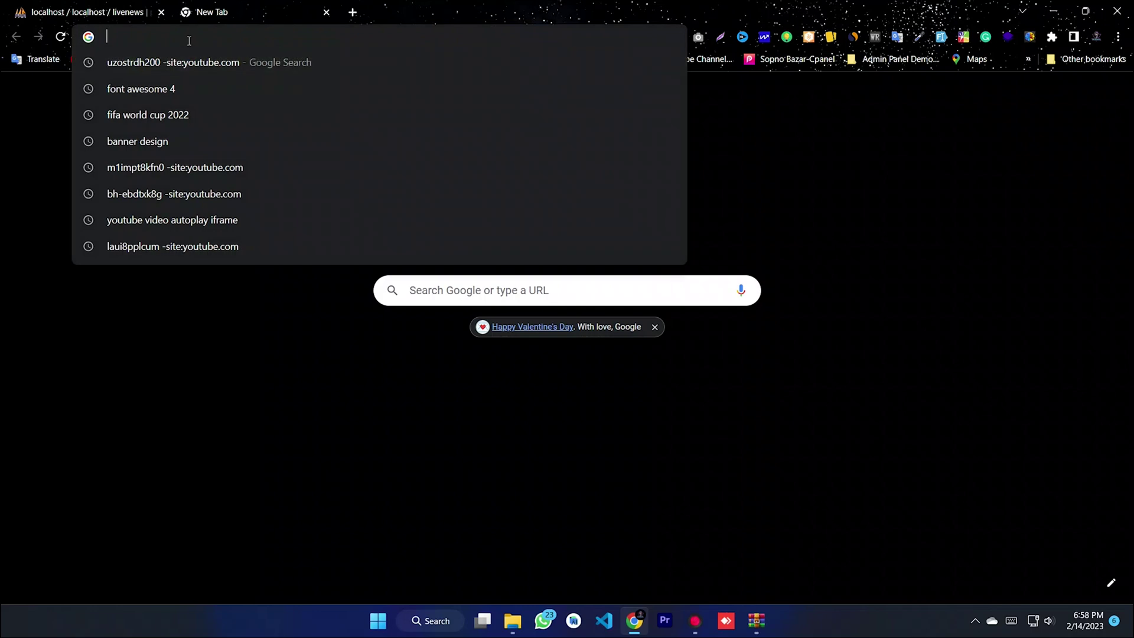
{"action": "type", "text": "loca"}
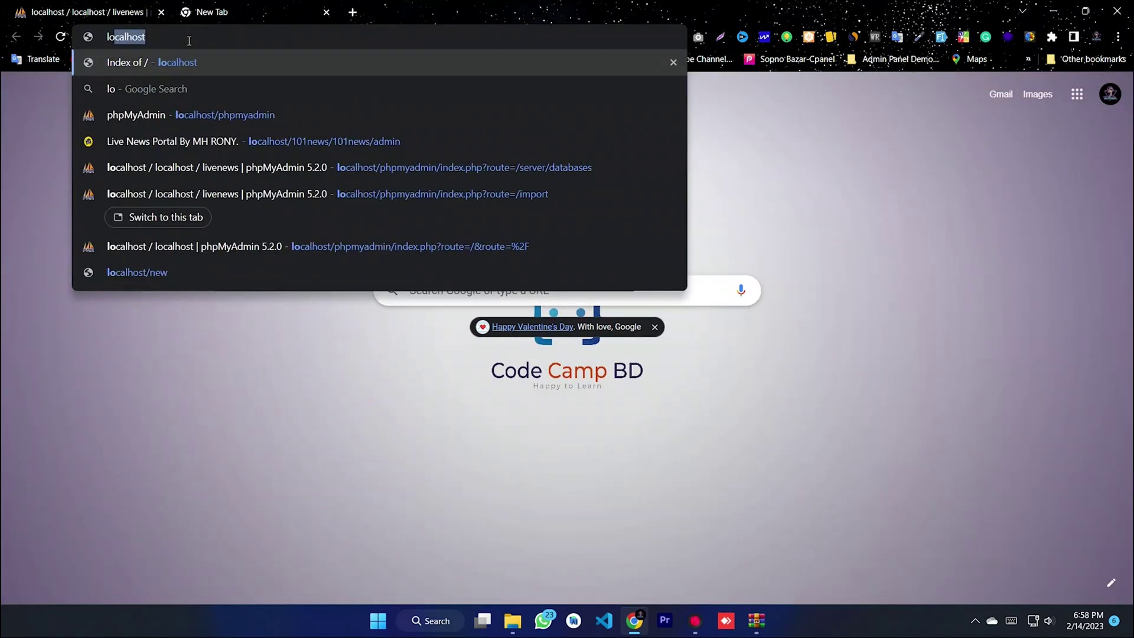
{"action": "type", "text": "lhost"}
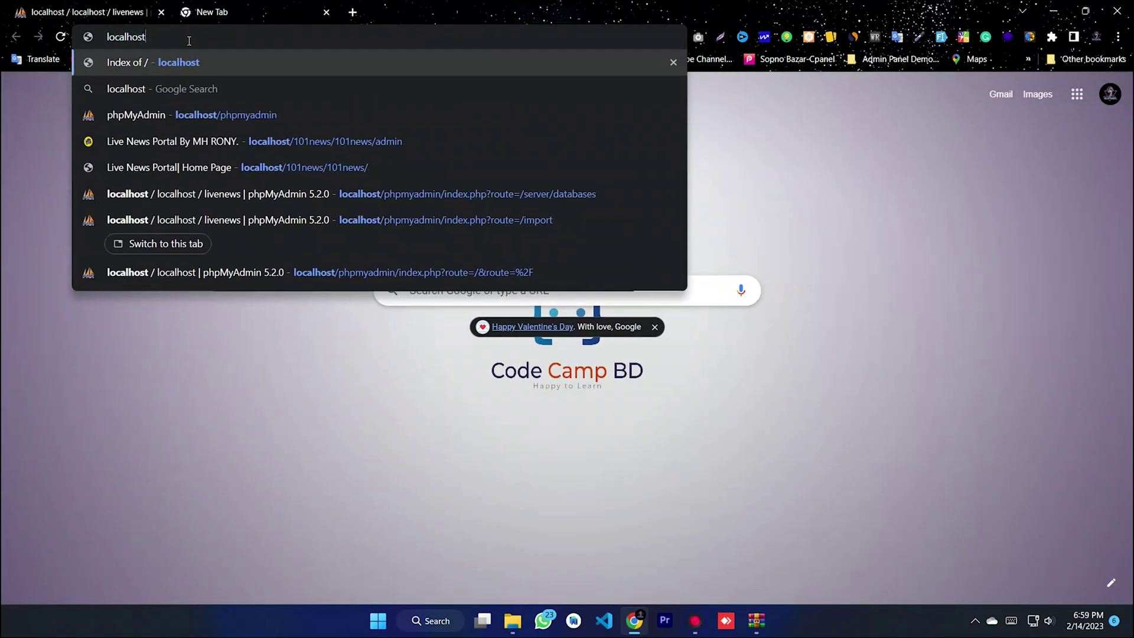
{"action": "key", "text": "Return"}
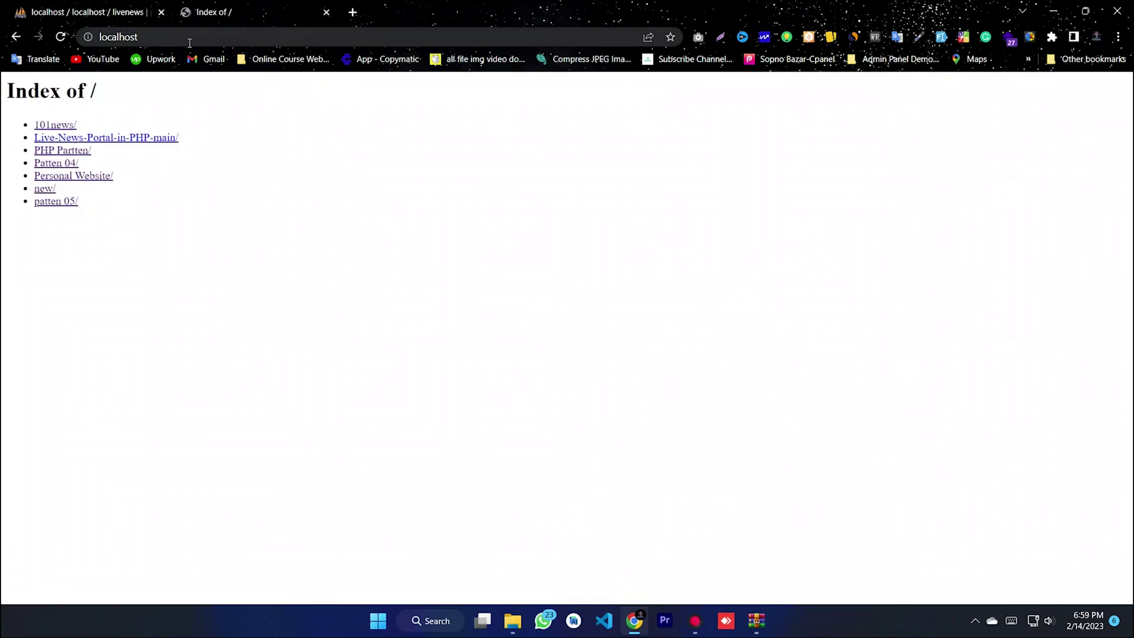
- Open the Live News Portal site, then the Twitter journalists article, and scroll to its comment form
{"action": "left_click", "coordinate": [125, 139]}
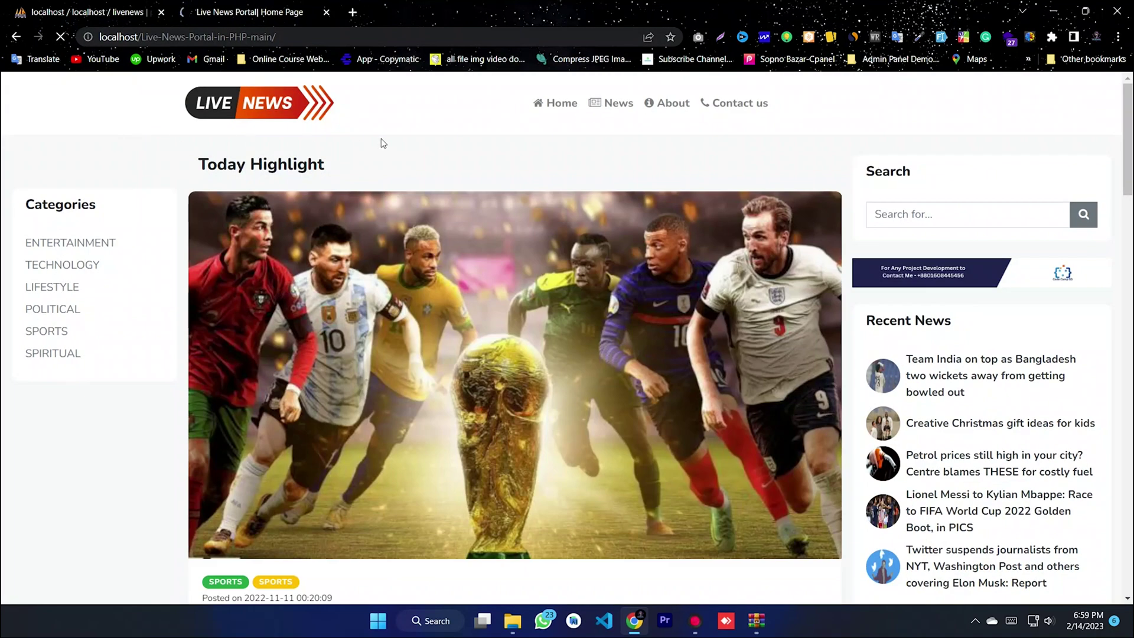
{"action": "left_click_drag", "start_coordinate": [1129, 126], "coordinate": [1131, 532]}
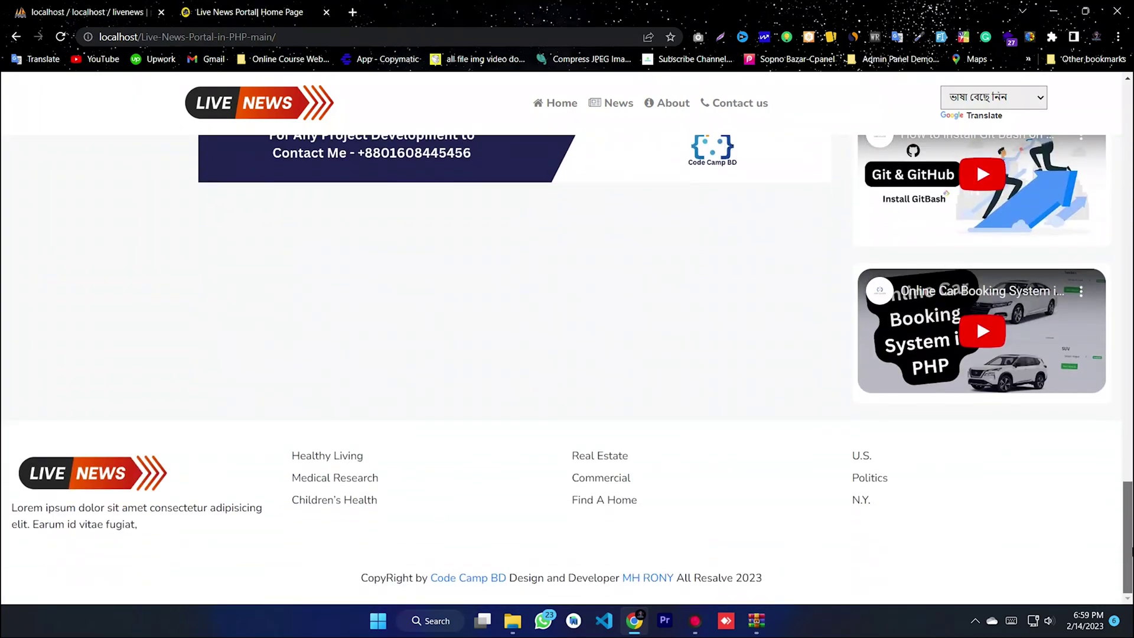
{"action": "left_click_drag", "start_coordinate": [1131, 548], "coordinate": [1123, 118]}
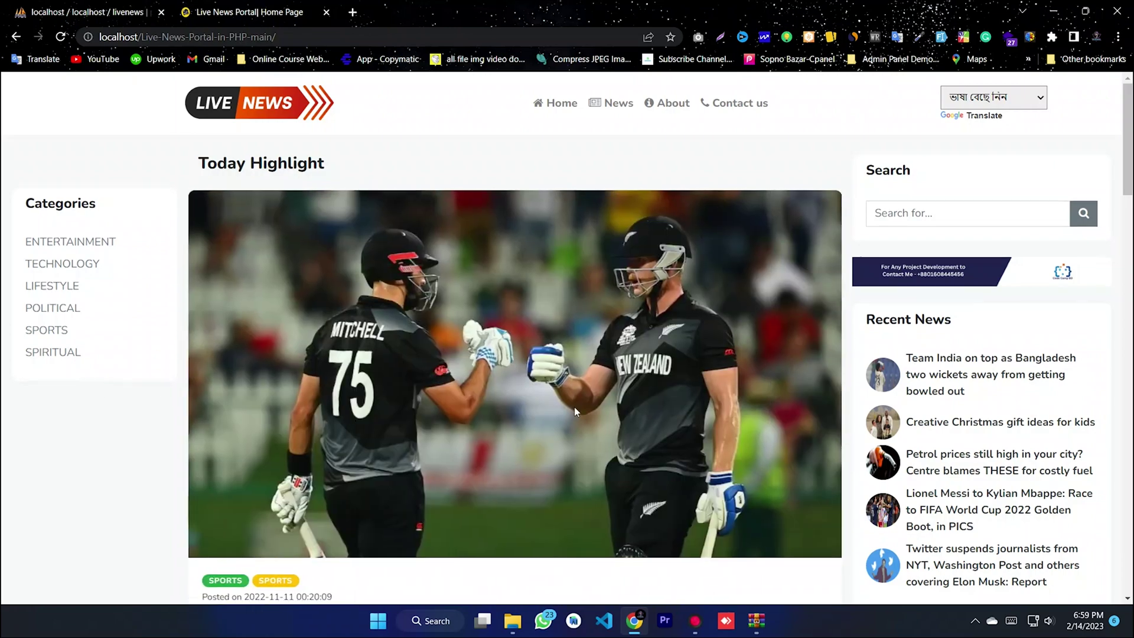
{"action": "scroll", "coordinate": [574, 407], "scroll_direction": "down", "scroll_amount": 8}
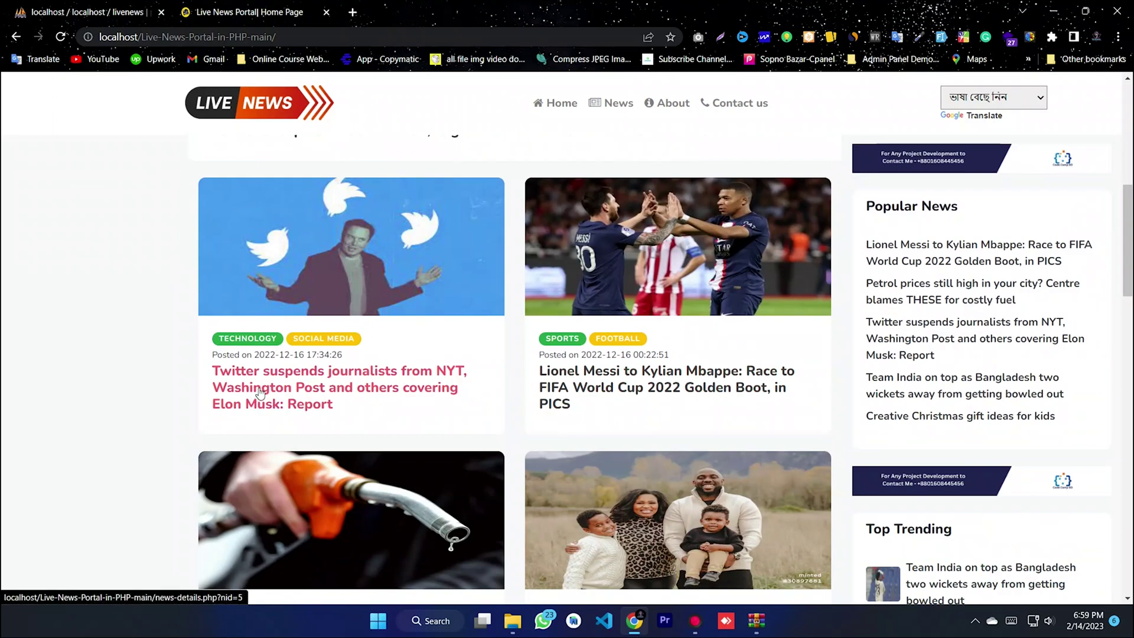
{"action": "left_click", "coordinate": [268, 394]}
{"action": "scroll", "coordinate": [626, 369], "scroll_direction": "down", "scroll_amount": 3}
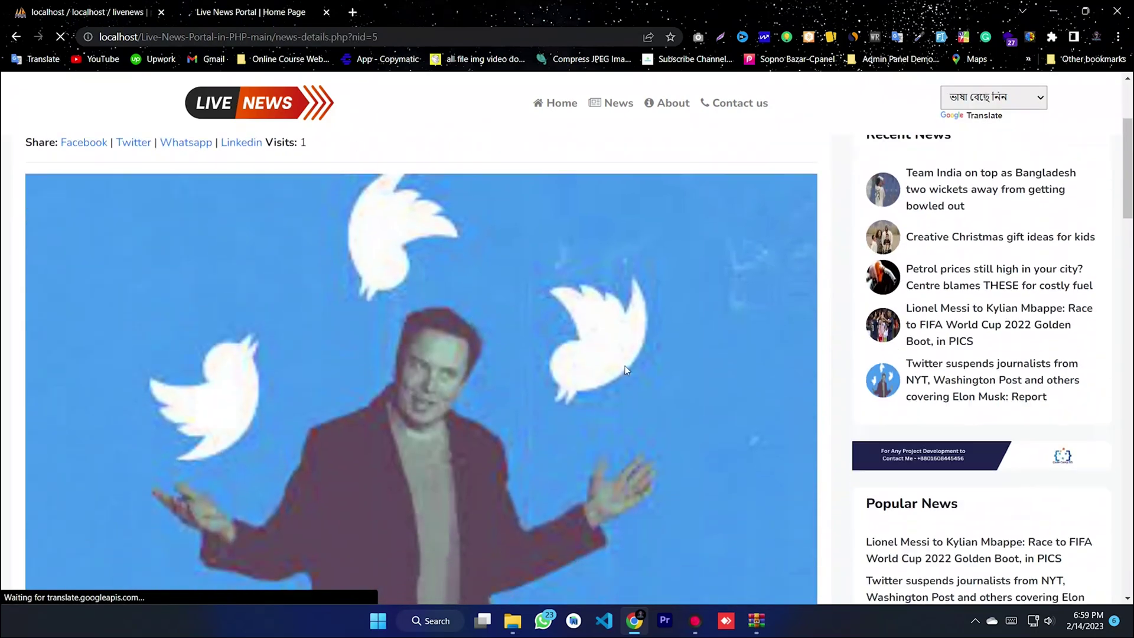
{"action": "scroll", "coordinate": [625, 366], "scroll_direction": "down", "scroll_amount": 3}
{"action": "left_click_drag", "start_coordinate": [1126, 213], "coordinate": [1051, 531]}
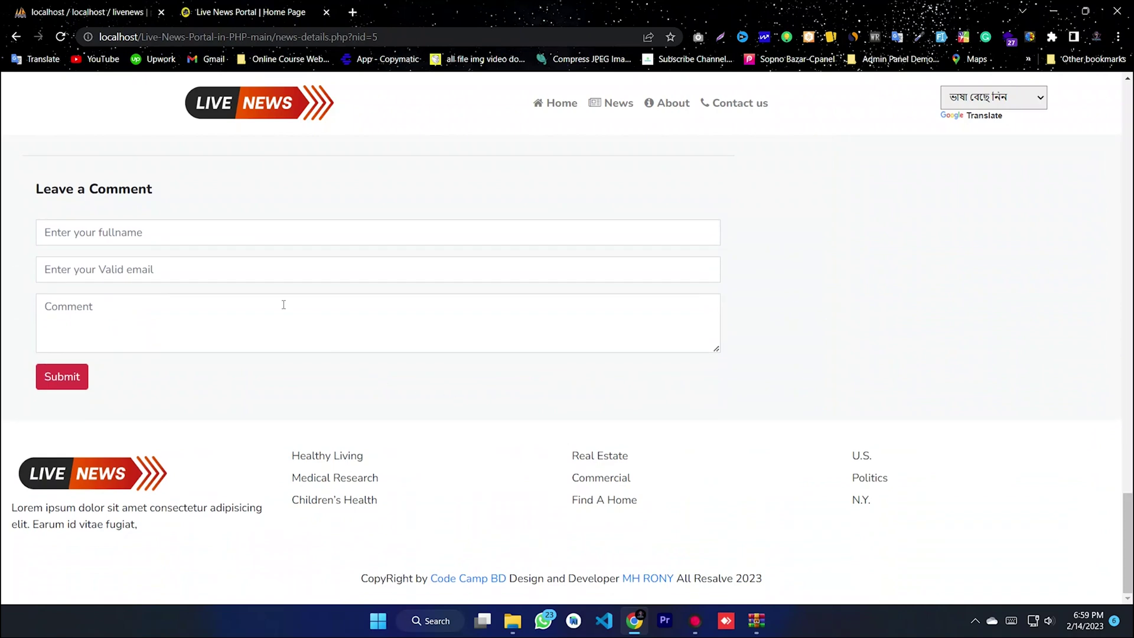
- Fill in the commenter's full name and e-mail address in the comment form
{"action": "left_click", "coordinate": [161, 232]}
{"action": "type", "text": "a"}
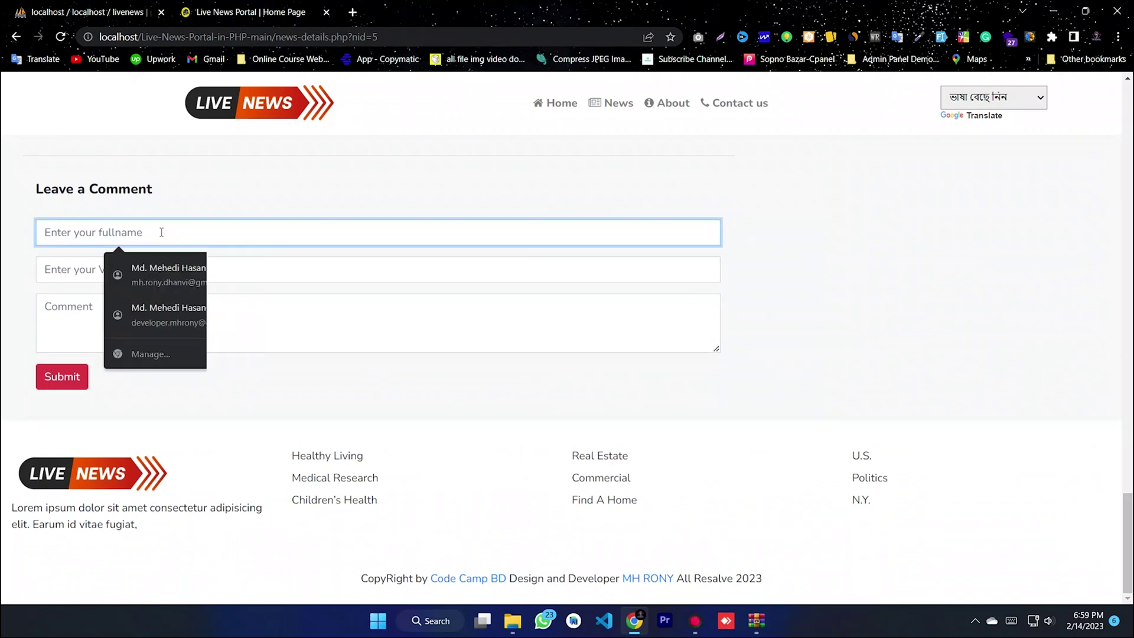
{"action": "key", "text": "BackSpace"}
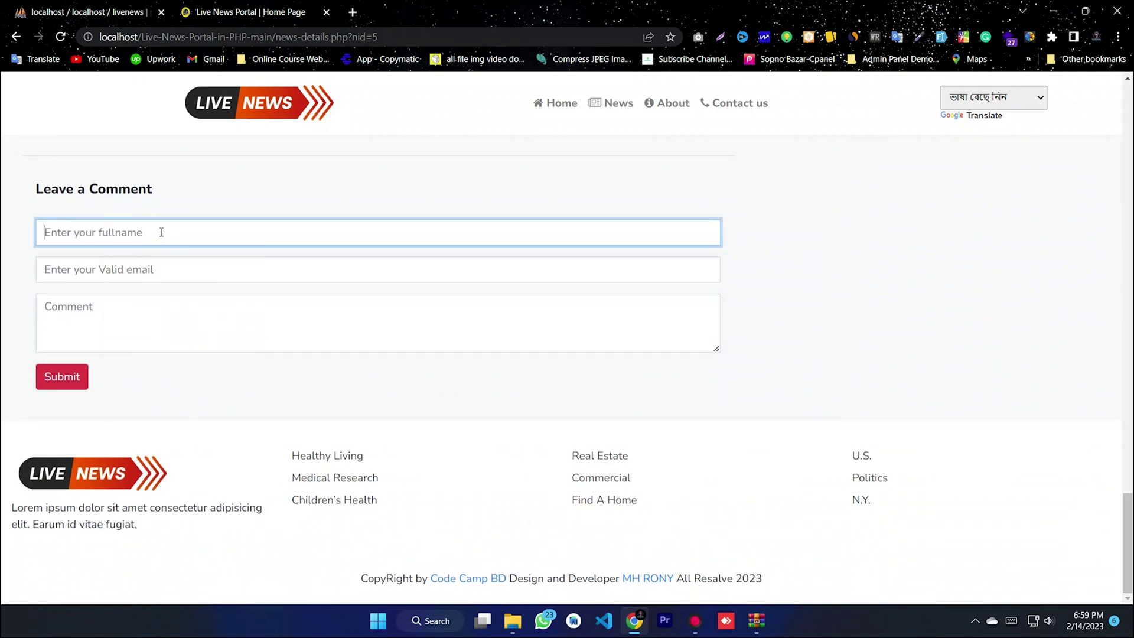
{"action": "type", "text": "Nice"}
{"action": "left_click_drag", "start_coordinate": [89, 230], "coordinate": [3, 234]}
{"action": "key", "text": "BackSpace"}
{"action": "left_click", "coordinate": [122, 233]}
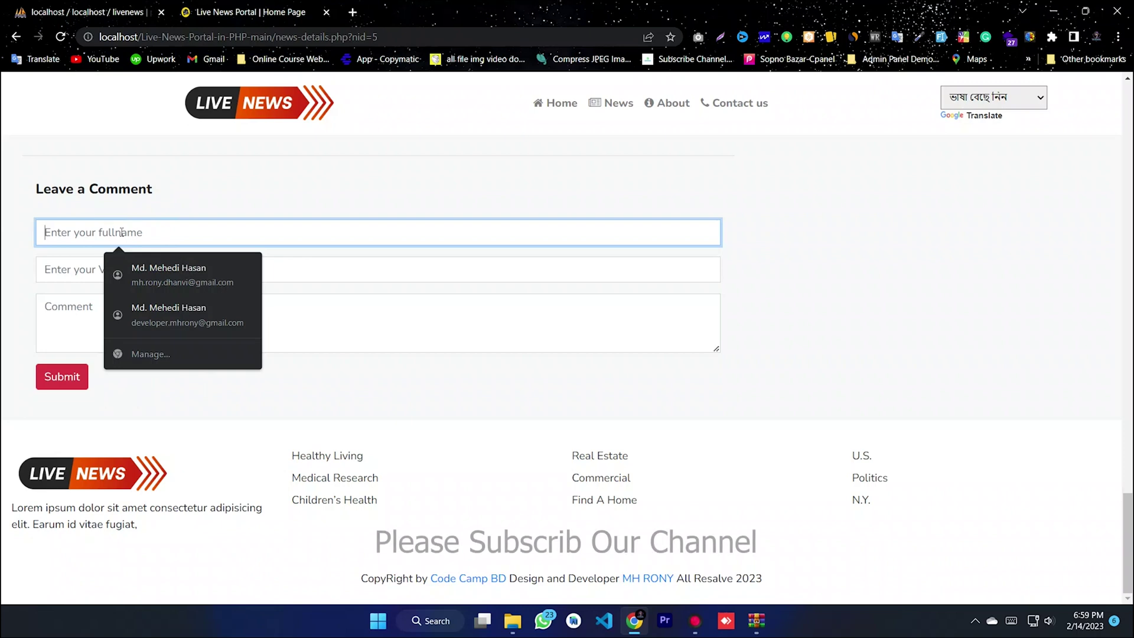
{"action": "type", "text": "Code Camp BD"}
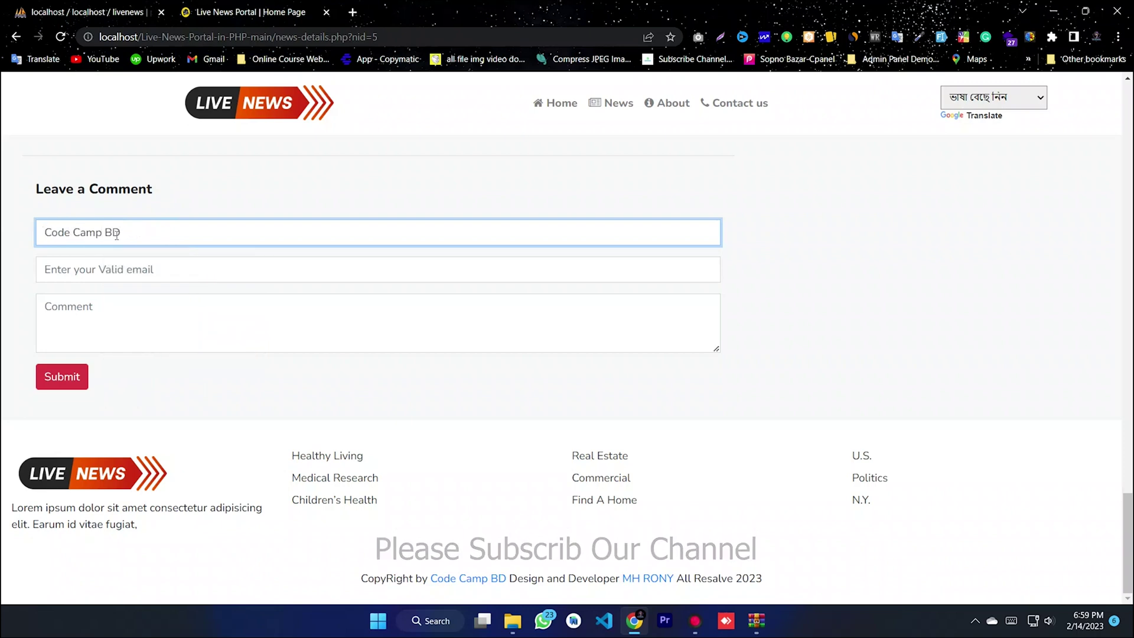
{"action": "left_click", "coordinate": [119, 270]}
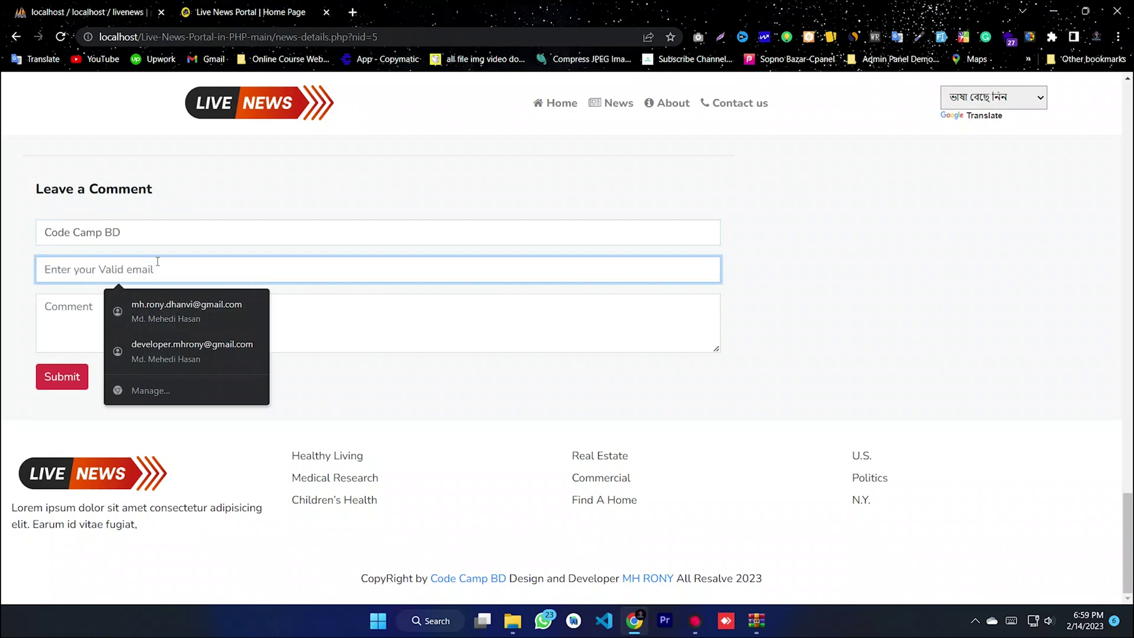
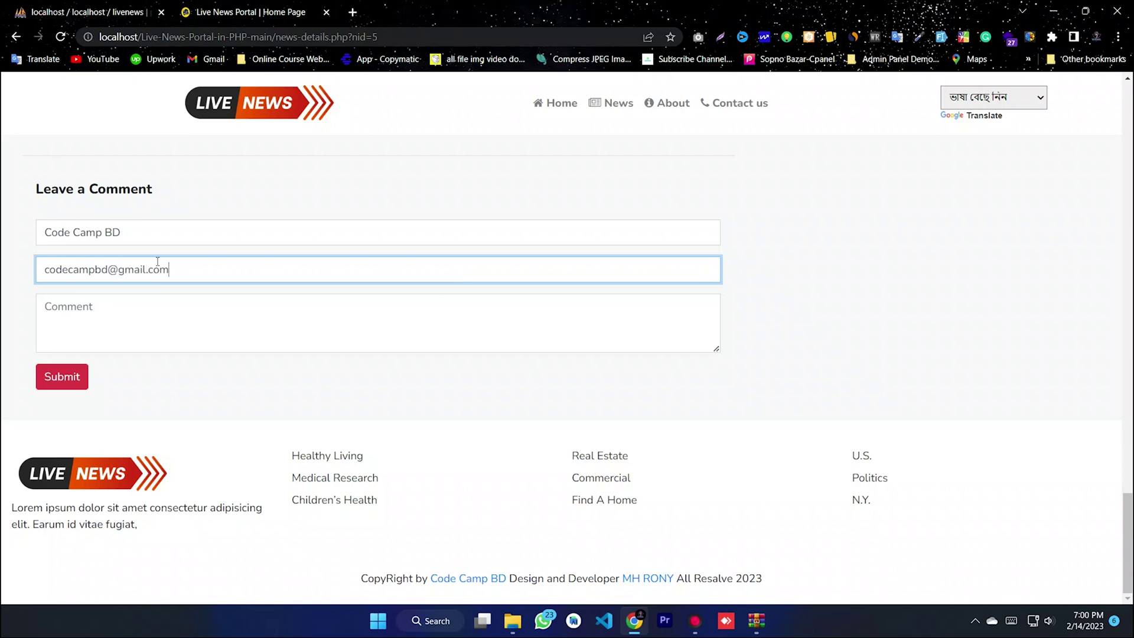
{"action": "key", "text": "Return"}
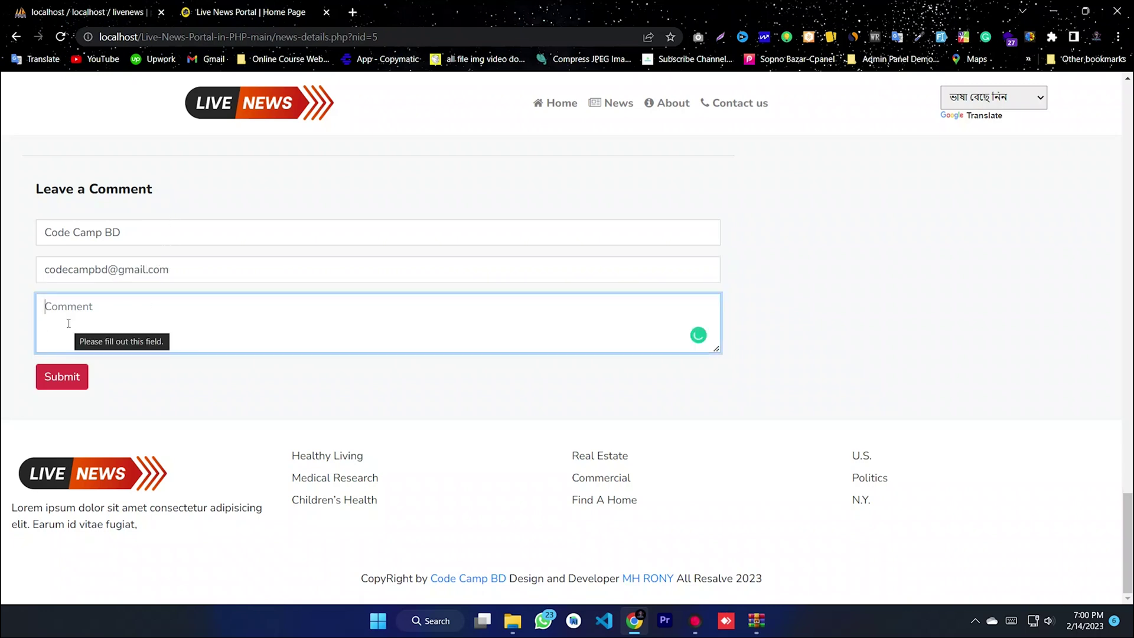
- Write the comment 'Nice Tutorial ......... Please Subscribe Our Channel', submit it and accept the alert
{"action": "type", "text": "Nice"}
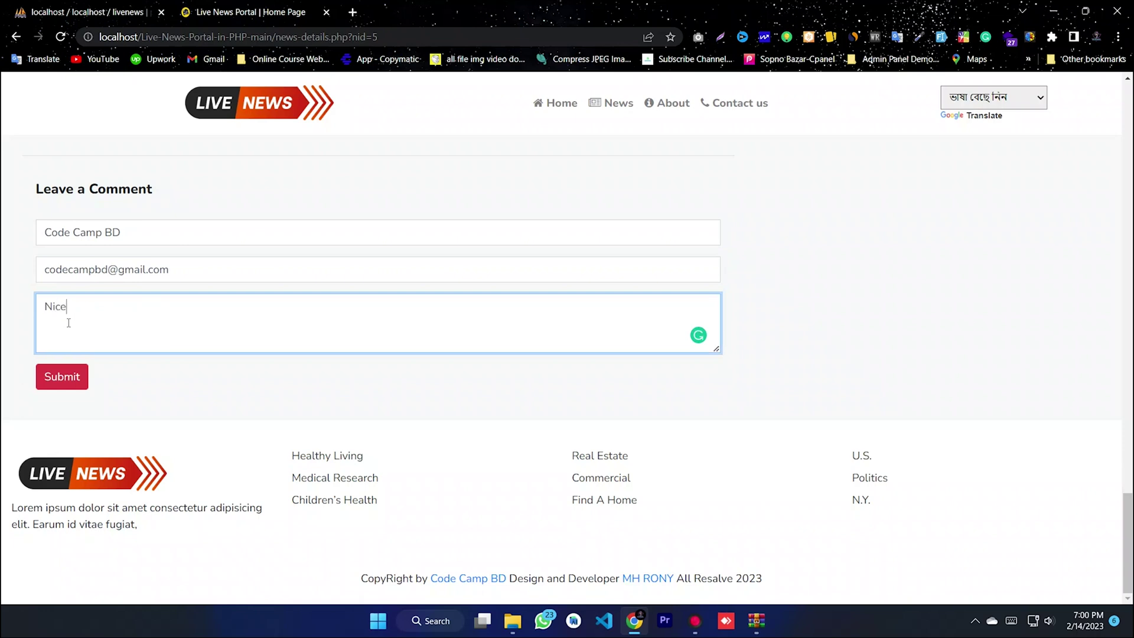
{"action": "type", "text": " VB"}
{"action": "key", "text": "BackSpace"}
{"action": "key", "text": "BackSpace"}
{"action": "key", "text": "BackSpace"}
{"action": "key", "text": "BackSpace"}
{"action": "key", "text": "BackSpace"}
{"action": "key", "text": "BackSpace"}
{"action": "type", "text": "N"}
{"action": "key", "text": "BackSpace"}
{"action": "key", "text": "BackSpace"}
{"action": "type", "text": "Ni"}
{"action": "key", "text": "BackSpace"}
{"action": "key", "text": "BackSpace"}
{"action": "key", "text": "BackSpace"}
{"action": "key", "text": "BackSpace"}
{"action": "type", "text": "N"}
{"action": "type", "text": "ice Tutorial ......... Please Subscribe Our Channel"}
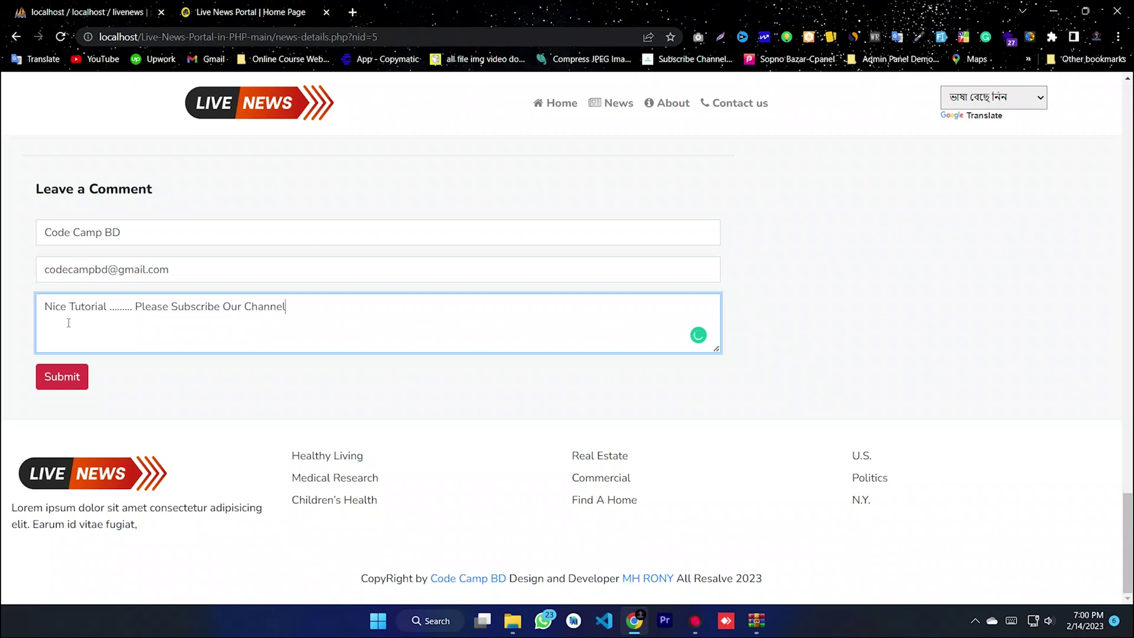
{"action": "triple_click", "coordinate": [282, 314]}
{"action": "left_click", "coordinate": [296, 312]}
{"action": "left_click", "coordinate": [49, 380]}
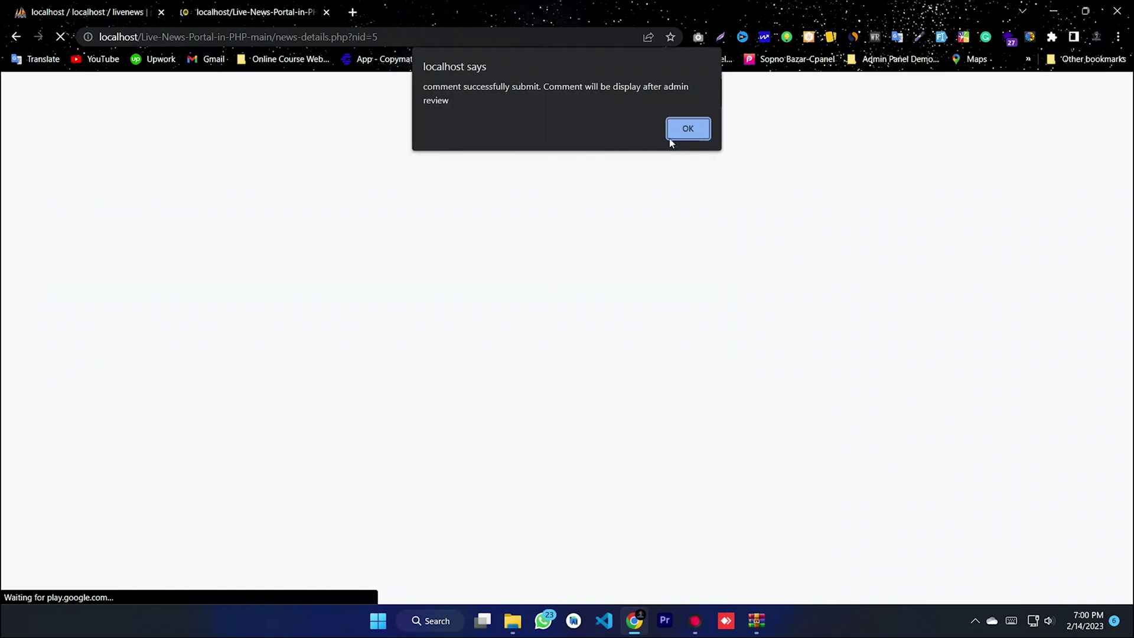
{"action": "left_click", "coordinate": [686, 130]}
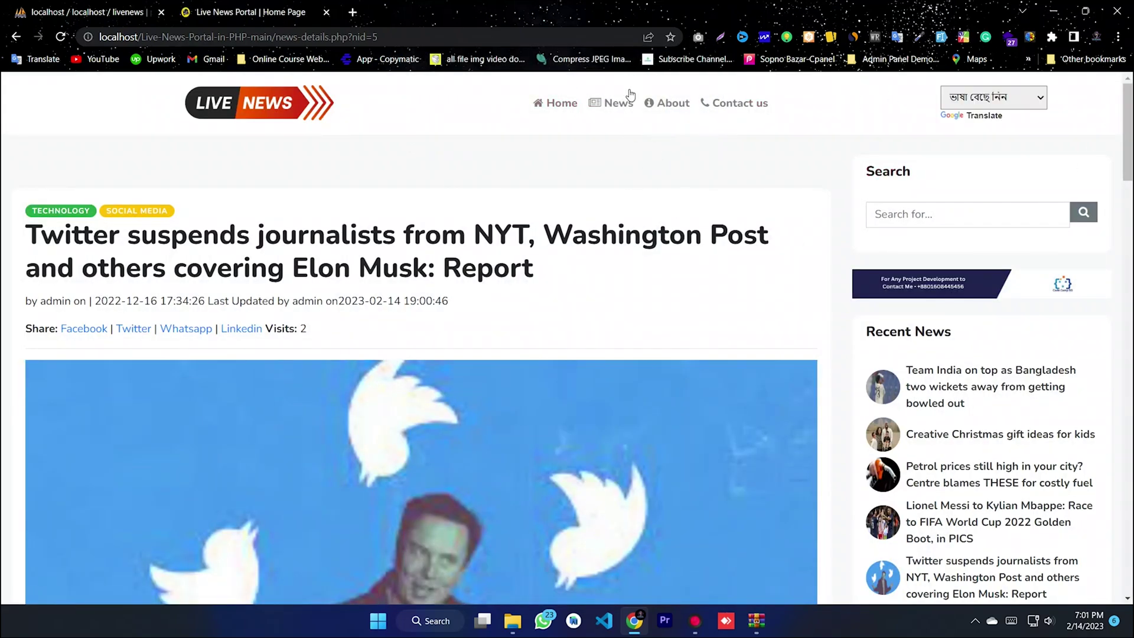
- Browse the news listing page and the About page of Live News Portal
{"action": "left_click", "coordinate": [615, 105]}
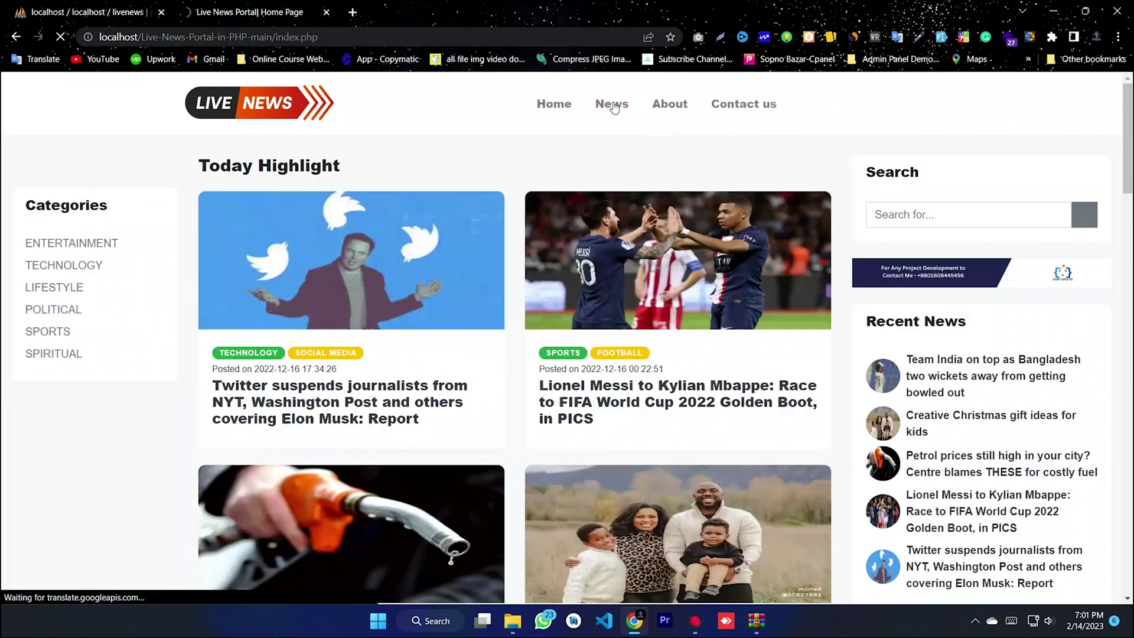
{"action": "scroll", "coordinate": [999, 233], "scroll_direction": "down", "scroll_amount": 10}
{"action": "left_click_drag", "start_coordinate": [1128, 310], "coordinate": [1130, 86]}
{"action": "left_click", "coordinate": [675, 104]}
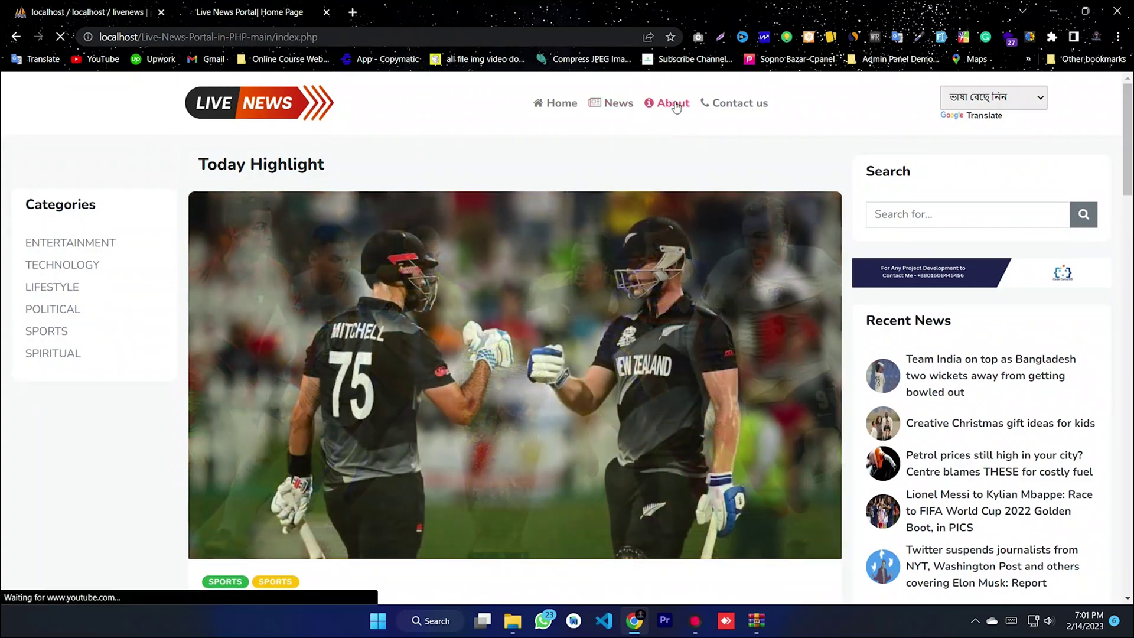
{"action": "scroll", "coordinate": [833, 370], "scroll_direction": "down", "scroll_amount": 3}
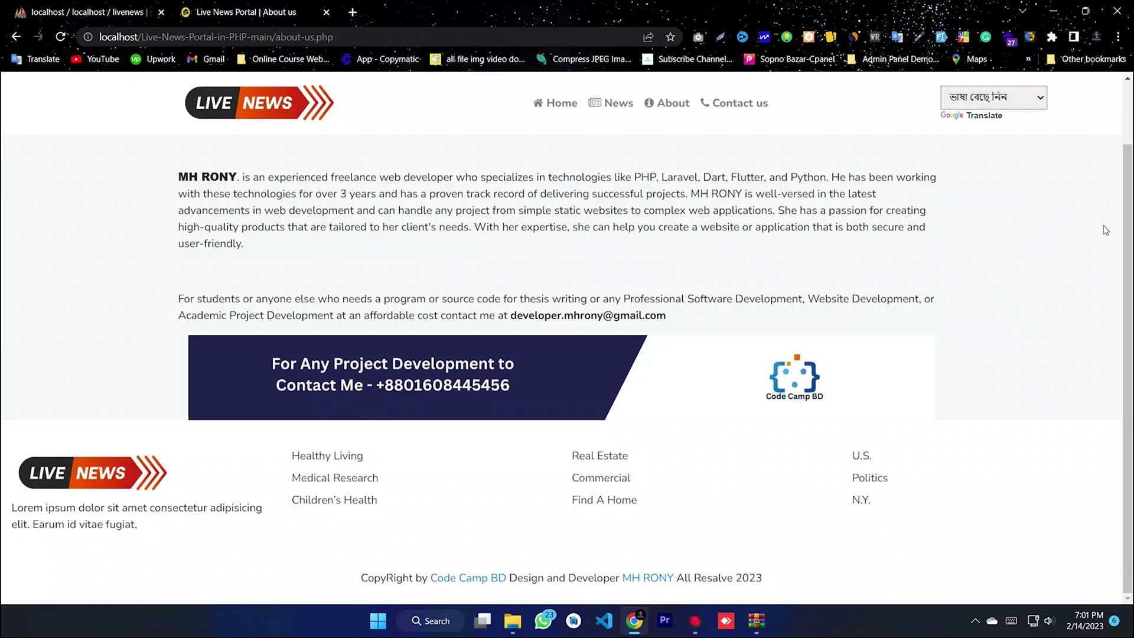
{"action": "scroll", "coordinate": [1104, 225], "scroll_direction": "up", "scroll_amount": 3}
- View the Contact us page and try calling its listed contact phone number
{"action": "left_click", "coordinate": [740, 103]}
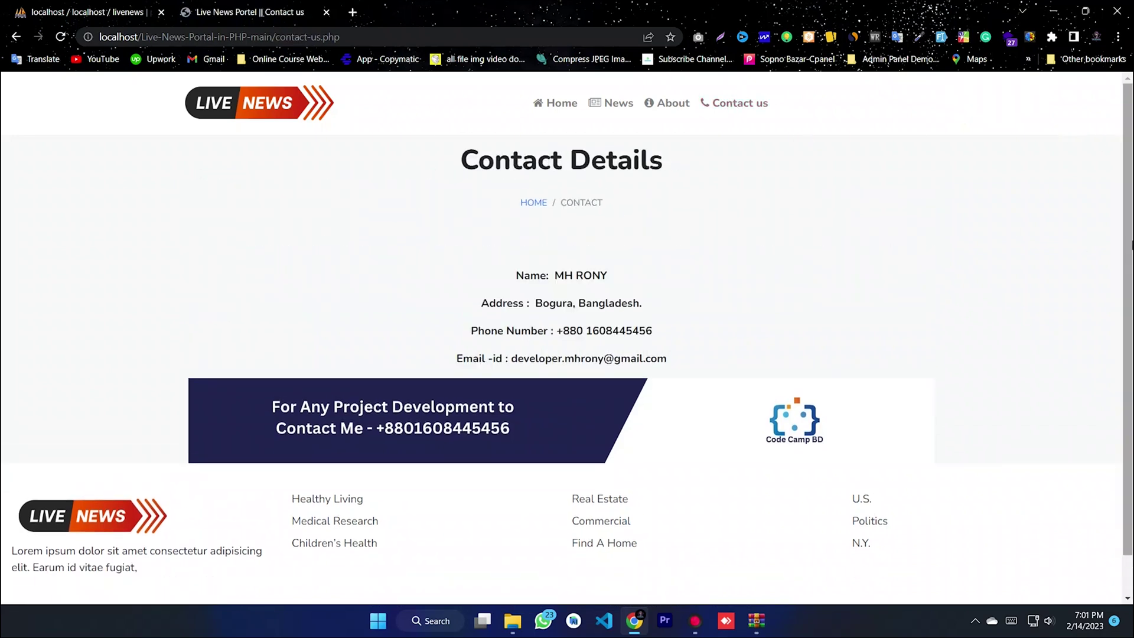
{"action": "scroll", "coordinate": [789, 542], "scroll_direction": "down", "scroll_amount": 2}
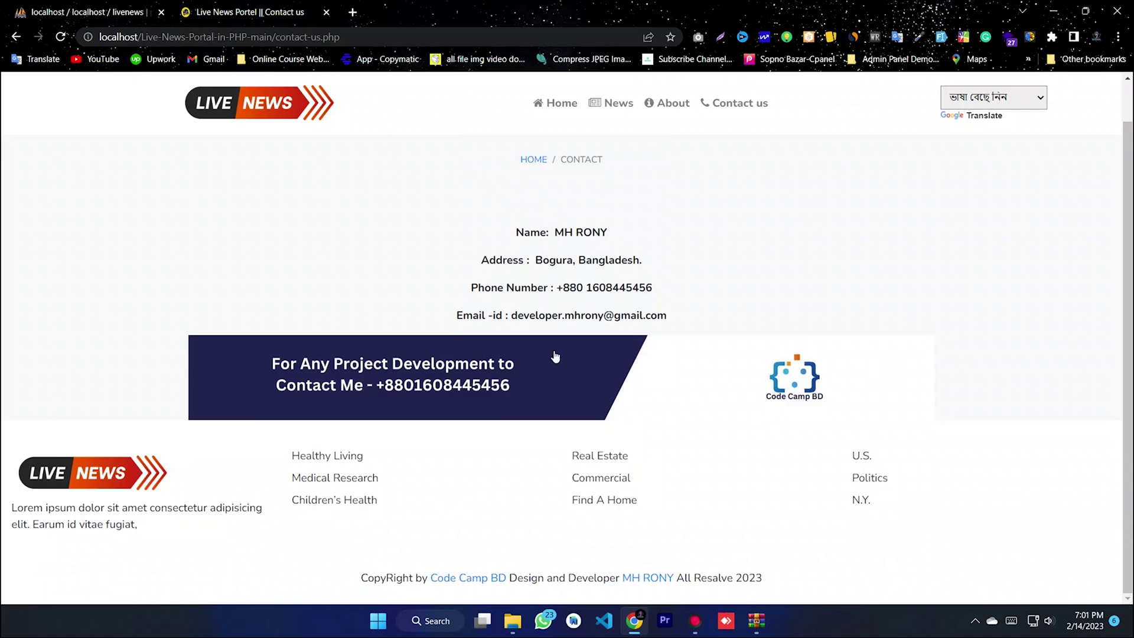
{"action": "scroll", "coordinate": [594, 215], "scroll_direction": "up", "scroll_amount": 2}
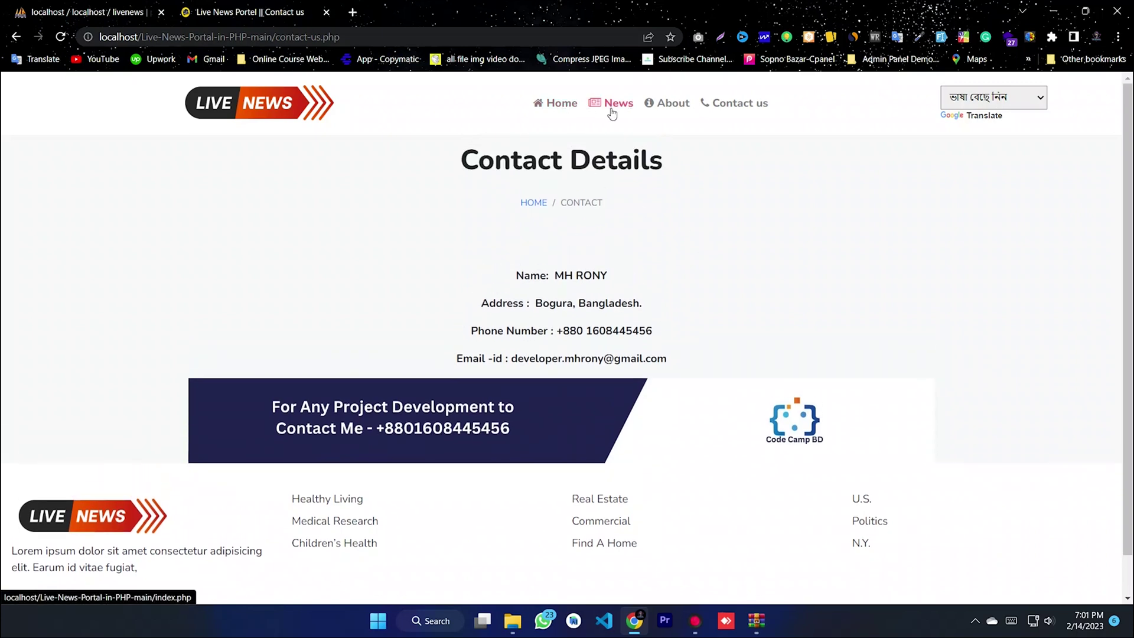
{"action": "left_click", "coordinate": [531, 423]}
{"action": "left_click", "coordinate": [561, 176]}
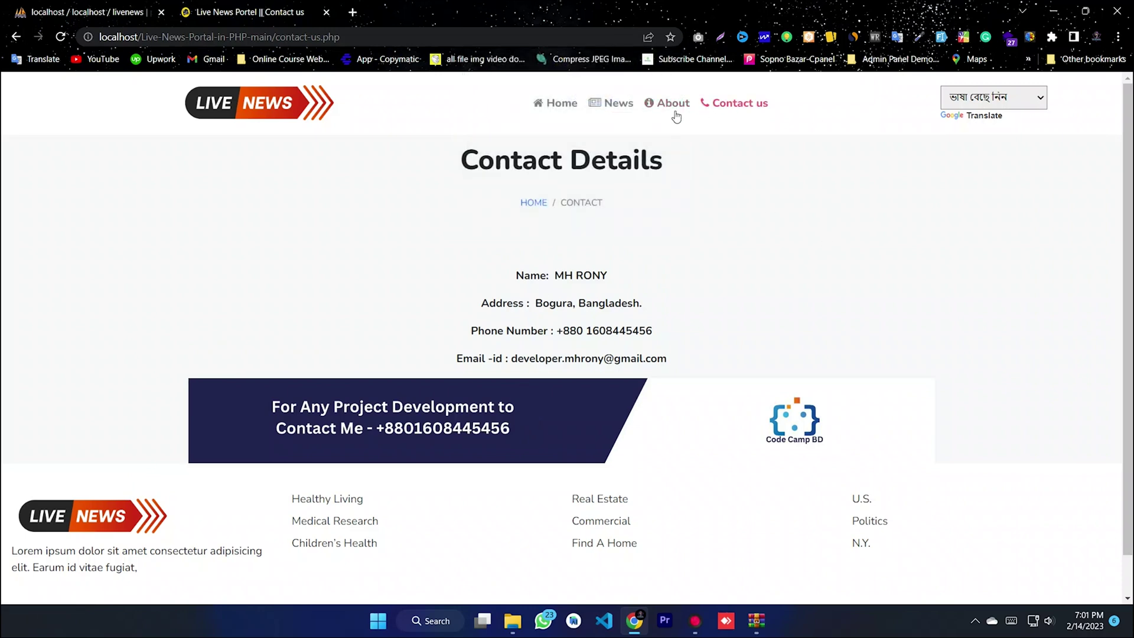
- Return to the home page, then view the ENTERTAINMENT and TECHNOLOGY category news
{"action": "left_click", "coordinate": [557, 103]}
{"action": "left_click_drag", "start_coordinate": [345, 41], "coordinate": [273, 39]}
{"action": "left_click", "coordinate": [371, 39]}
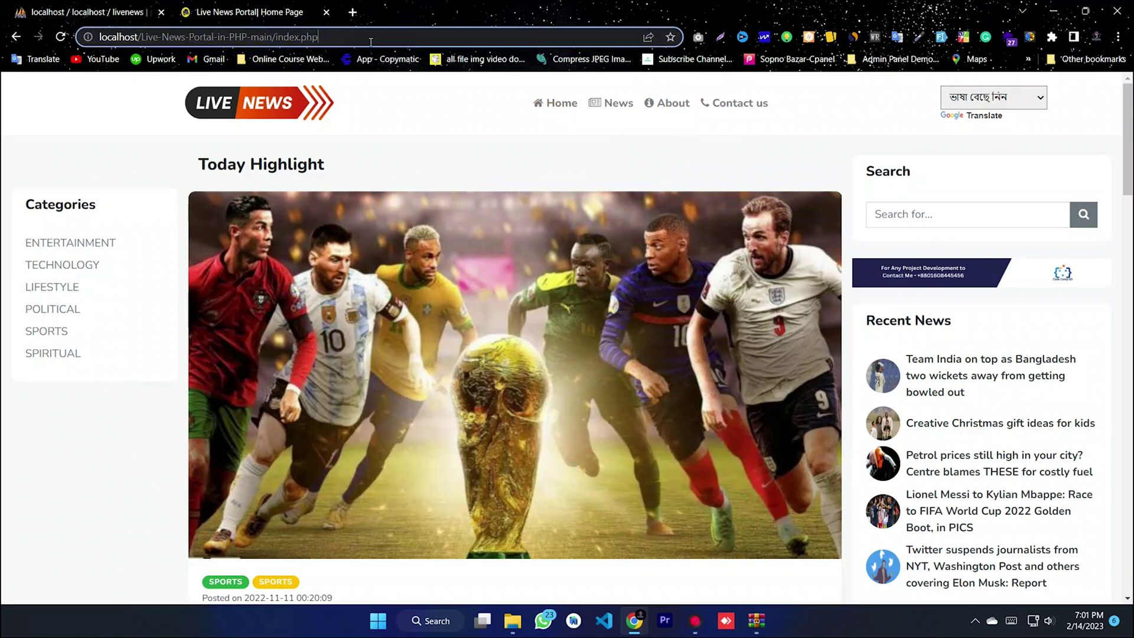
{"action": "left_click", "coordinate": [50, 245]}
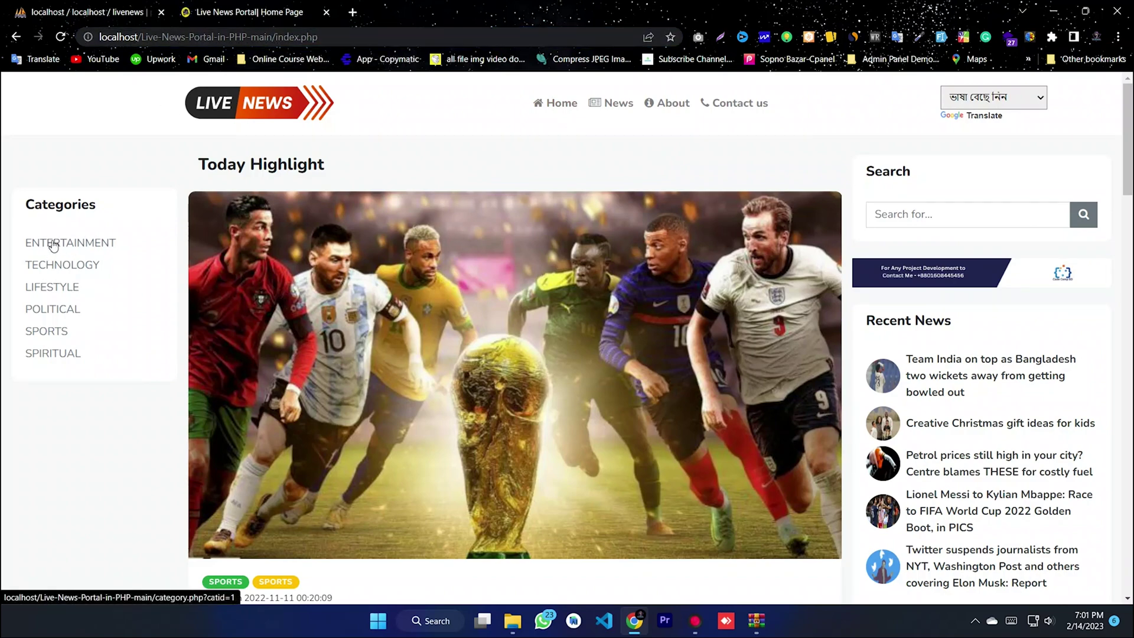
{"action": "left_click", "coordinate": [78, 283]}
{"action": "mouse_move", "coordinate": [1128, 130]}
{"action": "left_mouse_down"}
{"action": "mouse_move", "coordinate": [1129, 213]}
{"action": "mouse_move", "coordinate": [1130, 130]}
{"action": "left_mouse_up"}
- View the LIFESTYLE category news, then the POLITICAL category news
{"action": "left_click", "coordinate": [54, 304]}
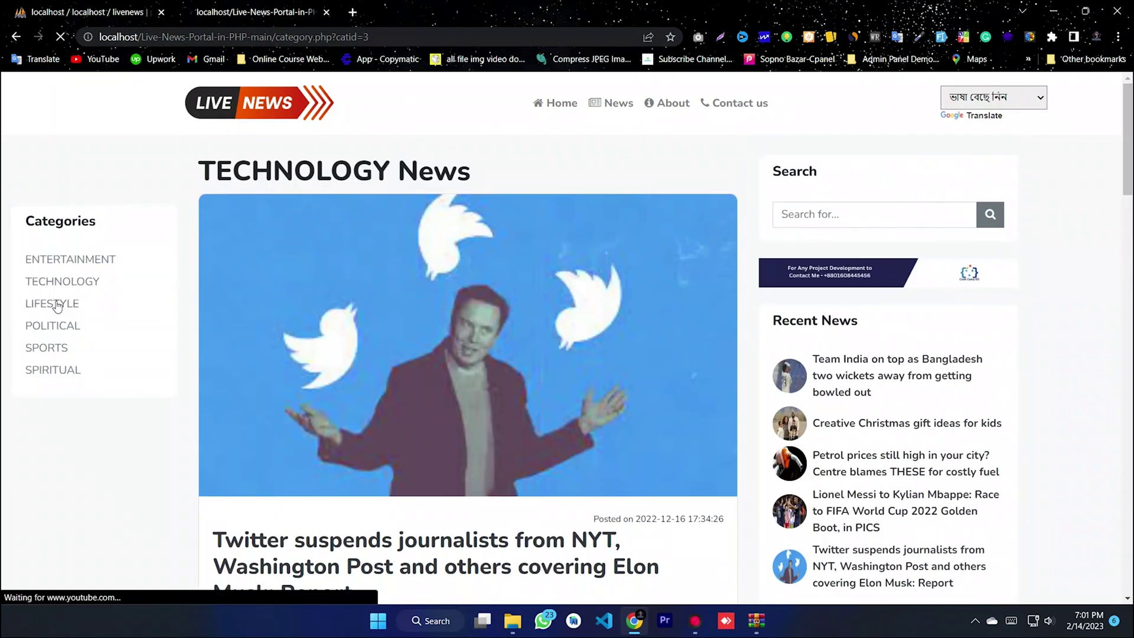
{"action": "mouse_move", "coordinate": [1129, 183]}
{"action": "left_mouse_down"}
{"action": "mouse_move", "coordinate": [1128, 289]}
{"action": "mouse_move", "coordinate": [1130, 172]}
{"action": "left_mouse_up"}
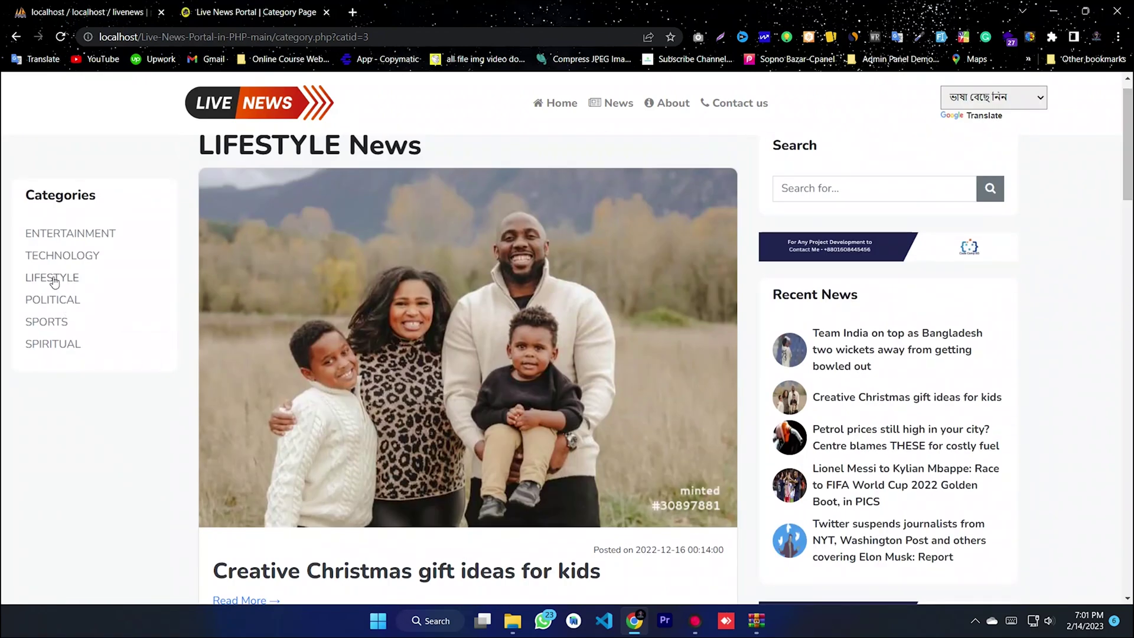
{"action": "left_click", "coordinate": [53, 278]}
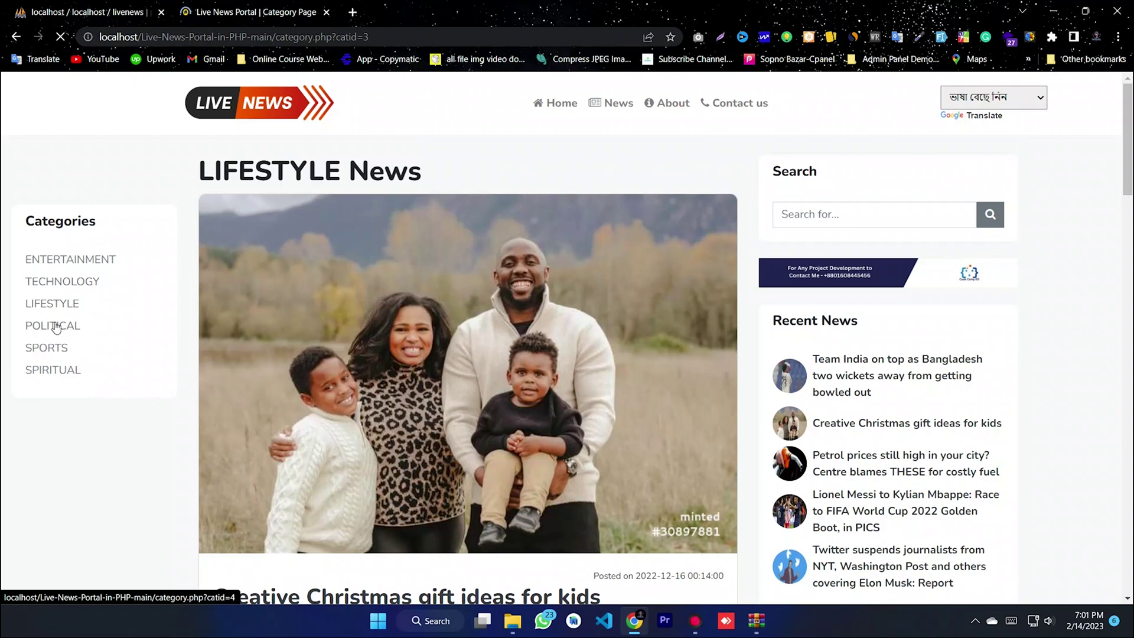
{"action": "left_click", "coordinate": [52, 325]}
{"action": "scroll", "coordinate": [1128, 206], "scroll_direction": "down", "scroll_amount": 1}
{"action": "scroll", "coordinate": [1128, 207], "scroll_direction": "down", "scroll_amount": 6}
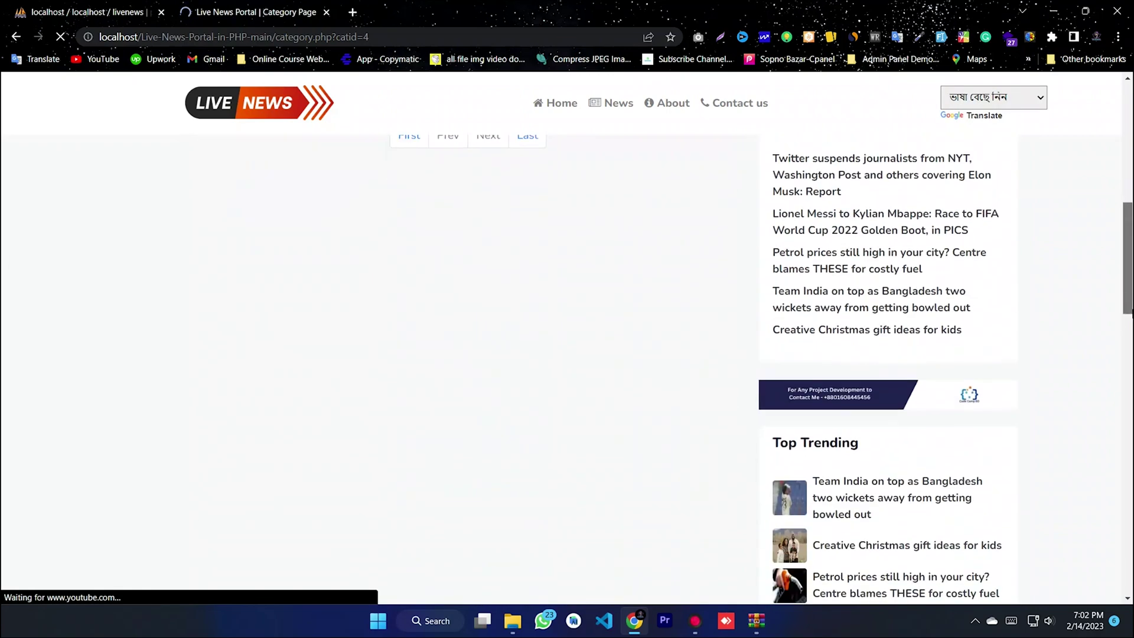
{"action": "scroll", "coordinate": [1092, 200], "scroll_direction": "up", "scroll_amount": 7}
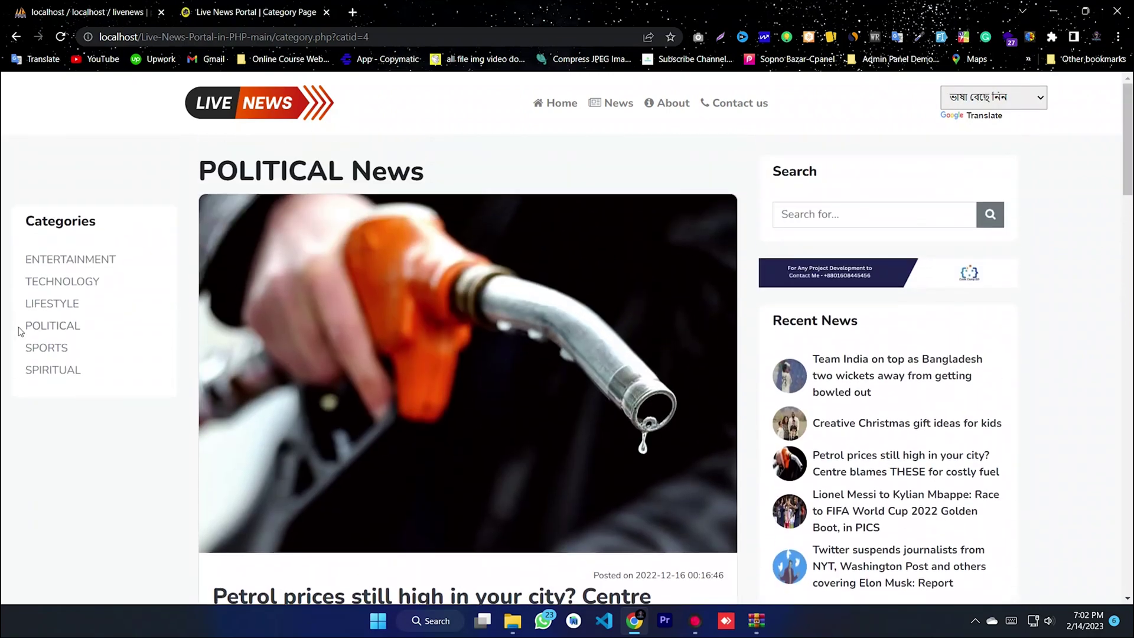
- Open the SPORTS category and scroll through its posts, including the Messi article
{"action": "left_click", "coordinate": [52, 348]}
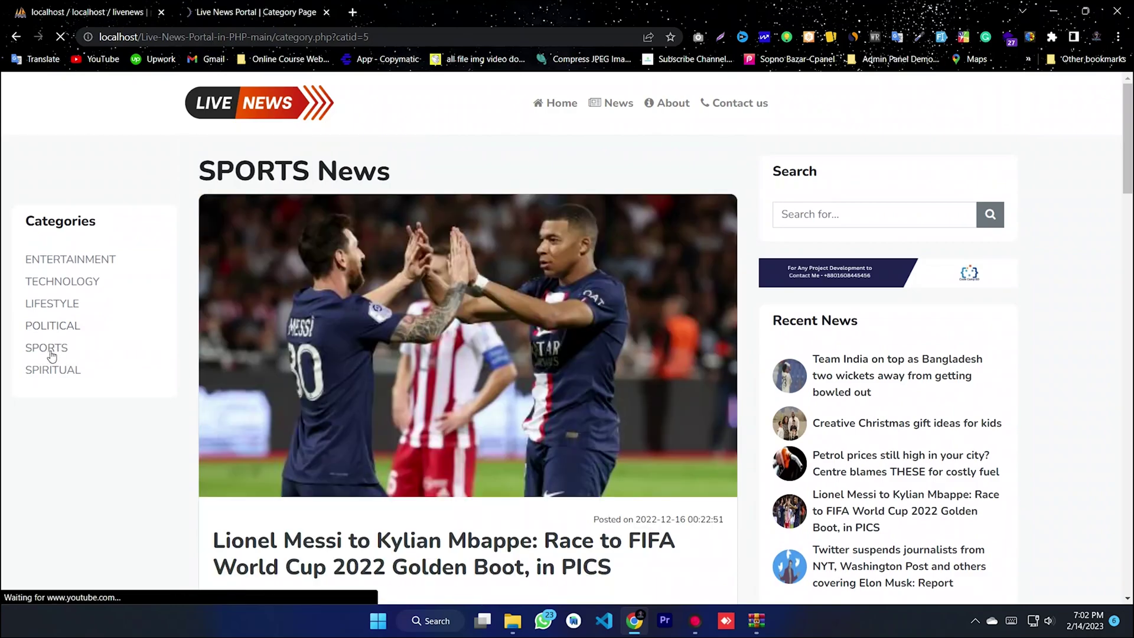
{"action": "scroll", "coordinate": [949, 283], "scroll_direction": "down", "scroll_amount": 6}
{"action": "scroll", "coordinate": [520, 191], "scroll_direction": "down", "scroll_amount": 5}
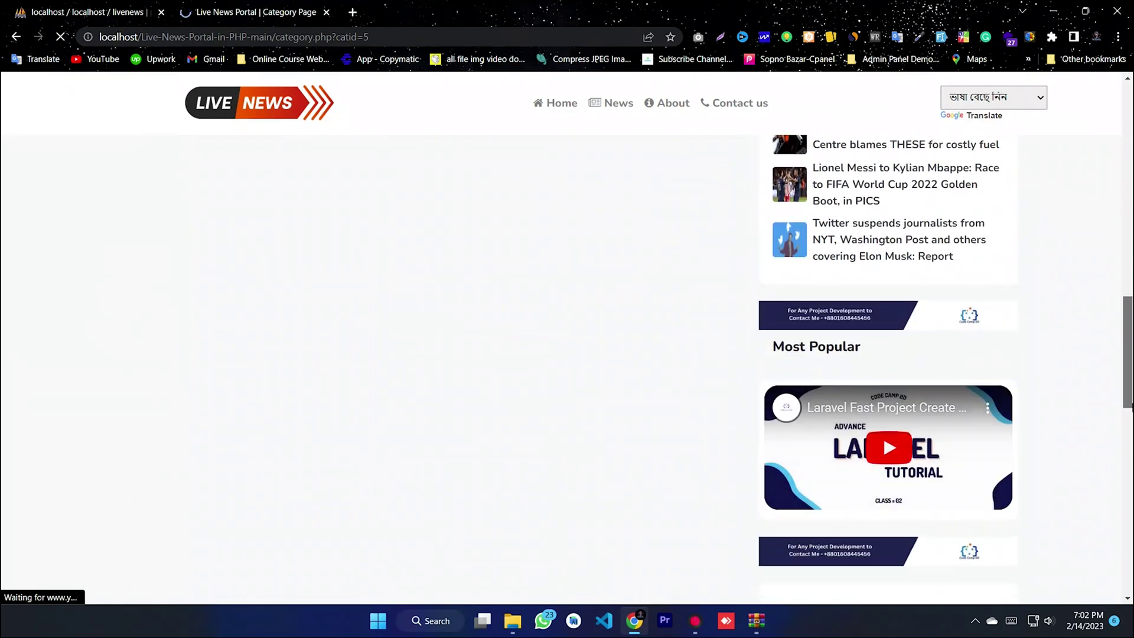
{"action": "scroll", "coordinate": [520, 190], "scroll_direction": "up", "scroll_amount": 8}
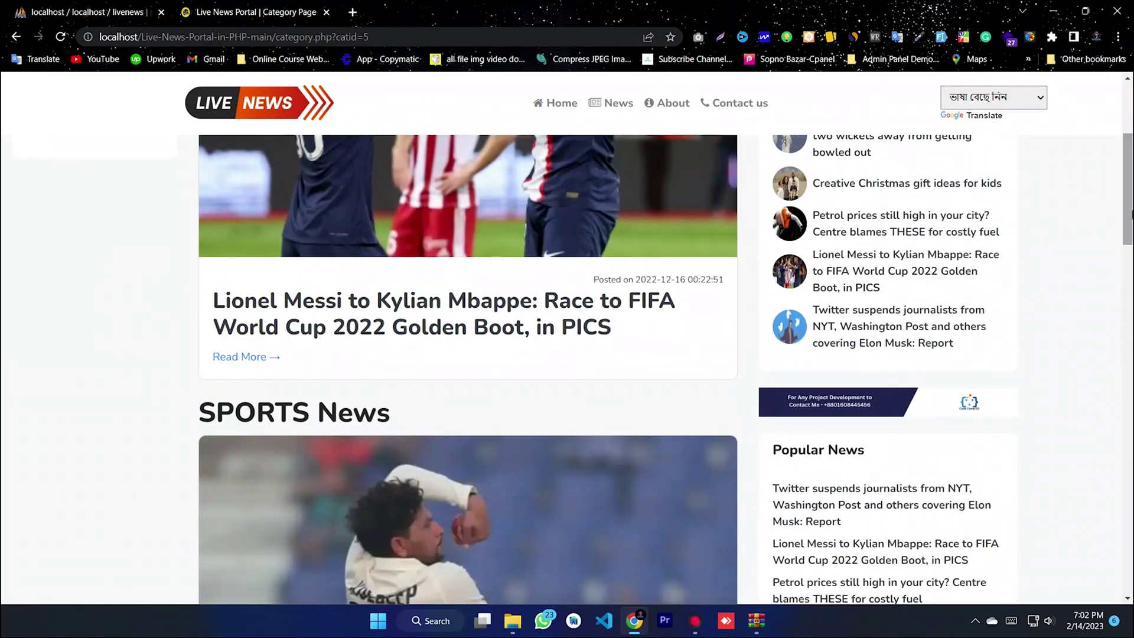
{"action": "scroll", "coordinate": [527, 438], "scroll_direction": "up", "scroll_amount": 3}
- Open the Messi World Cup article, read its comments, and try sharing it on Facebook
{"action": "left_click", "coordinate": [466, 499]}
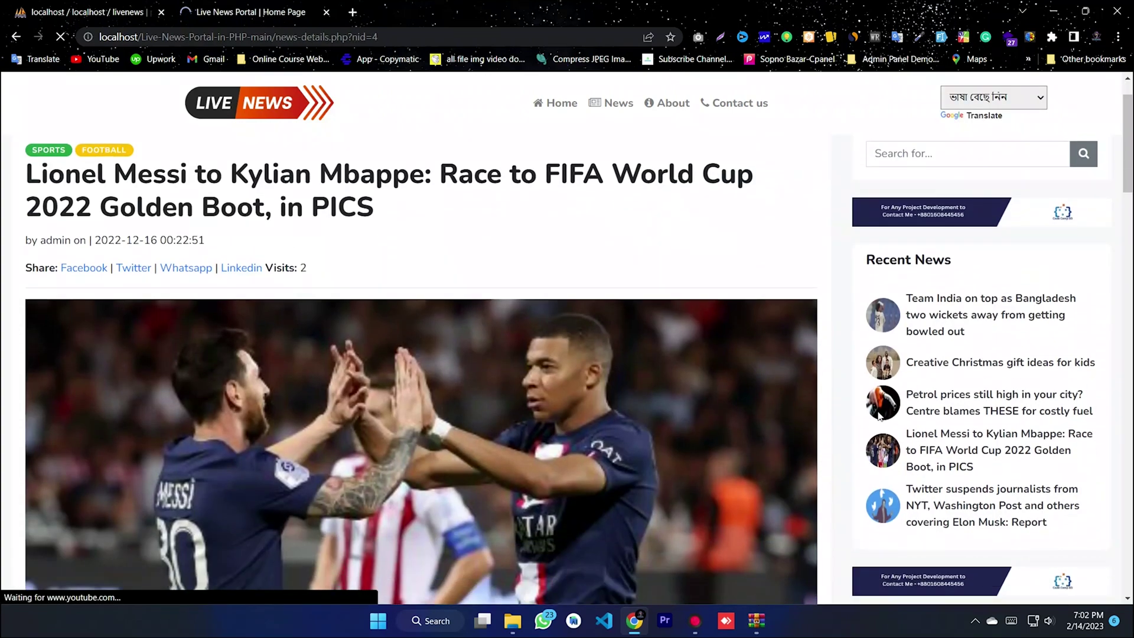
{"action": "scroll", "coordinate": [467, 499], "scroll_direction": "down", "scroll_amount": 8}
{"action": "left_click_drag", "start_coordinate": [1132, 248], "coordinate": [1131, 520]}
{"action": "scroll", "coordinate": [805, 491], "scroll_direction": "up", "scroll_amount": 2}
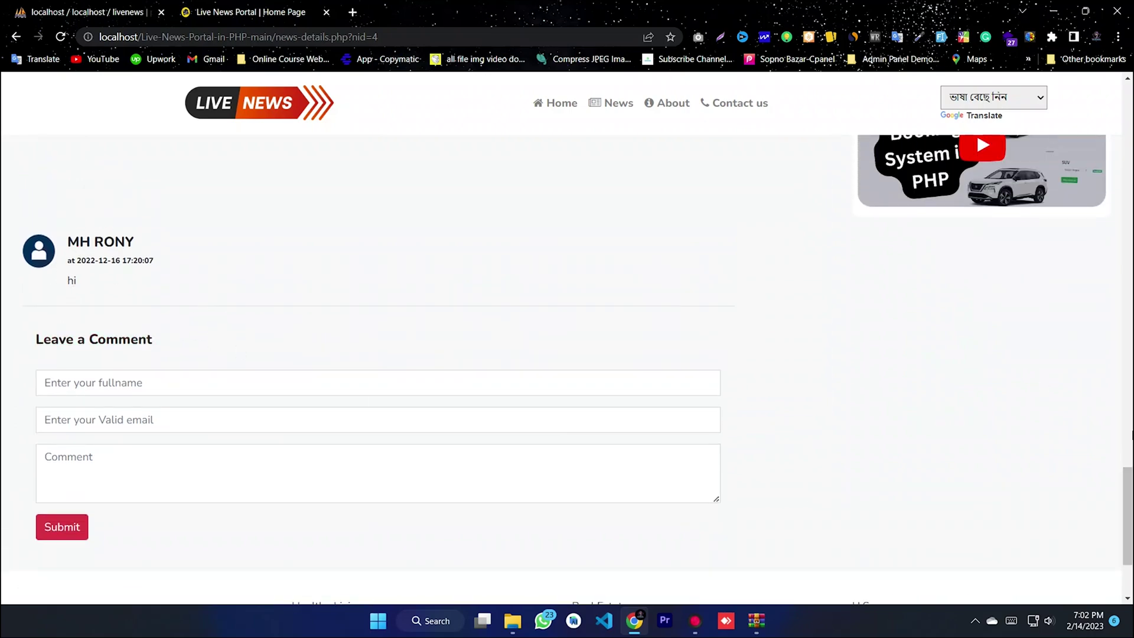
{"action": "left_click_drag", "start_coordinate": [1128, 528], "coordinate": [1090, 78]}
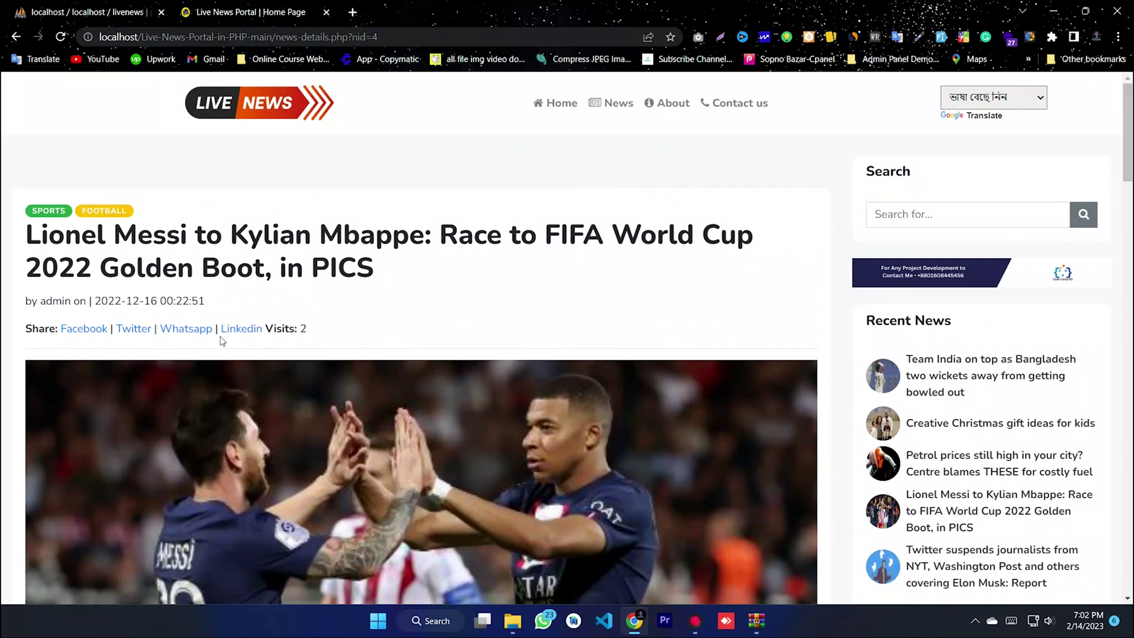
{"action": "left_click", "coordinate": [79, 330]}
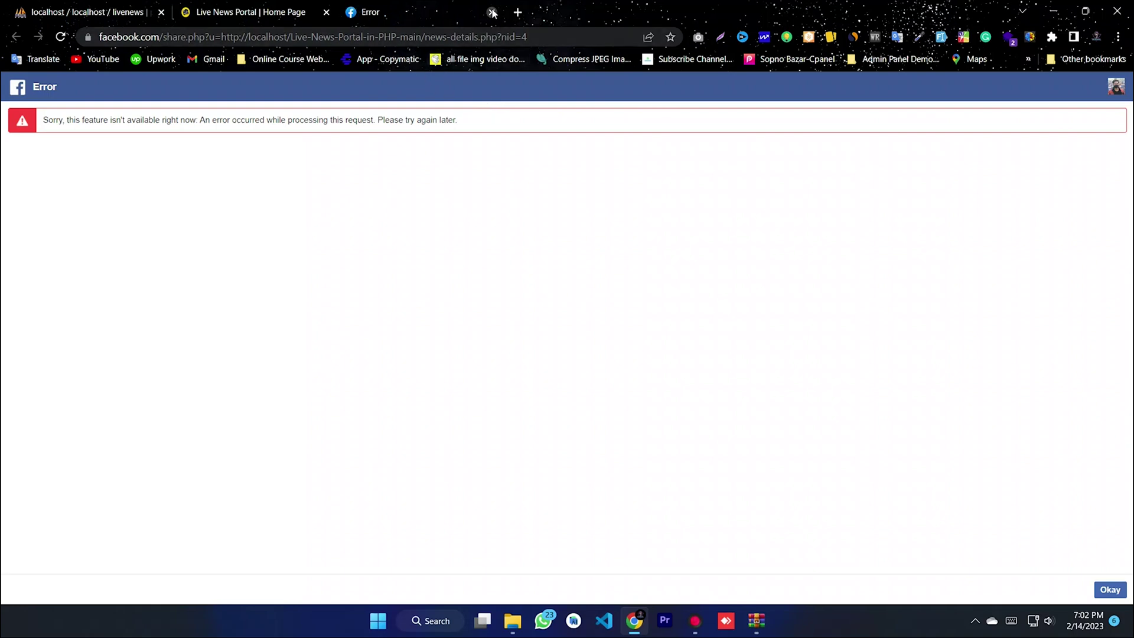
{"action": "left_click", "coordinate": [493, 12]}
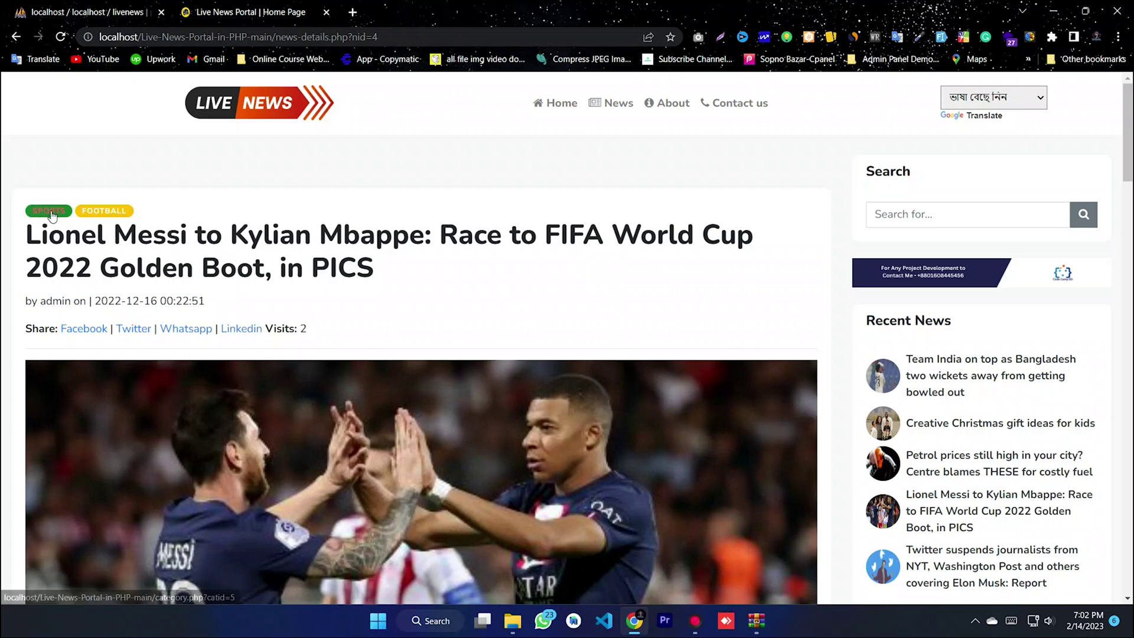
- Go back to the index.php home page and select index.php in the address bar
{"action": "left_click", "coordinate": [548, 105]}
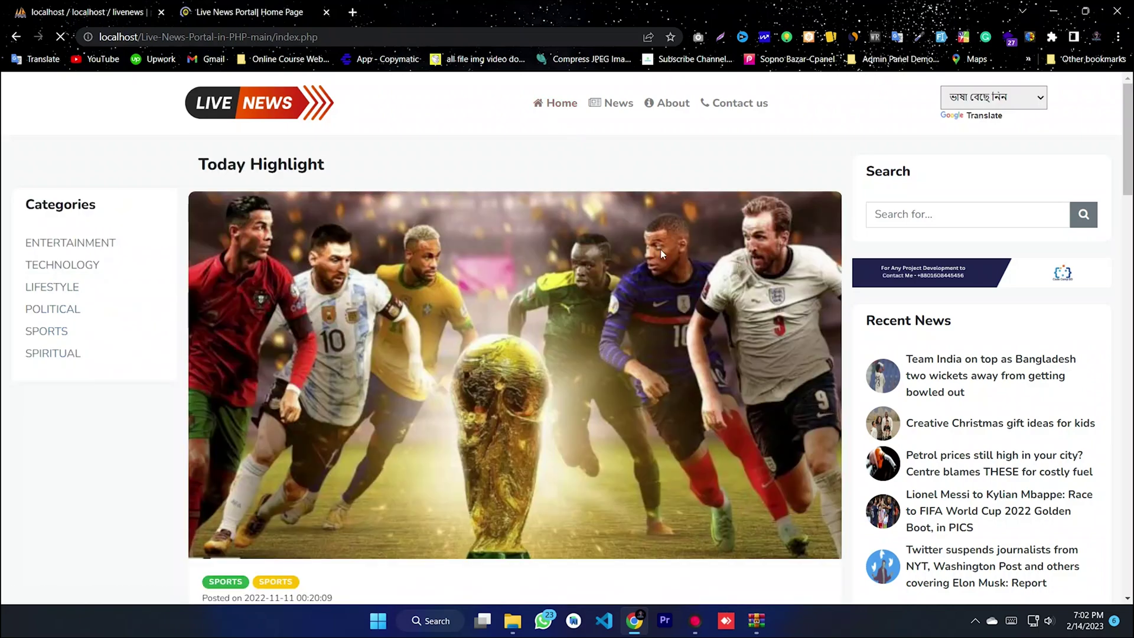
{"action": "scroll", "coordinate": [957, 336], "scroll_direction": "down", "scroll_amount": 4}
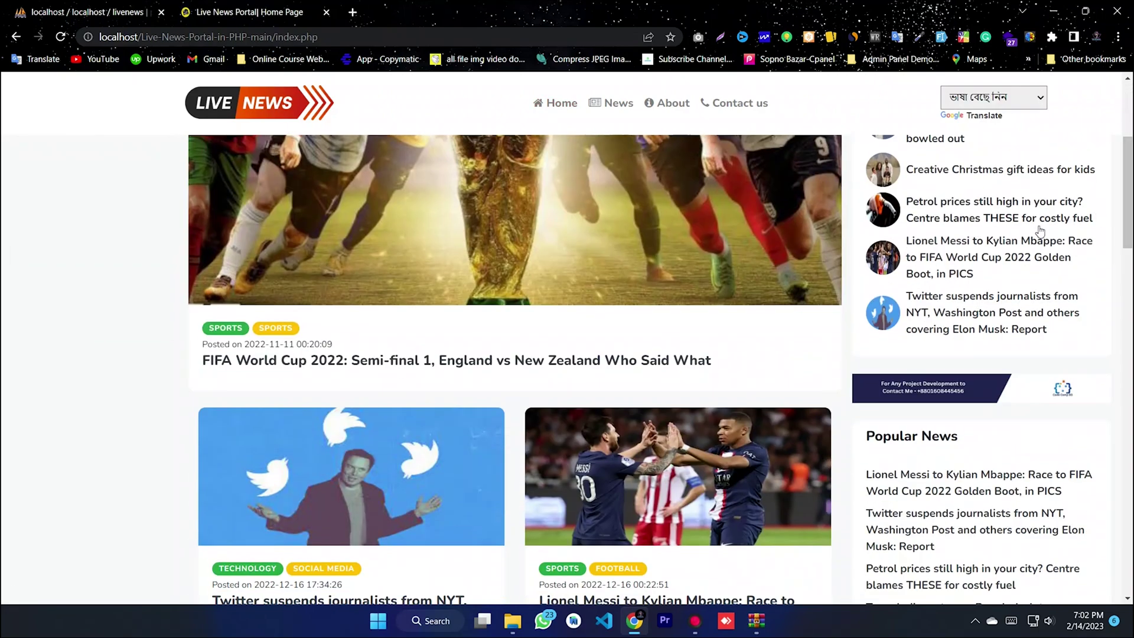
{"action": "left_click_drag", "start_coordinate": [1128, 230], "coordinate": [1129, 564]}
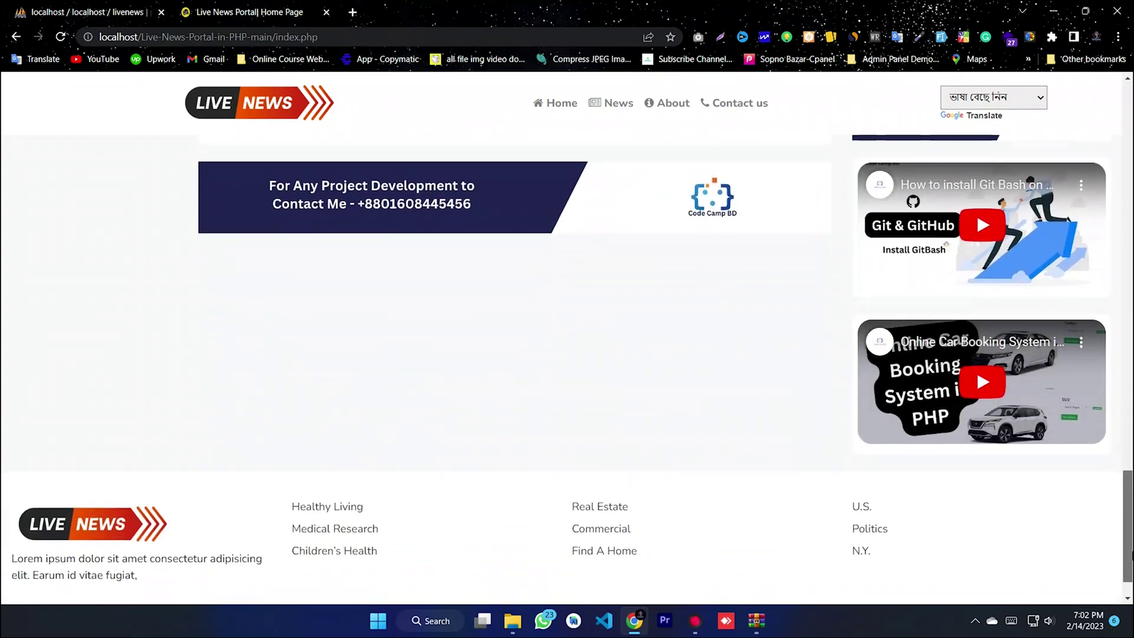
{"action": "left_click_drag", "start_coordinate": [1122, 468], "coordinate": [1127, 136]}
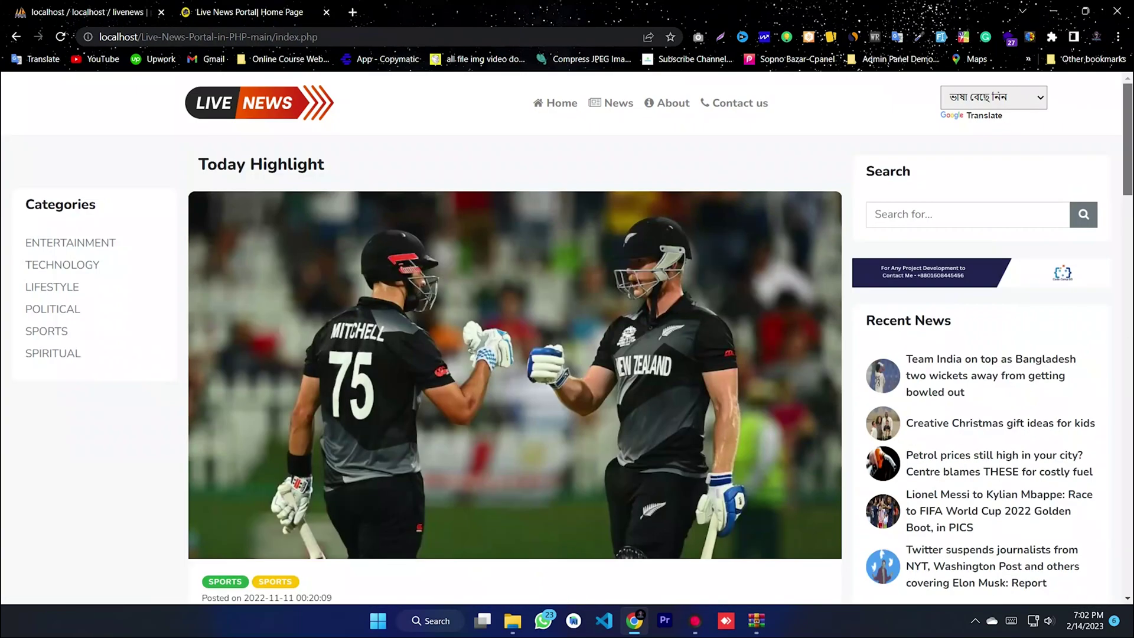
{"action": "left_click", "coordinate": [399, 37]}
{"action": "left_click_drag", "start_coordinate": [318, 37], "coordinate": [271, 37]}
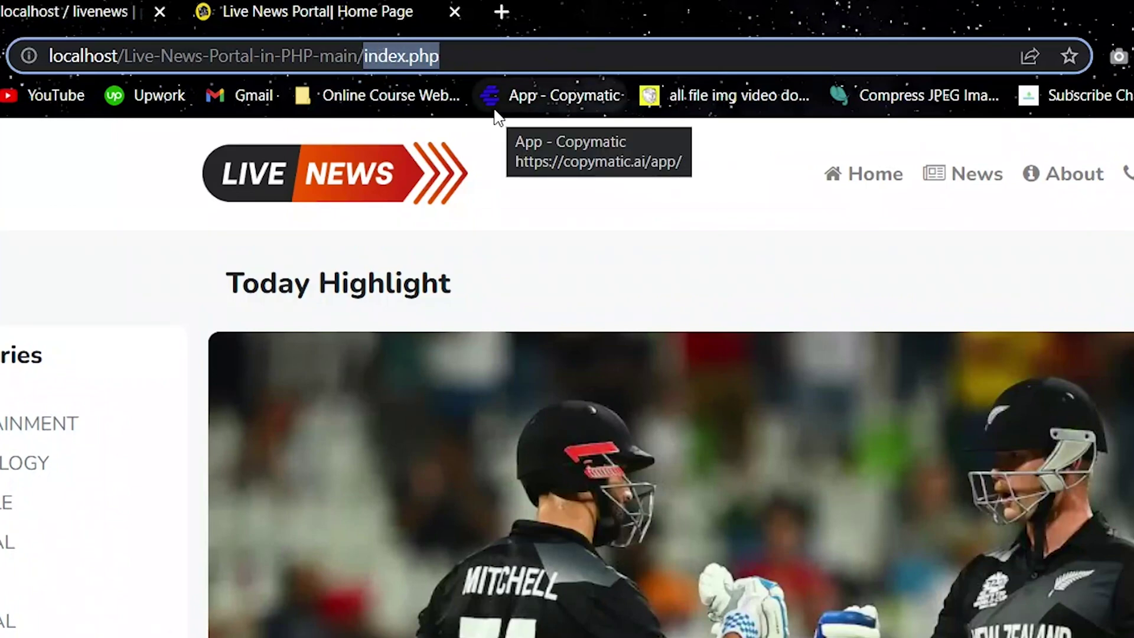
- Replace index.php with admin in the address and load the admin panel
{"action": "key", "text": "BackSpace"}
{"action": "type", "text": "admin"}
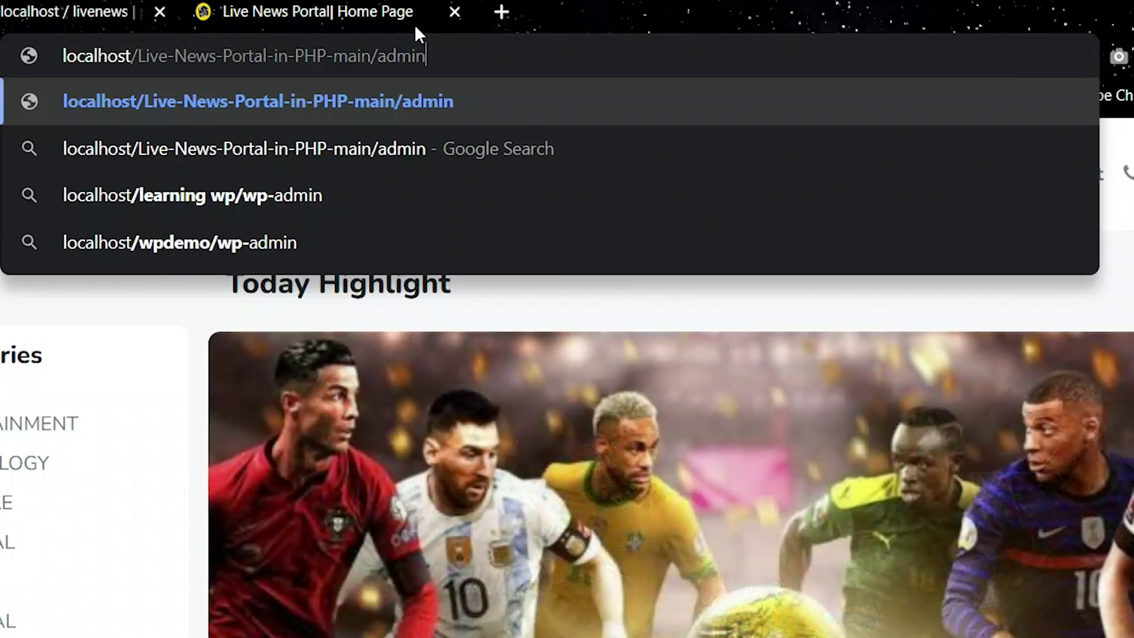
{"action": "left_click_drag", "start_coordinate": [425, 55], "coordinate": [247, 55]}
{"action": "left_click", "coordinate": [445, 52]}
{"action": "left_click_drag", "start_coordinate": [514, 55], "coordinate": [89, 60]}
{"action": "left_click", "coordinate": [488, 56]}
{"action": "left_click_drag", "start_coordinate": [488, 55], "coordinate": [376, 58]}
{"action": "left_click", "coordinate": [489, 55]}
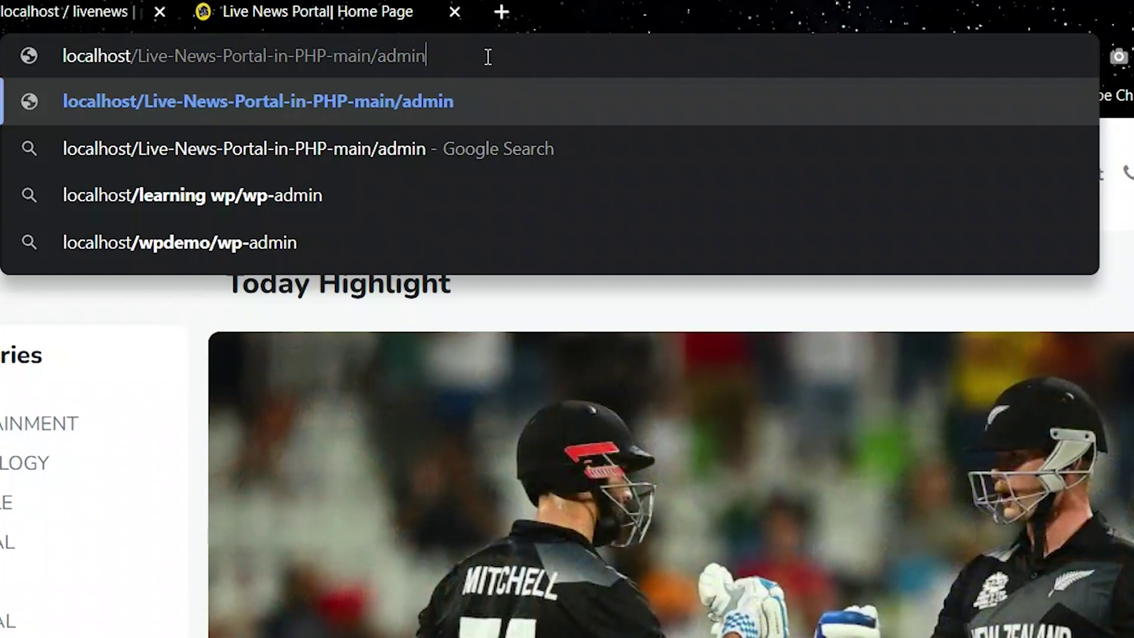
{"action": "key", "text": "Return"}
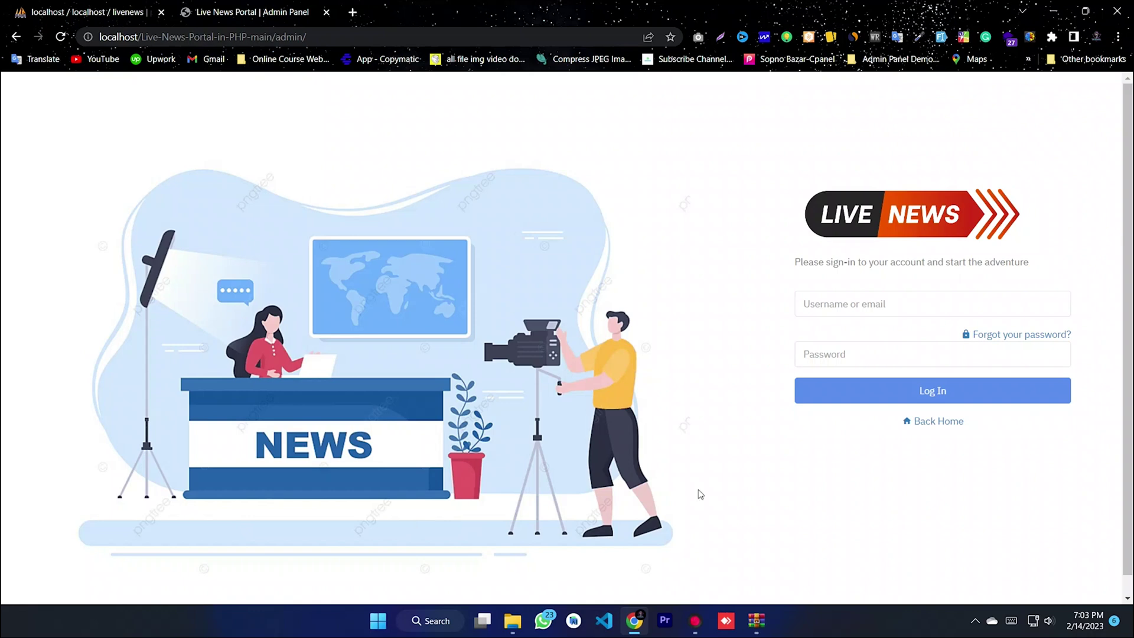
- Enter the admin username and password and log in
{"action": "left_click", "coordinate": [827, 307]}
{"action": "type", "text": "admin"}
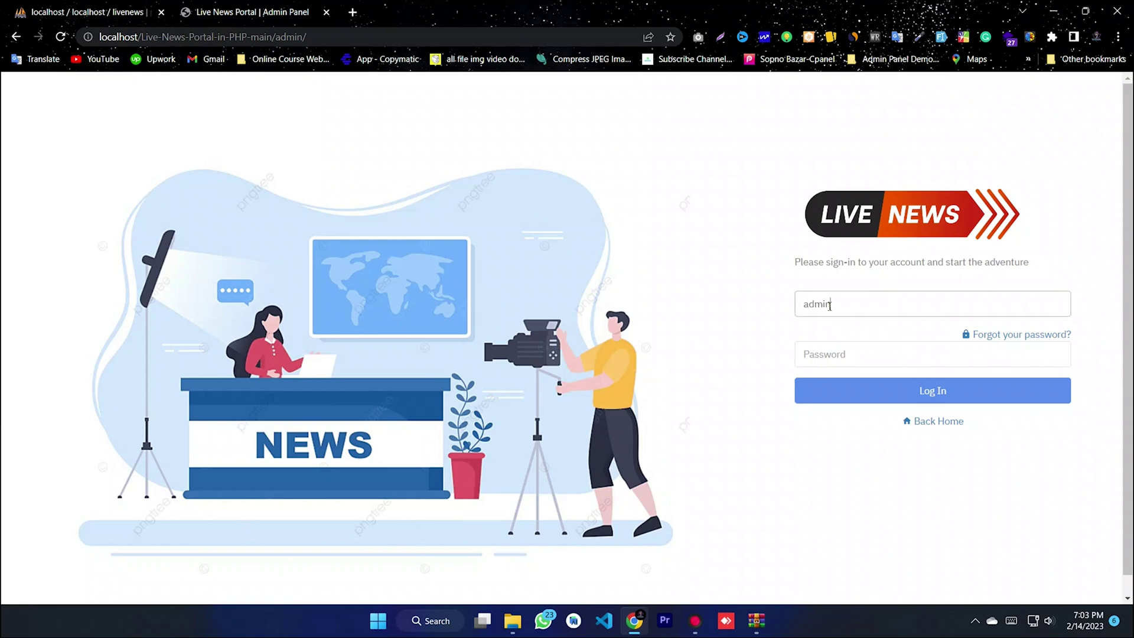
{"action": "left_click", "coordinate": [844, 348]}
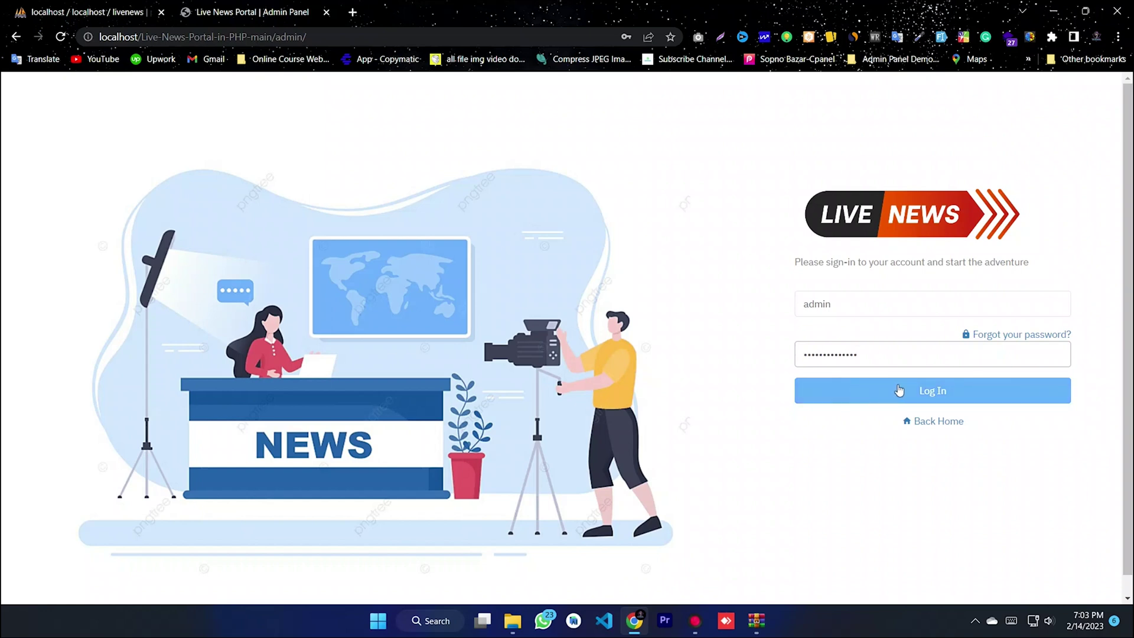
{"action": "left_click", "coordinate": [919, 394]}
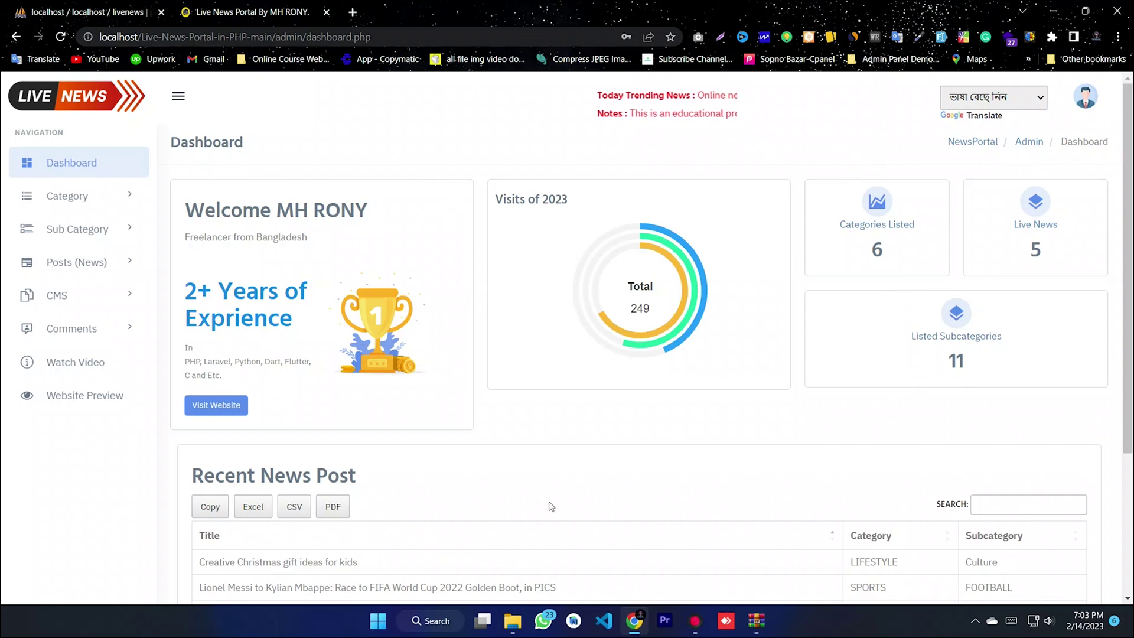
- Look over the dashboard's Visits of 2023 chart and welcome text
{"action": "left_click_drag", "start_coordinate": [1128, 241], "coordinate": [1129, 278]}
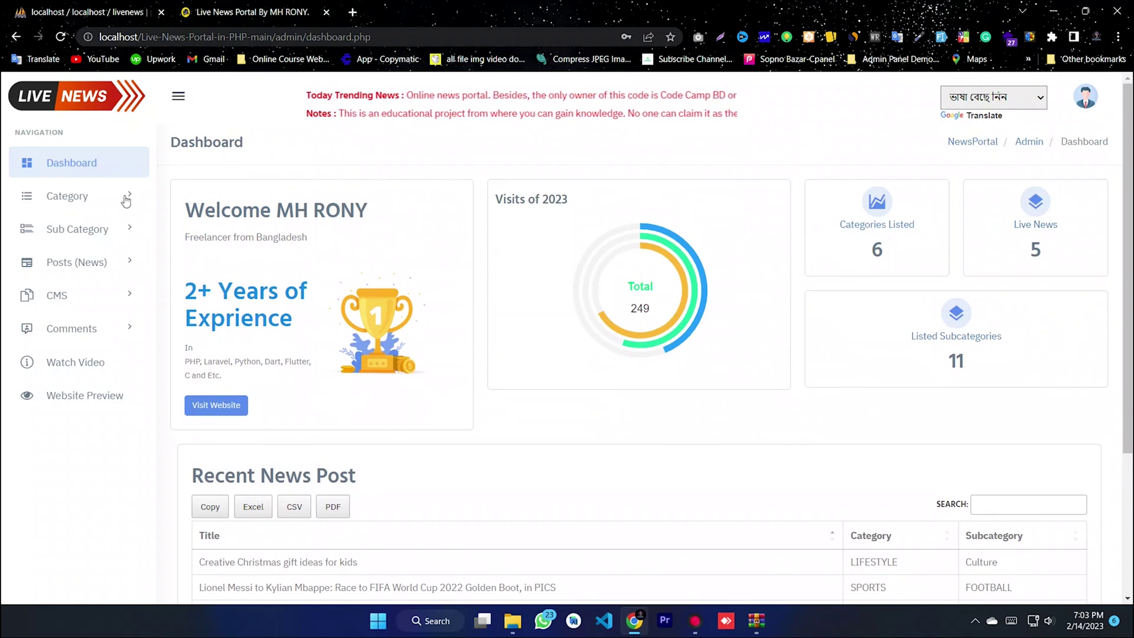
{"action": "triple_click", "coordinate": [547, 199]}
{"action": "left_click", "coordinate": [652, 293]}
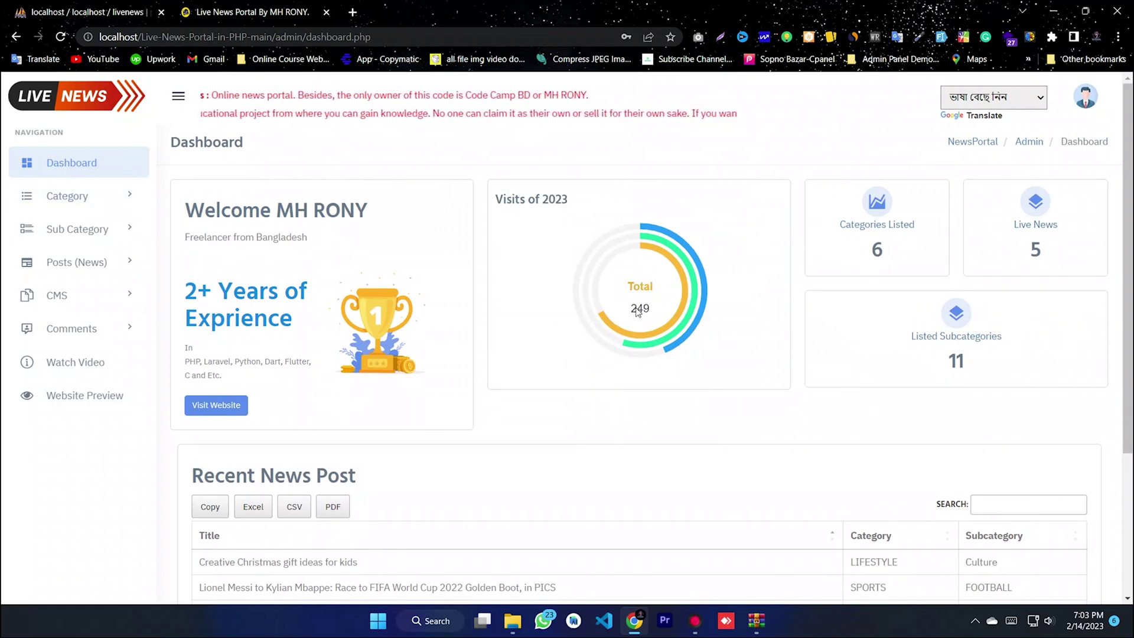
{"action": "mouse_move", "coordinate": [688, 315]}
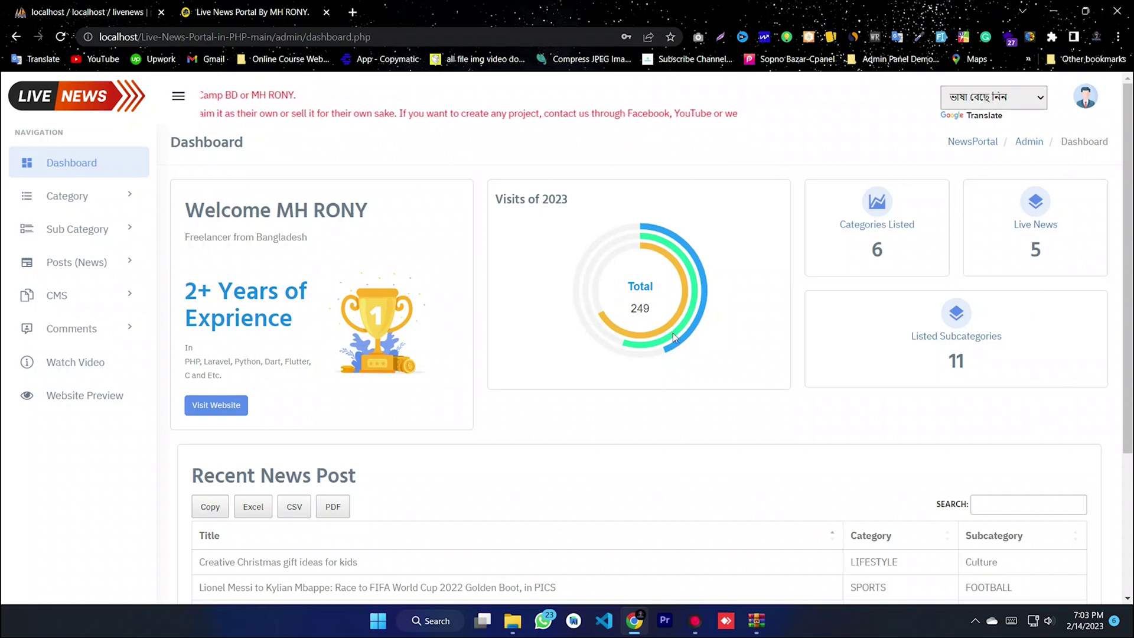
{"action": "mouse_move", "coordinate": [678, 338]}
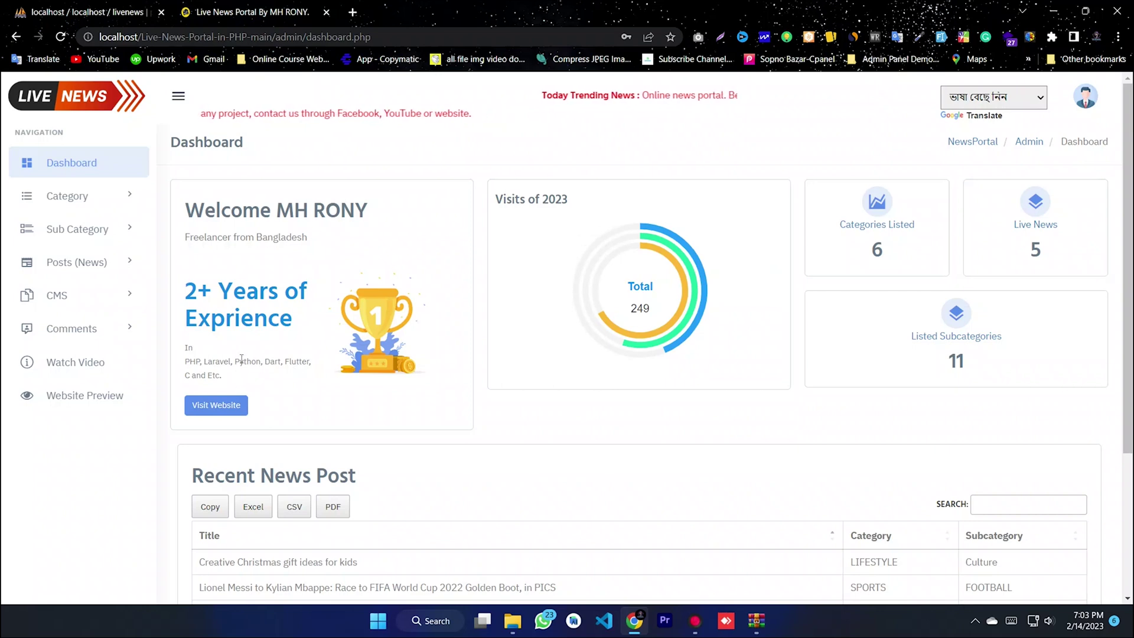
{"action": "left_click_drag", "start_coordinate": [196, 358], "coordinate": [175, 289]}
{"action": "left_click_drag", "start_coordinate": [367, 211], "coordinate": [307, 237]}
{"action": "left_click", "coordinate": [331, 254]}
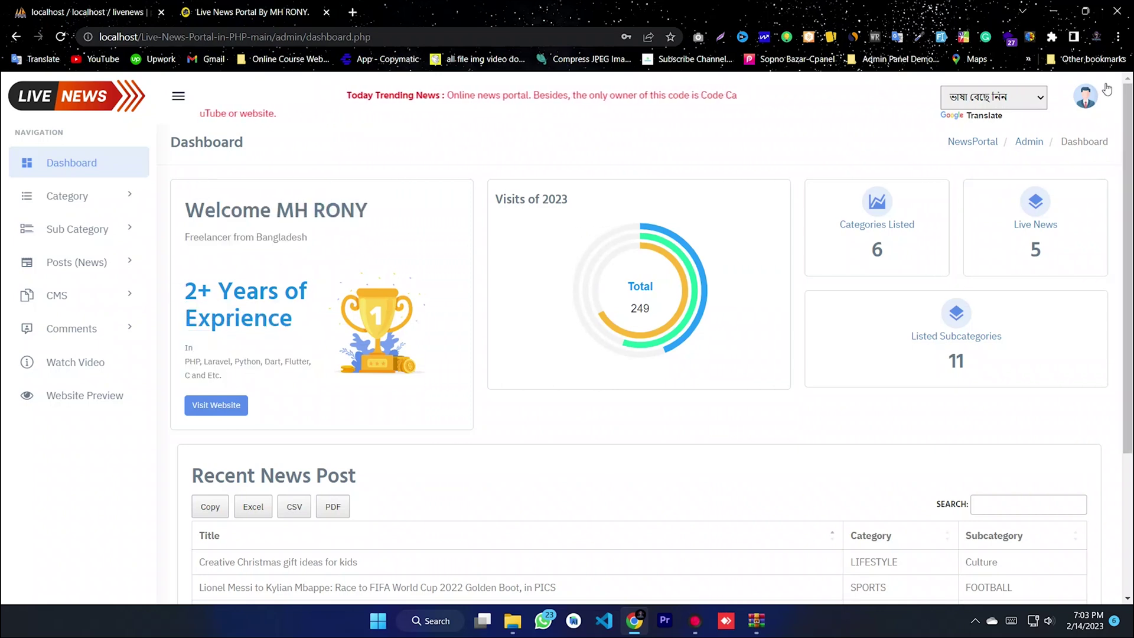
- Check the admin account menu, then expand the Category options in the sidebar
{"action": "left_click", "coordinate": [1095, 98]}
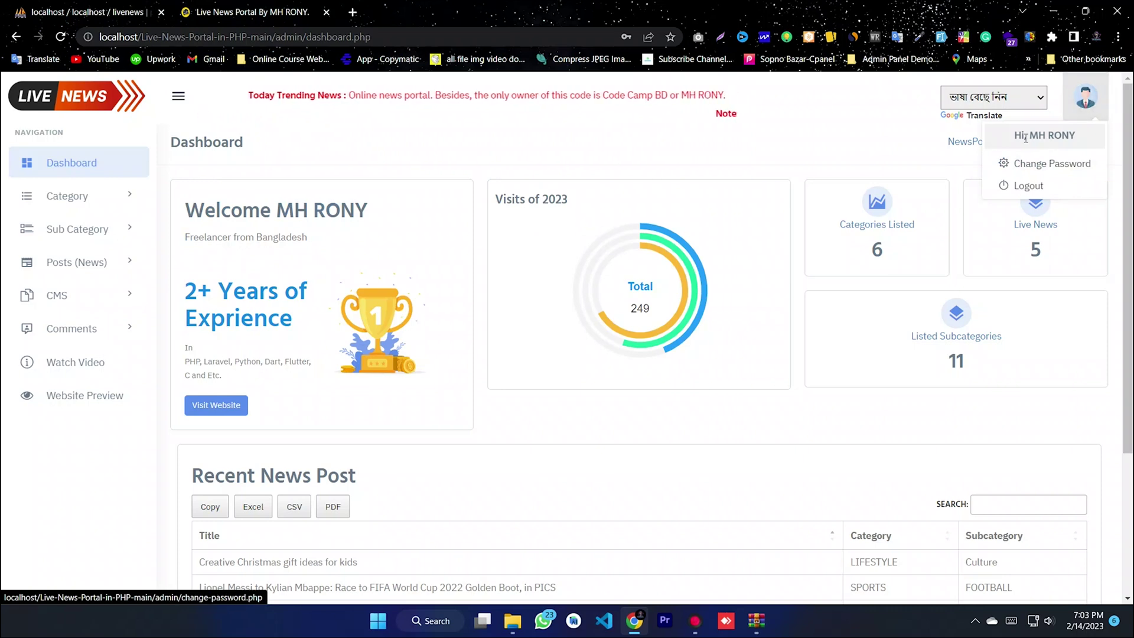
{"action": "left_click", "coordinate": [808, 116]}
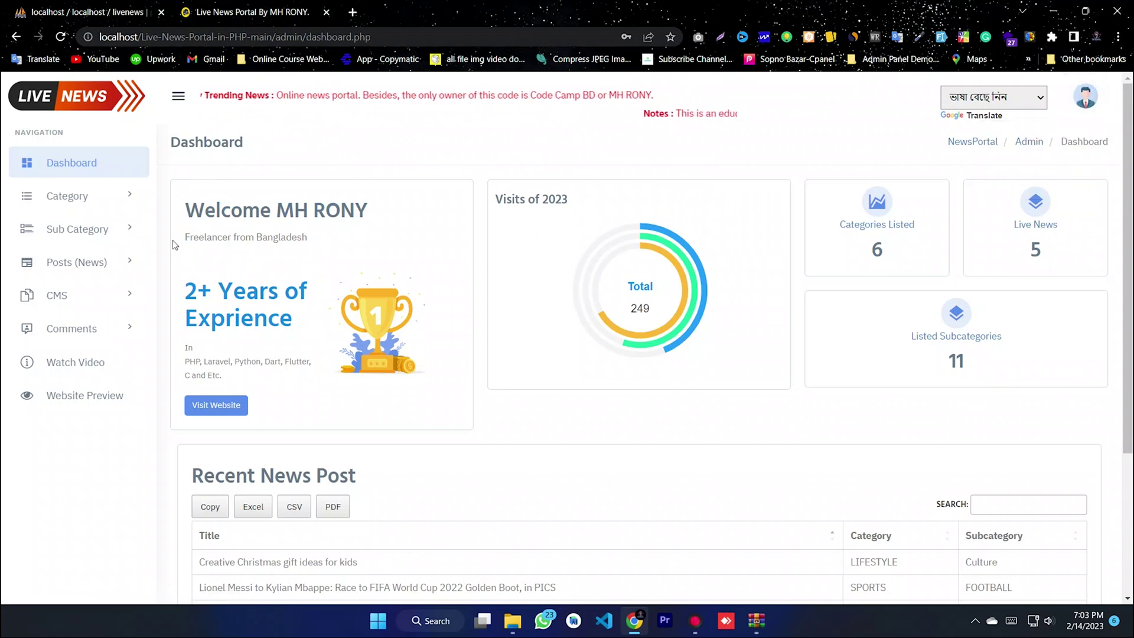
{"action": "left_click", "coordinate": [93, 196]}
{"action": "scroll", "coordinate": [922, 325], "scroll_direction": "down", "scroll_amount": 2}
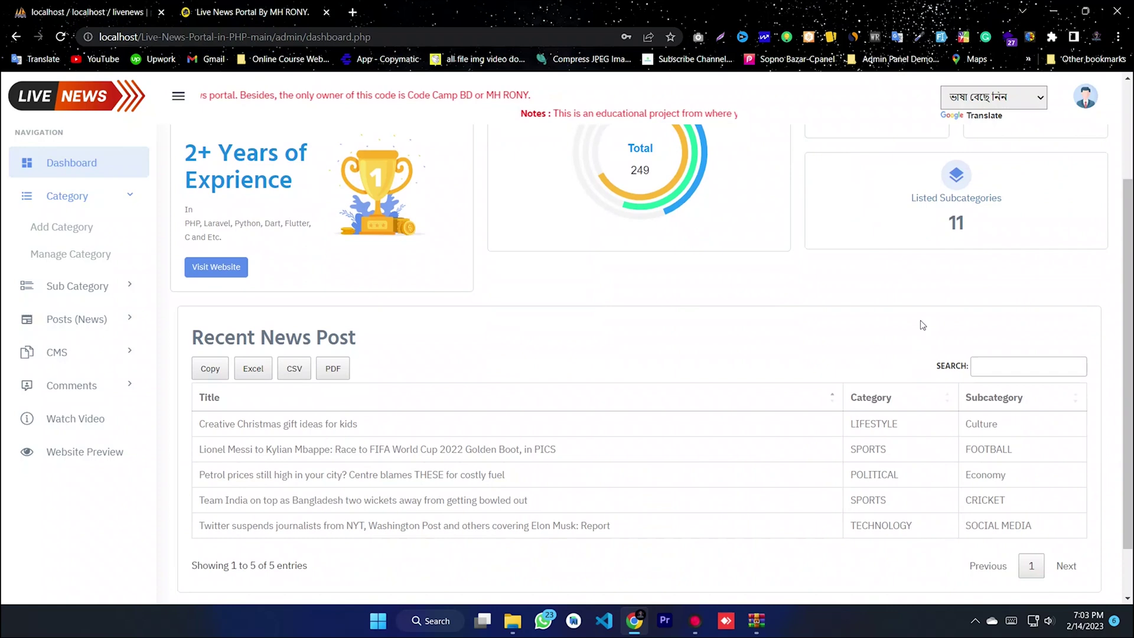
{"action": "scroll", "coordinate": [923, 325], "scroll_direction": "down", "scroll_amount": 1}
- Review the Recent News Post entries, like the LIFESTYLE post Creative Christmas gift ideas
{"action": "double_click", "coordinate": [821, 362]}
{"action": "left_click_drag", "start_coordinate": [352, 360], "coordinate": [205, 361]}
{"action": "left_click", "coordinate": [548, 371]}
{"action": "left_click_drag", "start_coordinate": [1017, 365], "coordinate": [862, 338]}
{"action": "left_click", "coordinate": [1057, 435]}
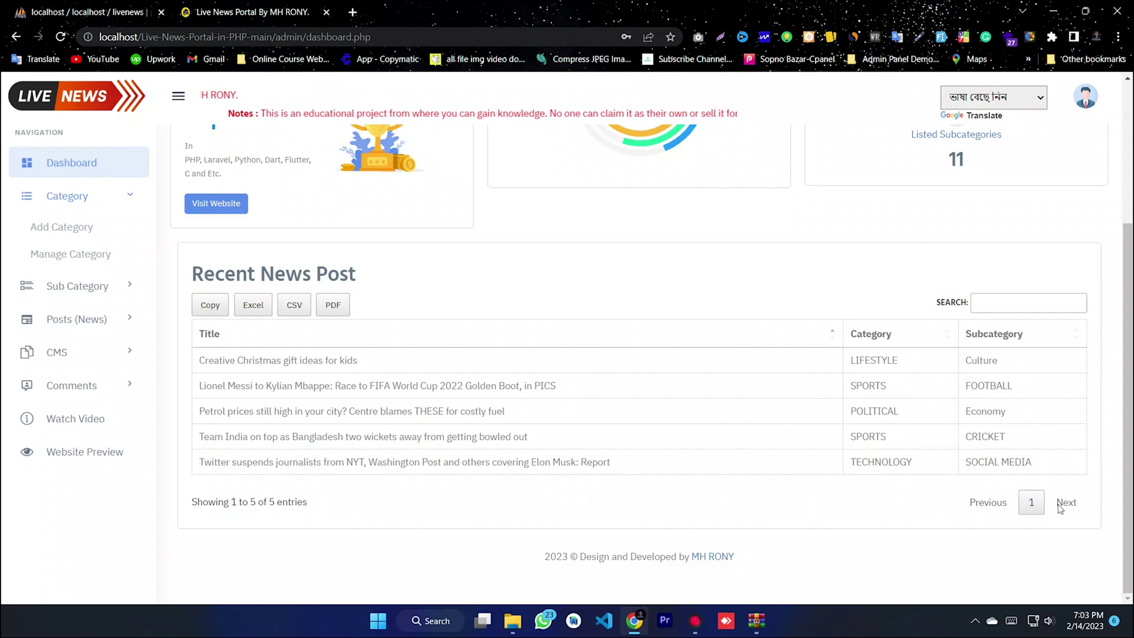
- Filter Recent News Posts by 'cr', then clear the search to show all 5 posts
{"action": "left_click", "coordinate": [1011, 312]}
{"action": "type", "text": "c"}
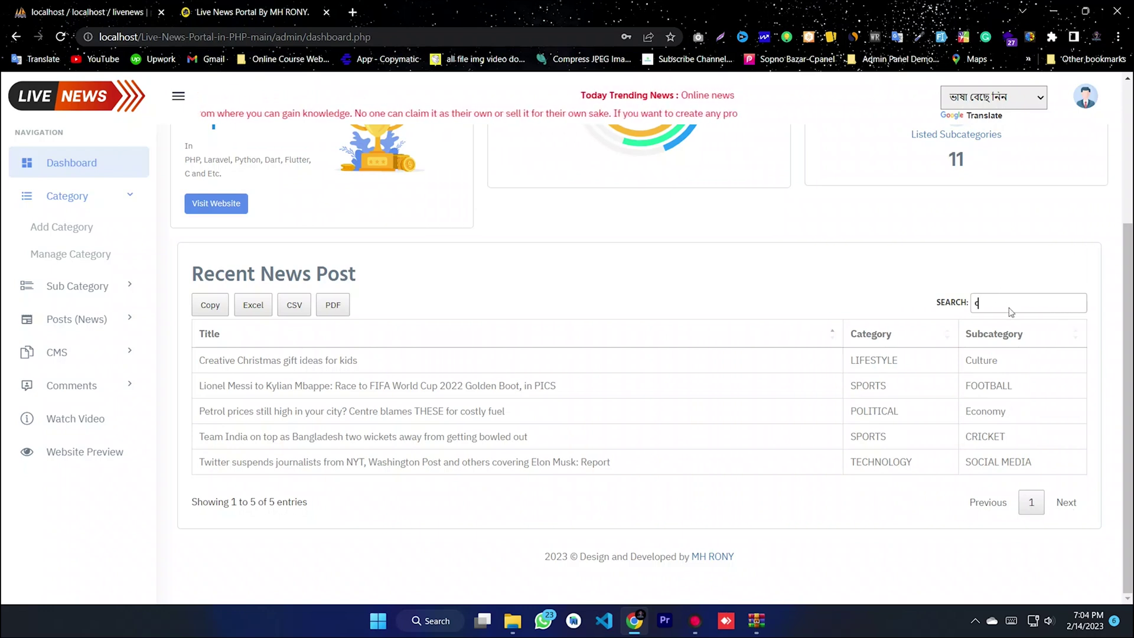
{"action": "type", "text": "r"}
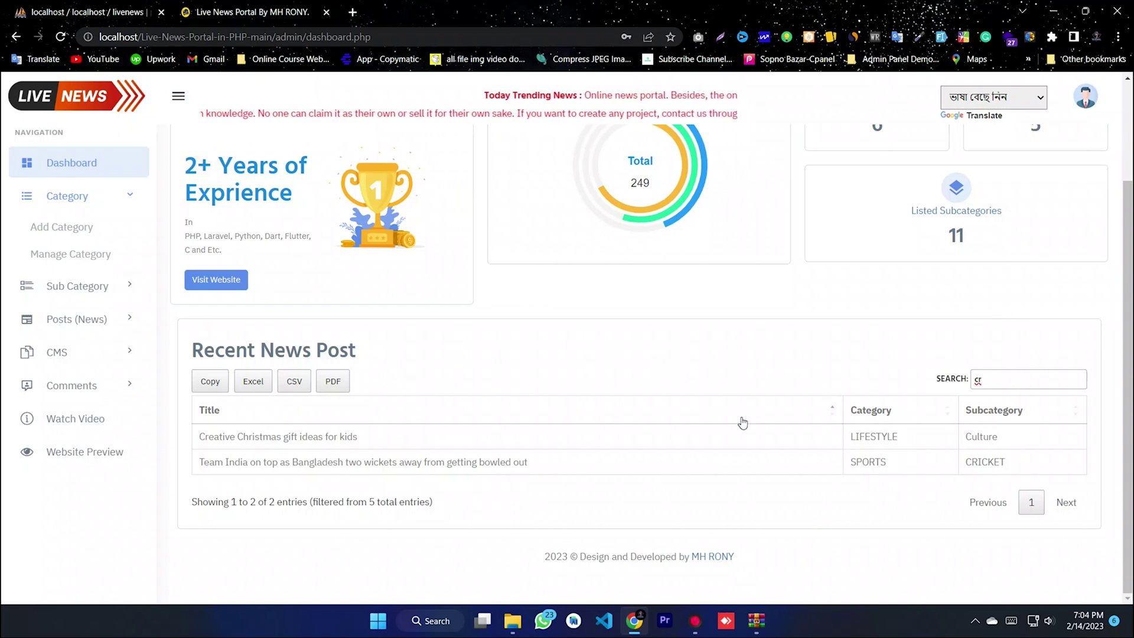
{"action": "double_click", "coordinate": [524, 421]}
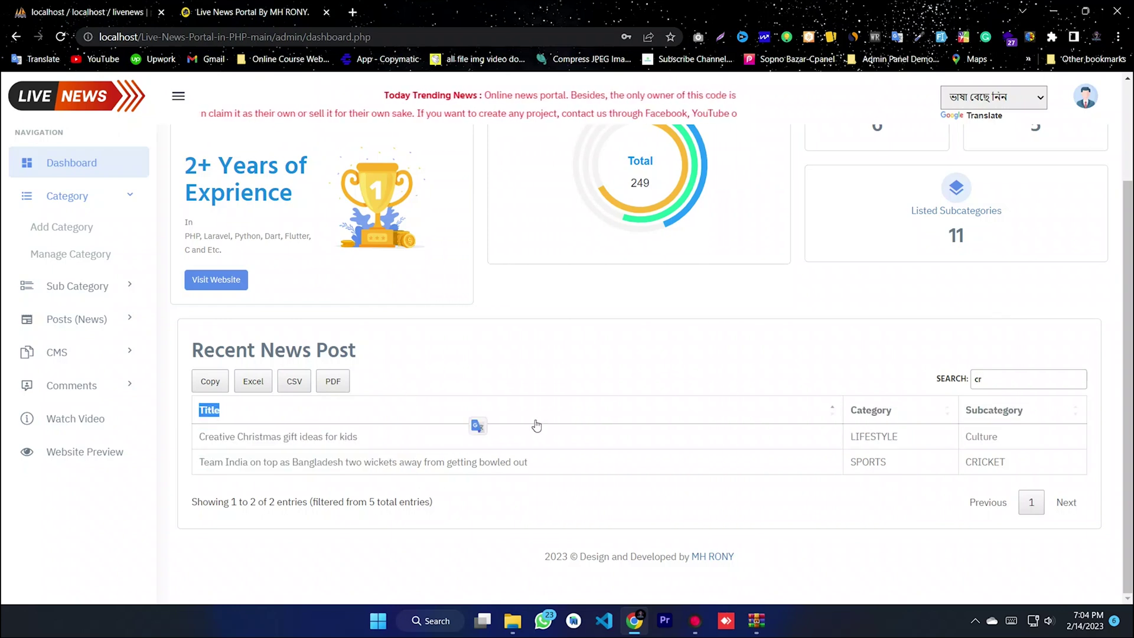
{"action": "left_click_drag", "start_coordinate": [1001, 379], "coordinate": [917, 382]}
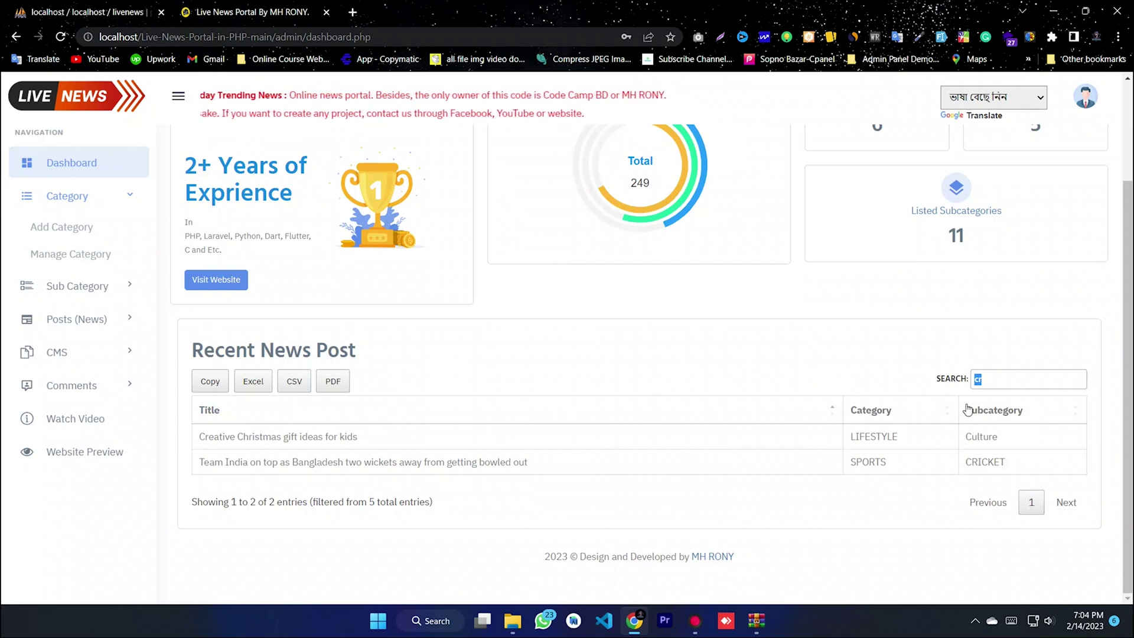
{"action": "key", "text": "BackSpace"}
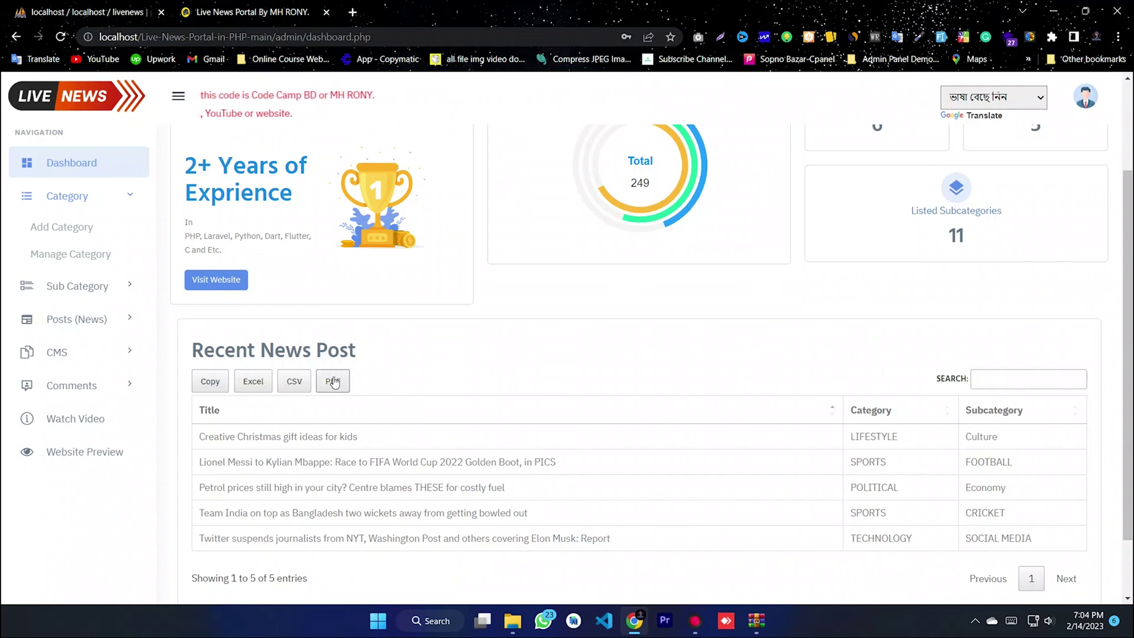
- Add a category named 'abc' with description 'abc' and submit it
{"action": "left_click", "coordinate": [78, 228]}
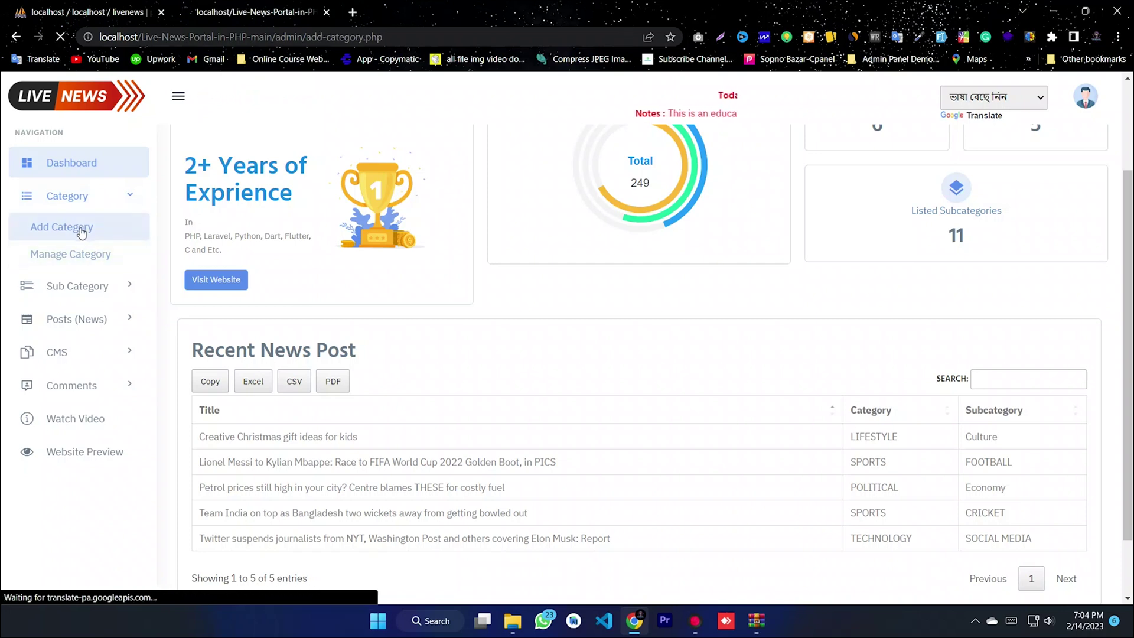
{"action": "left_click", "coordinate": [302, 269]}
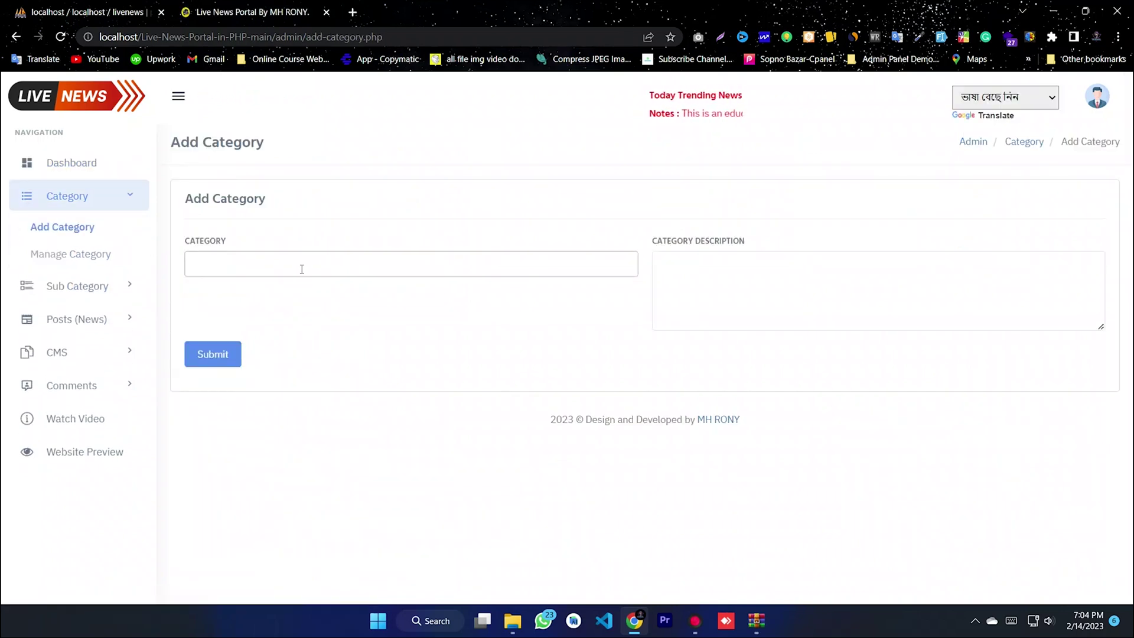
{"action": "type", "text": "abc"}
{"action": "left_click", "coordinate": [773, 275]}
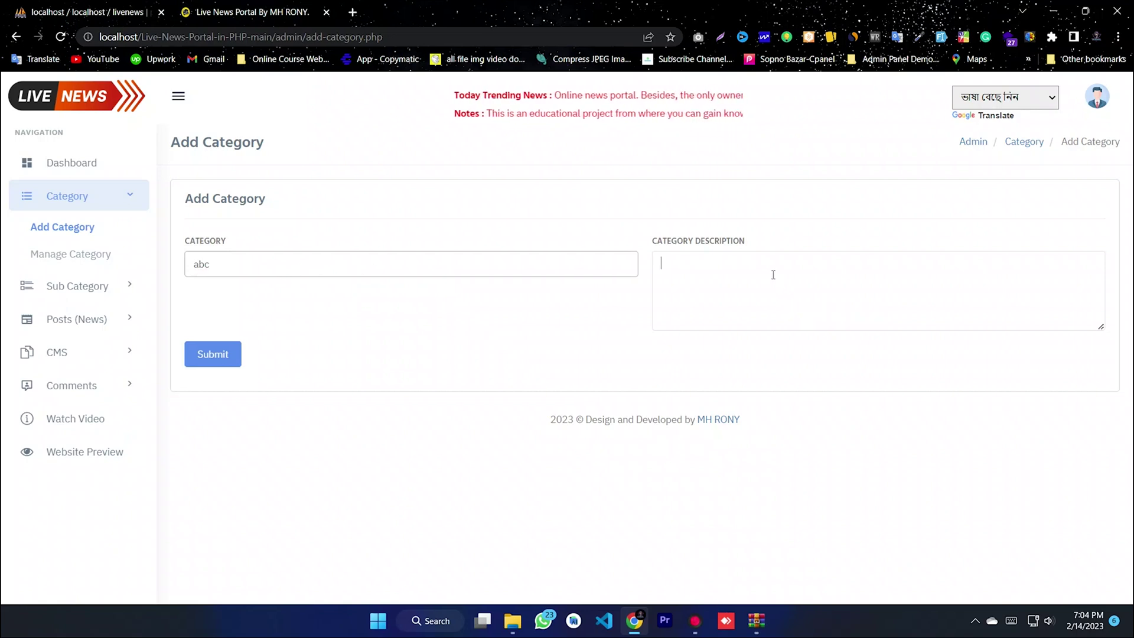
{"action": "type", "text": "abc"}
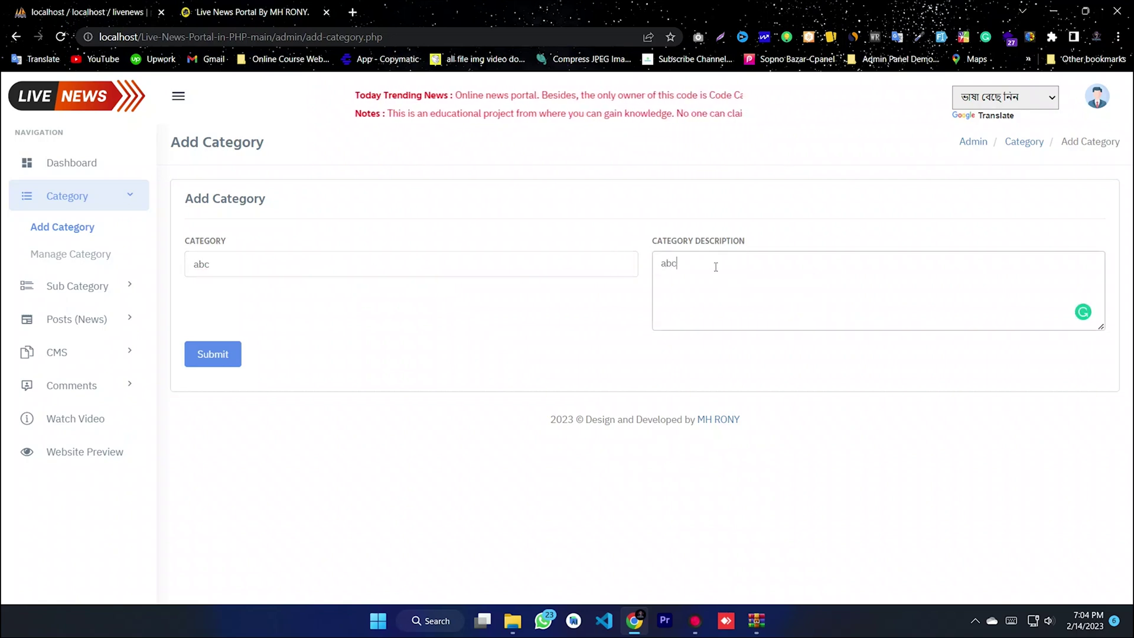
{"action": "double_click", "coordinate": [764, 278]}
{"action": "left_click", "coordinate": [564, 301]}
{"action": "left_click", "coordinate": [236, 354]}
{"action": "left_click_drag", "start_coordinate": [311, 255], "coordinate": [189, 251]}
{"action": "left_click", "coordinate": [283, 269]}
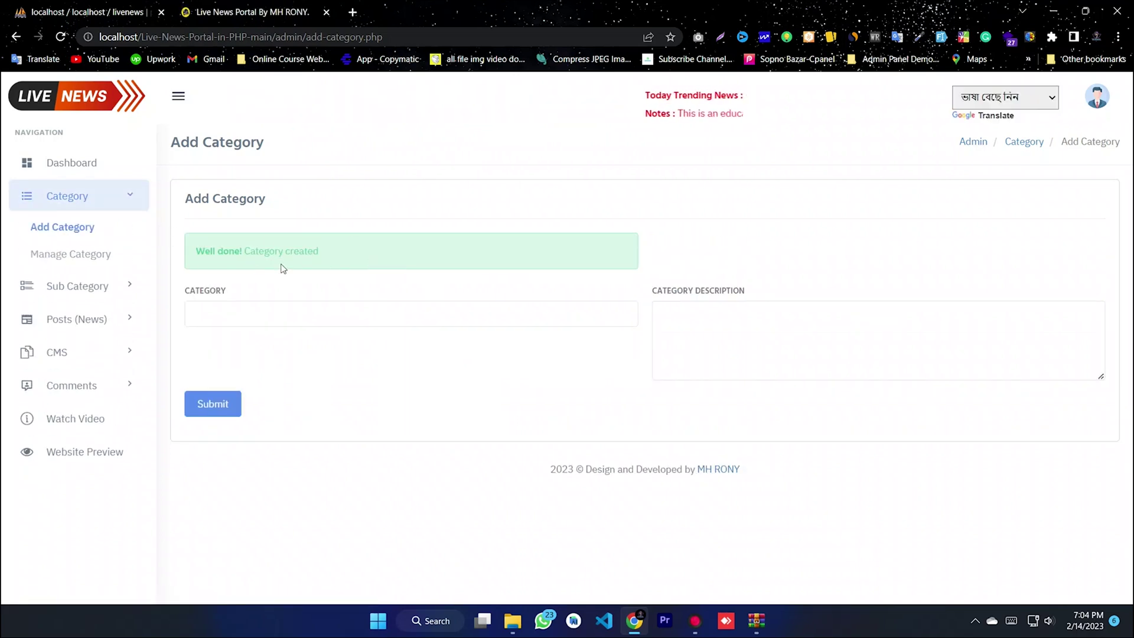
- Open Manage Category and check the new abc row and its posting date
{"action": "left_click", "coordinate": [72, 255]}
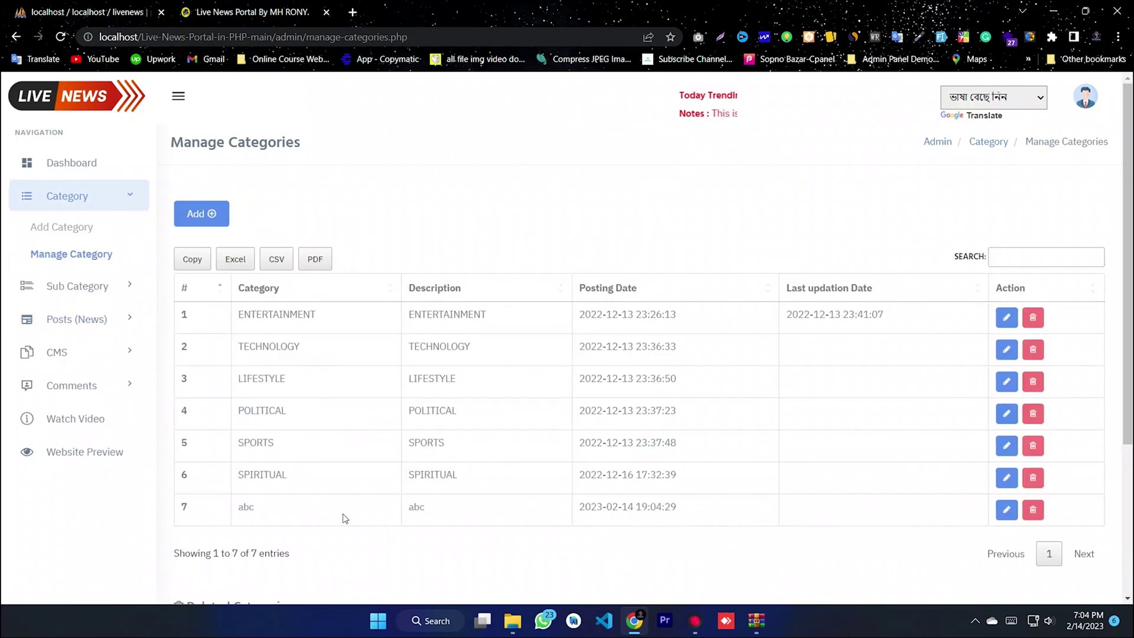
{"action": "left_click_drag", "start_coordinate": [455, 517], "coordinate": [378, 508]}
{"action": "left_click_drag", "start_coordinate": [682, 508], "coordinate": [556, 509]}
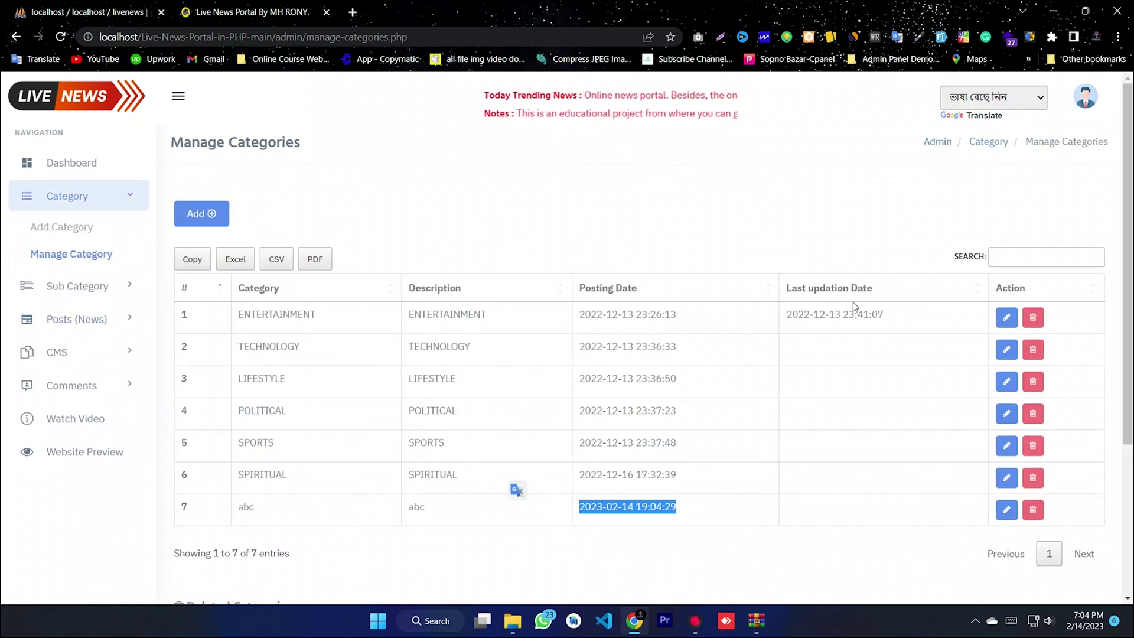
{"action": "scroll", "coordinate": [853, 306], "scroll_direction": "down", "scroll_amount": 2}
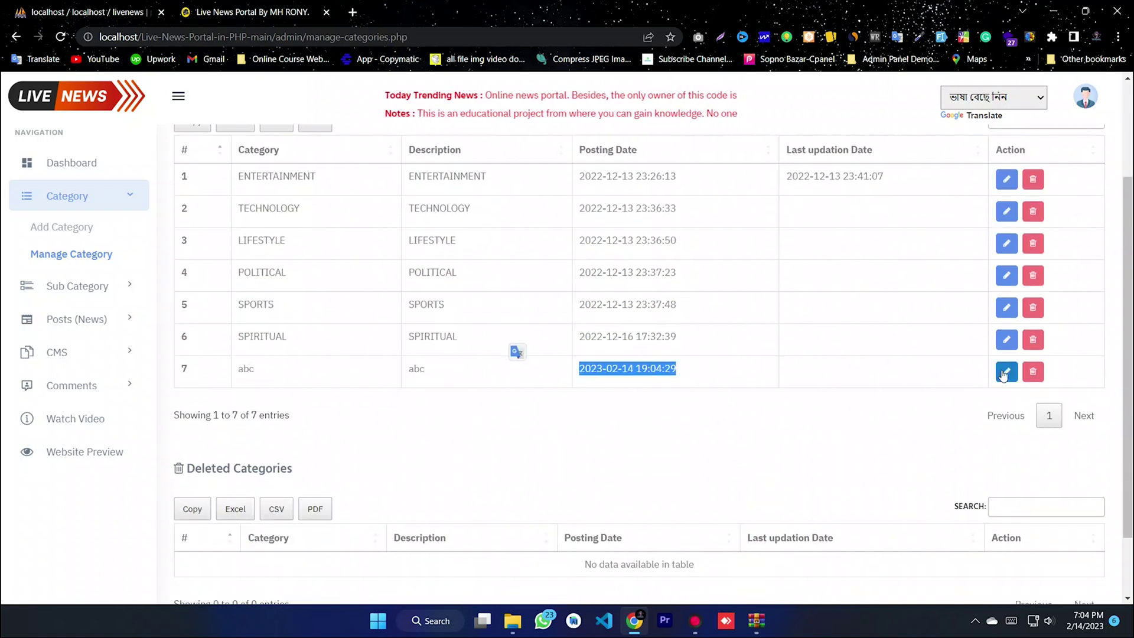
{"action": "scroll", "coordinate": [448, 378], "scroll_direction": "down", "scroll_amount": 2}
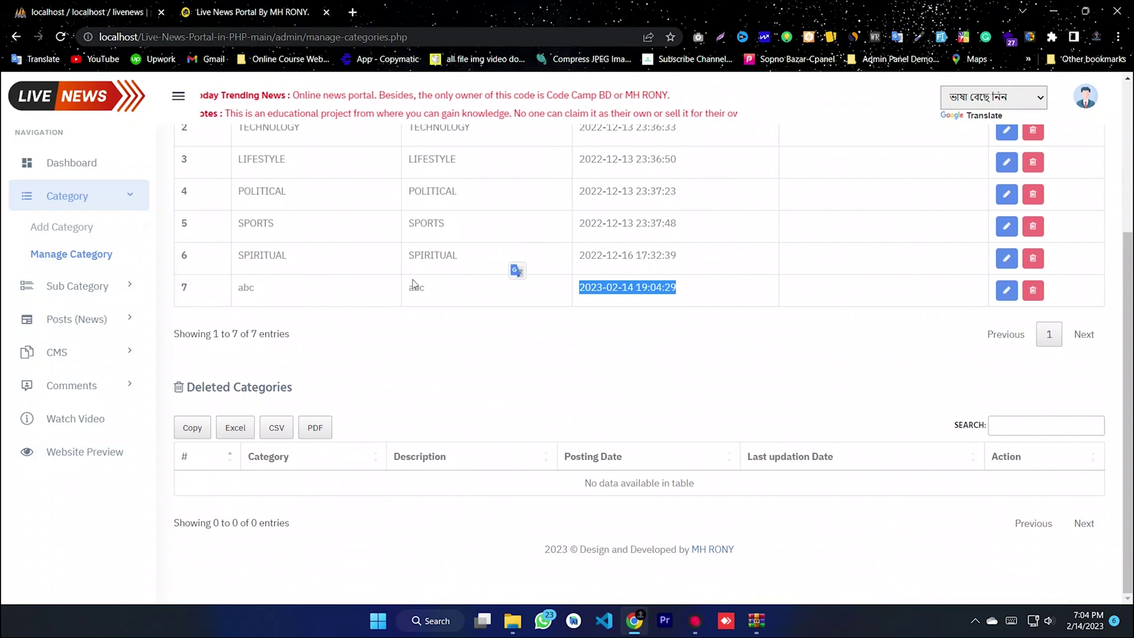
- Delete the SPIRITUAL category, restore it from Deleted Categories, and confirm it is listed again
{"action": "left_click", "coordinate": [1036, 260]}
{"action": "scroll", "coordinate": [557, 377], "scroll_direction": "down", "scroll_amount": 4}
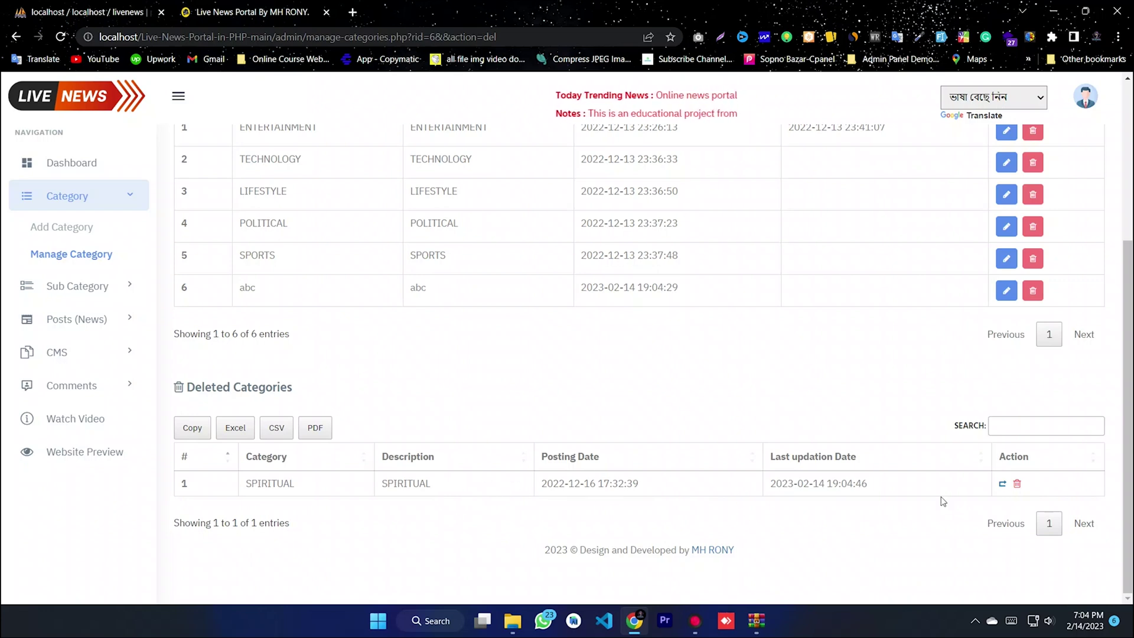
{"action": "left_click", "coordinate": [1002, 484]}
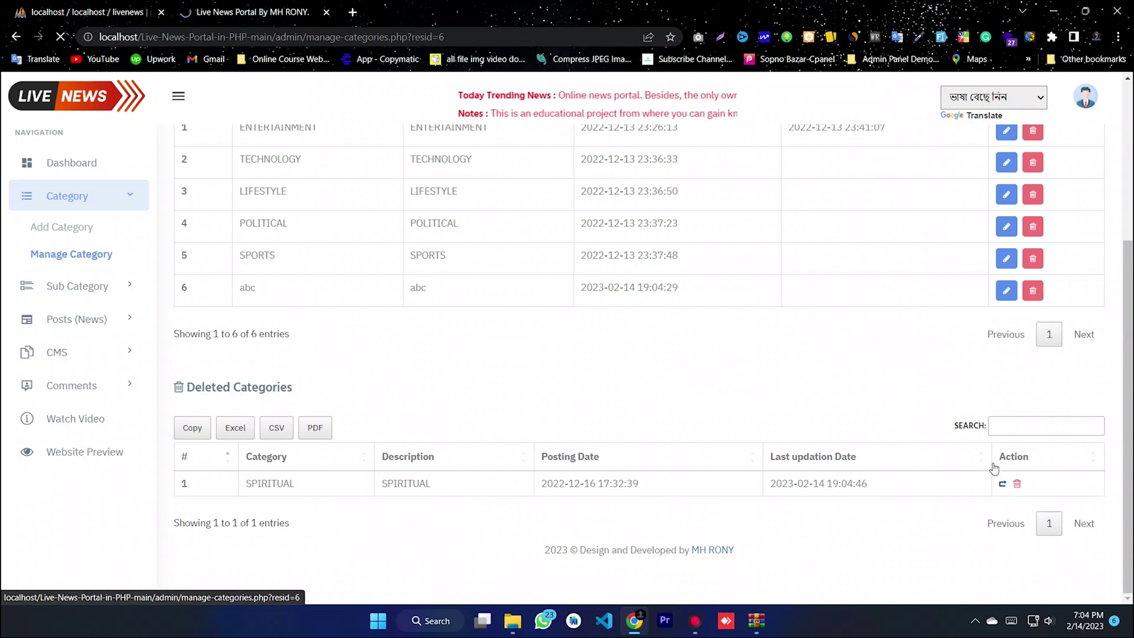
{"action": "scroll", "coordinate": [991, 367], "scroll_direction": "down", "scroll_amount": 2}
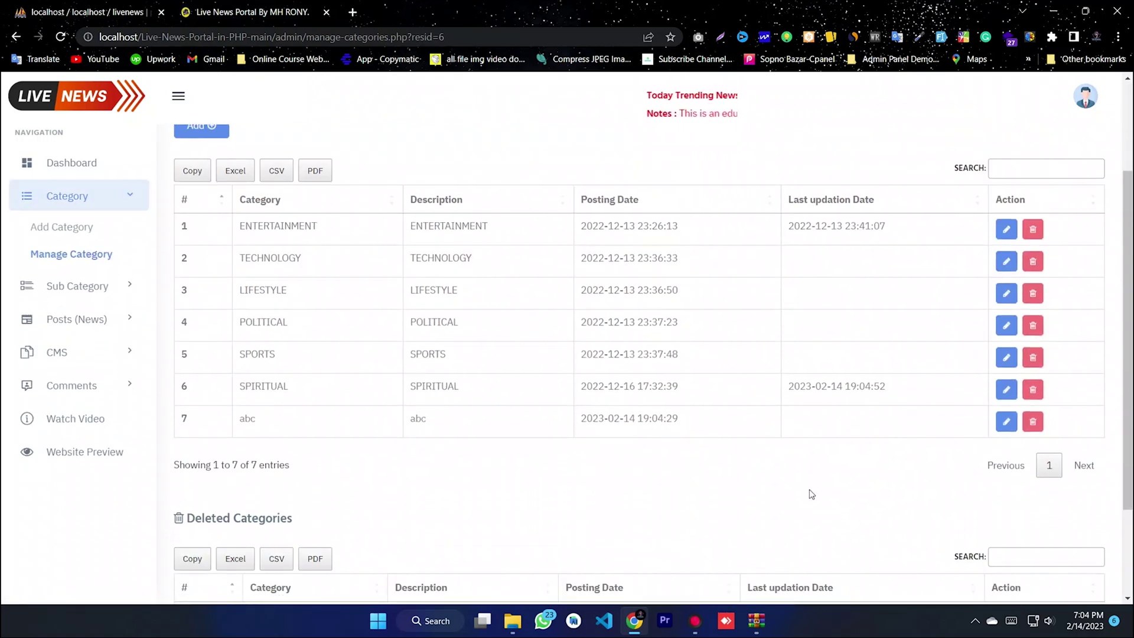
{"action": "scroll", "coordinate": [811, 494], "scroll_direction": "down", "scroll_amount": 2}
{"action": "left_click_drag", "start_coordinate": [285, 274], "coordinate": [744, 270]}
{"action": "left_click", "coordinate": [814, 270]}
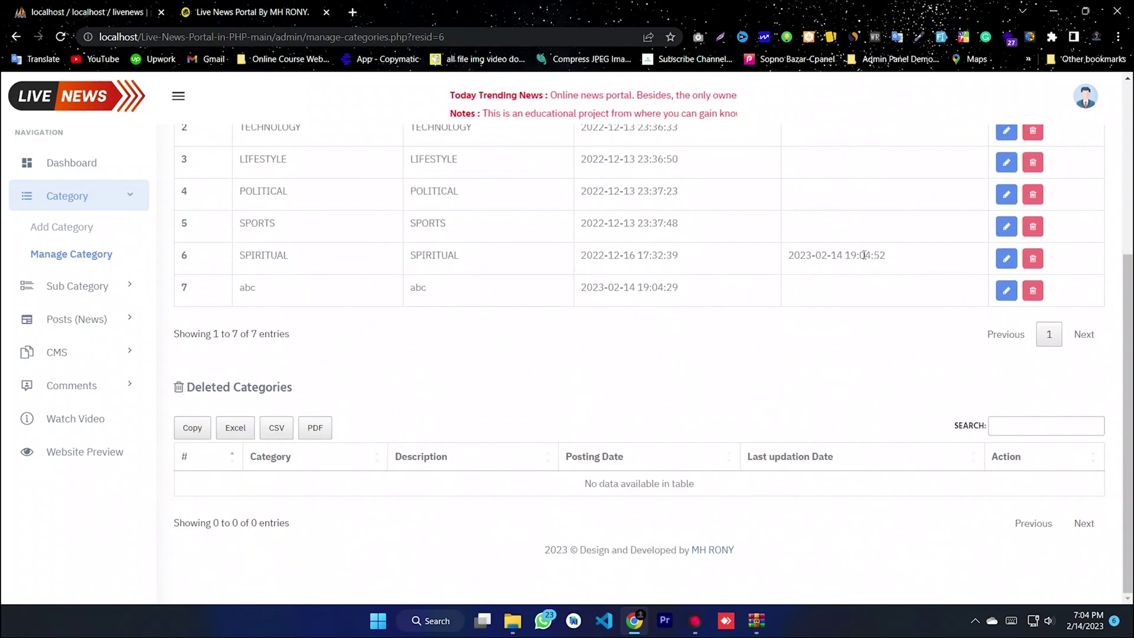
{"action": "scroll", "coordinate": [860, 252], "scroll_direction": "up", "scroll_amount": 5}
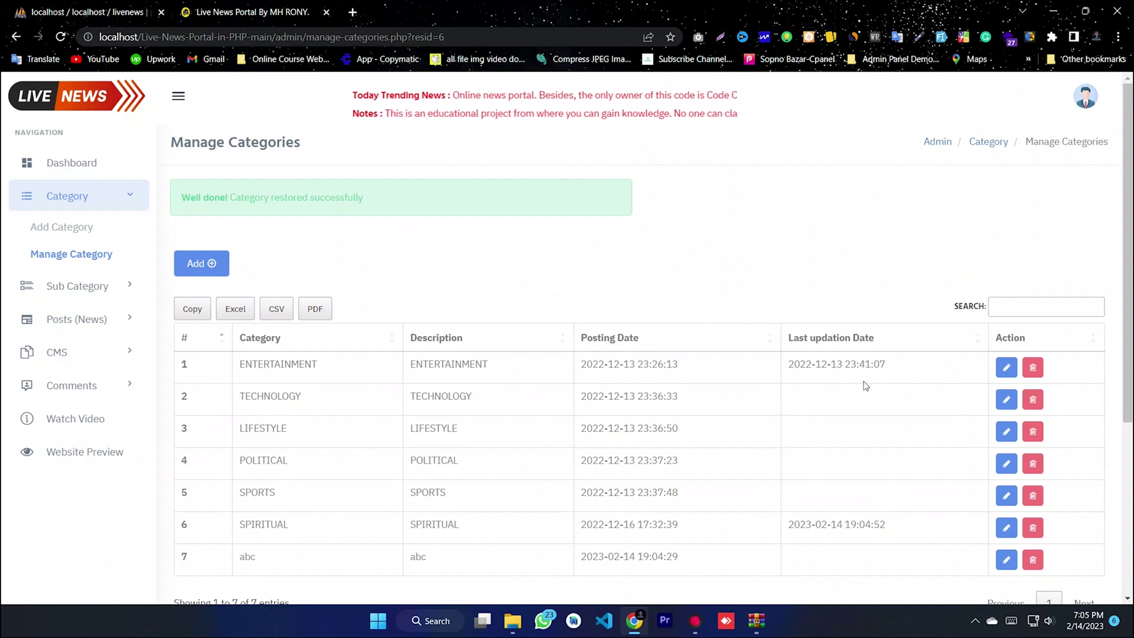
{"action": "scroll", "coordinate": [884, 377], "scroll_direction": "down", "scroll_amount": 4}
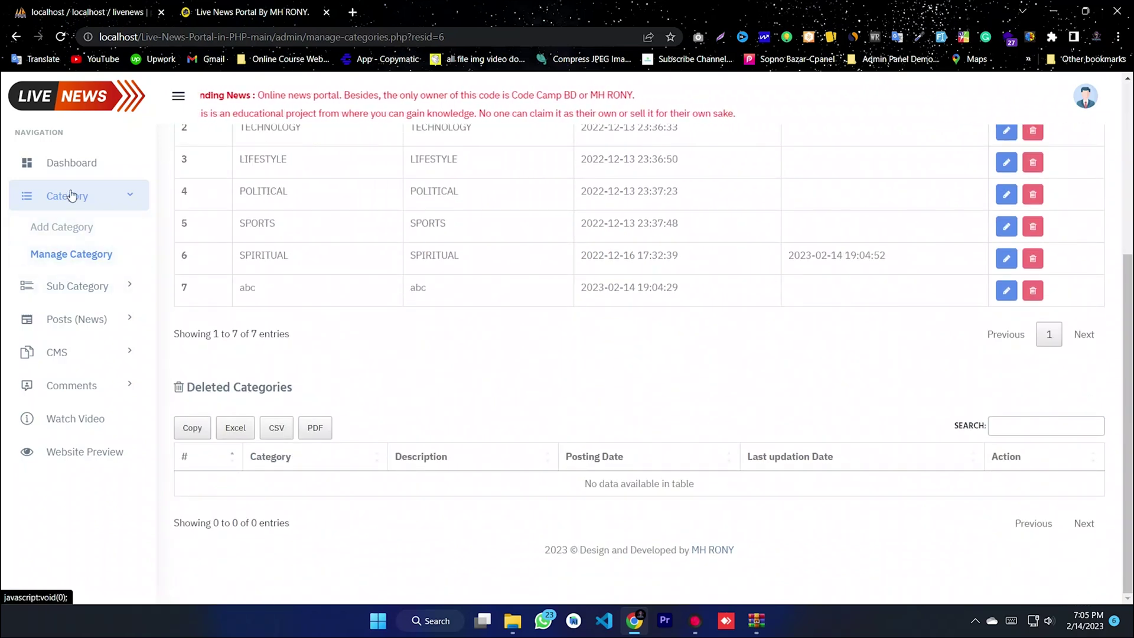
{"action": "left_click", "coordinate": [87, 201]}
- Add a sub-category under abc filled with 'vvvvvvvvvv' text and submit it
{"action": "left_click", "coordinate": [93, 229]}
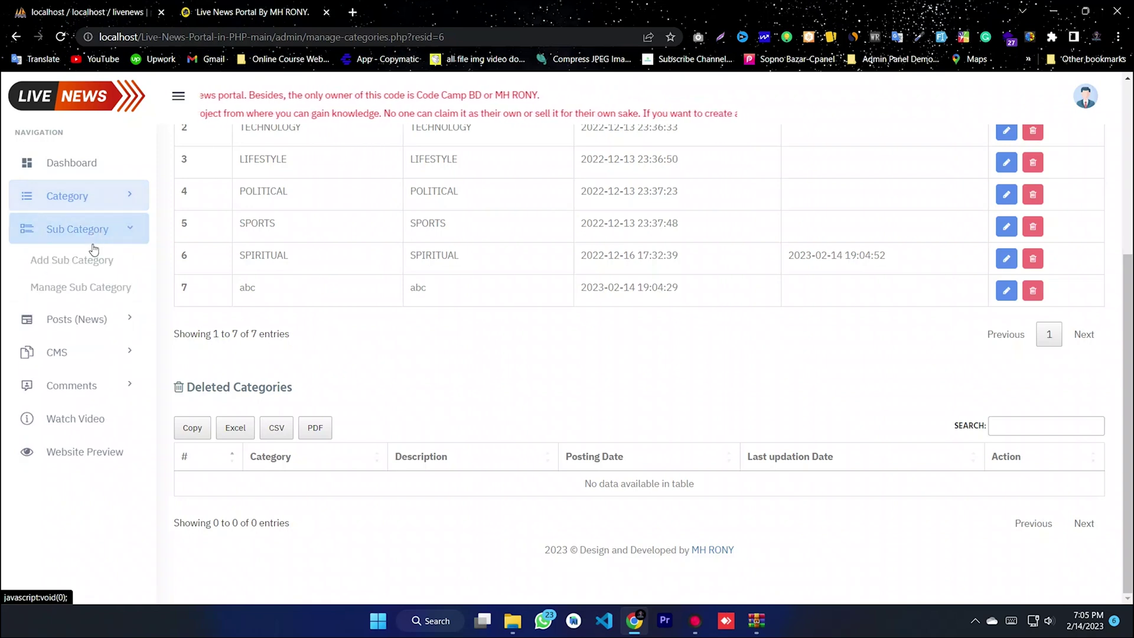
{"action": "left_click", "coordinate": [66, 258]}
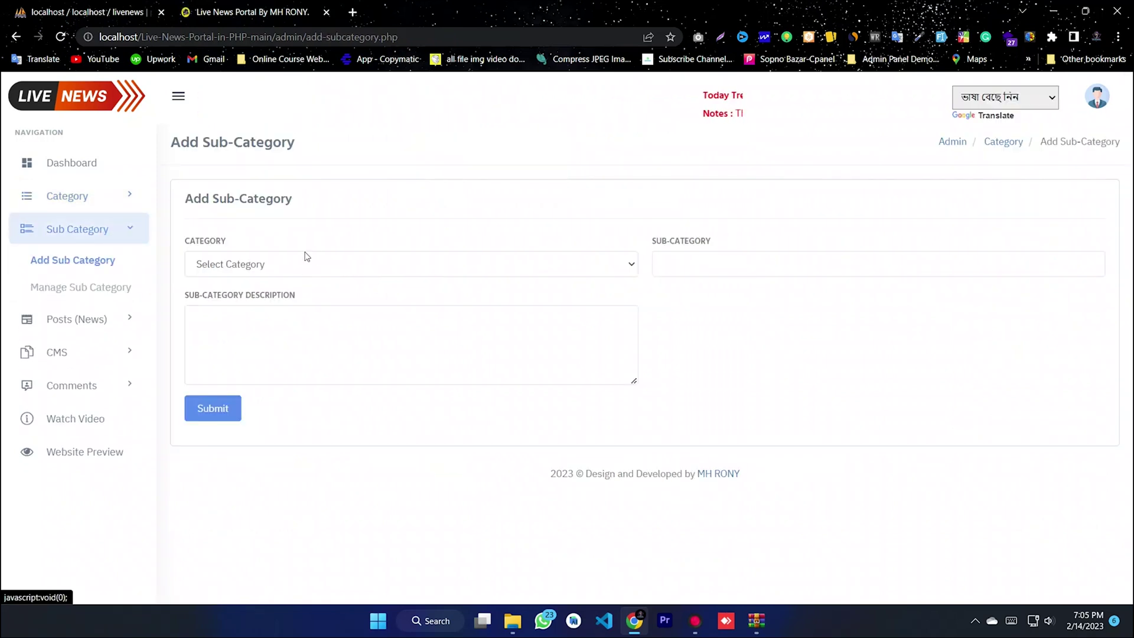
{"action": "left_click", "coordinate": [302, 264]}
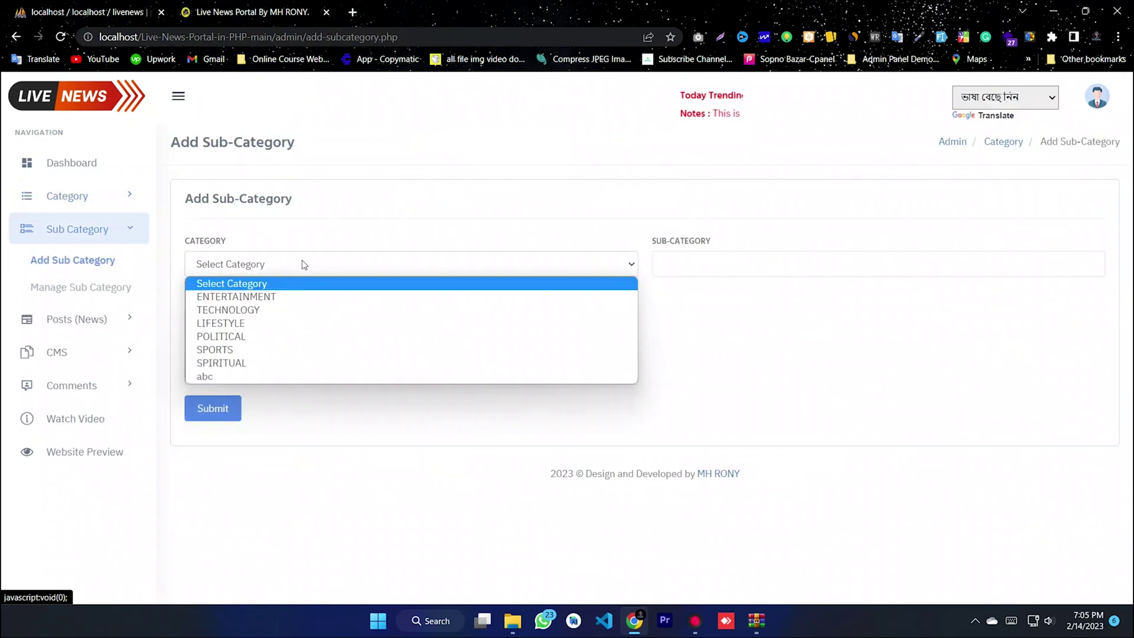
{"action": "left_click", "coordinate": [218, 377]}
{"action": "left_click", "coordinate": [687, 265]}
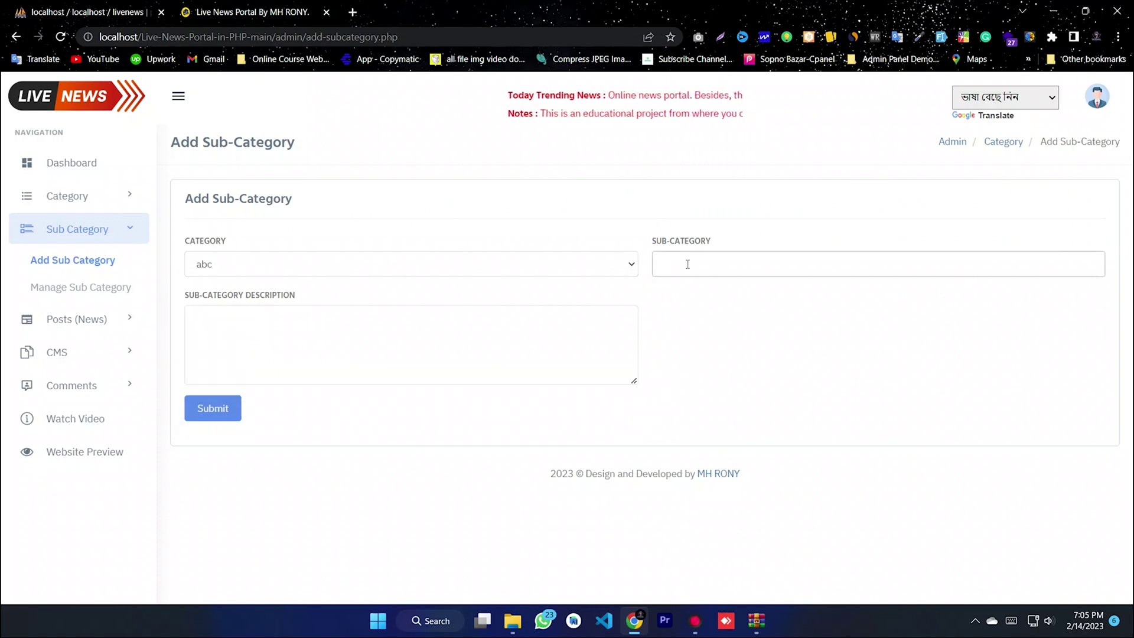
{"action": "left_click", "coordinate": [351, 354]}
{"action": "type", "text": "vvvvvvvvvvvvvvvvvvvvv"}
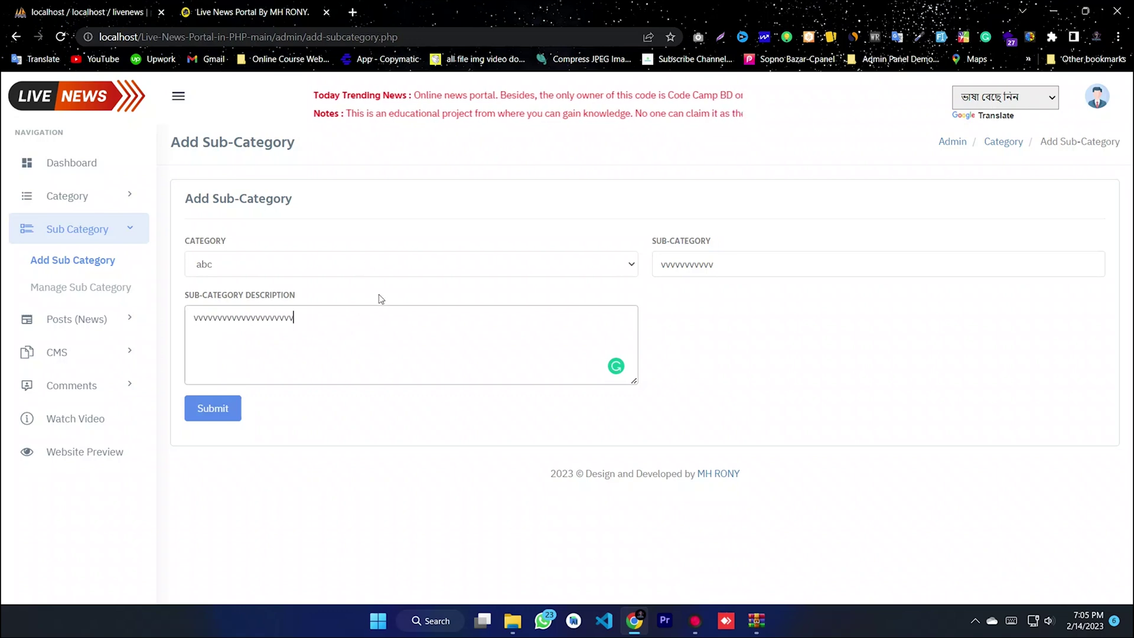
{"action": "left_click", "coordinate": [225, 410]}
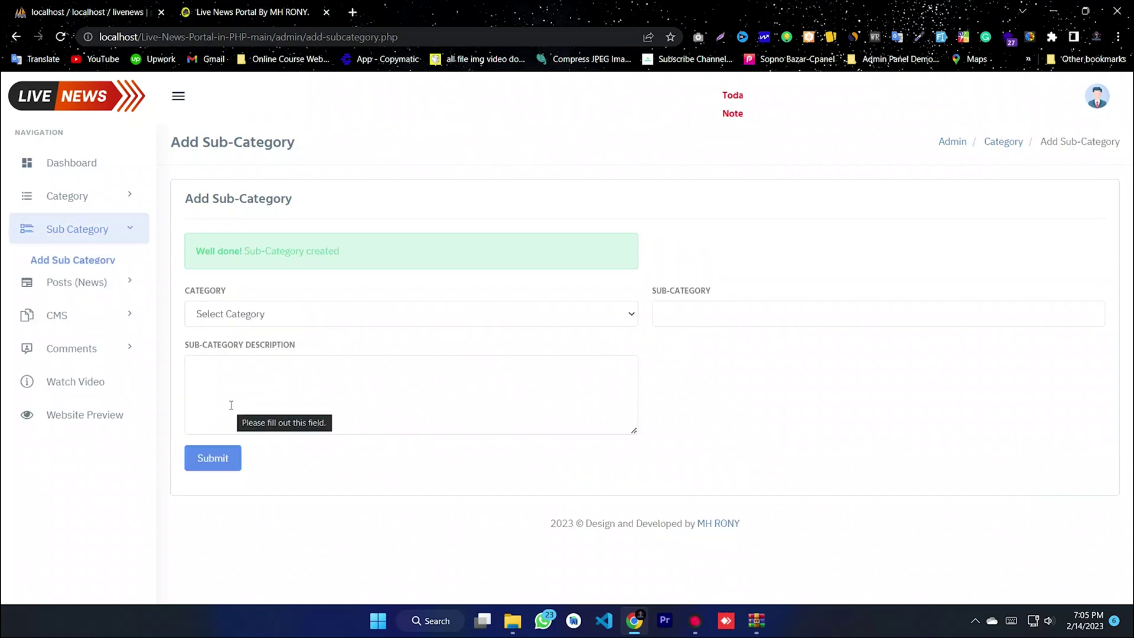
{"action": "left_click_drag", "start_coordinate": [344, 253], "coordinate": [205, 251]}
{"action": "left_click", "coordinate": [299, 271]}
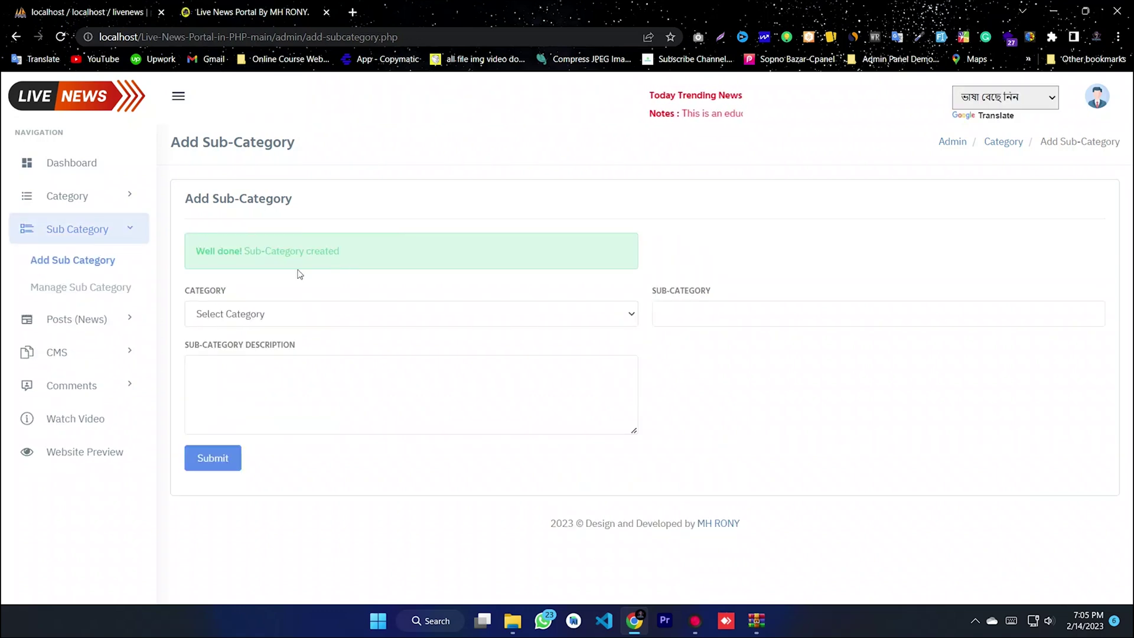
- Open Manage Sub Category and confirm vvvvvvvvvv is row 12 on page 2
{"action": "left_click", "coordinate": [88, 288]}
{"action": "scroll", "coordinate": [307, 322], "scroll_direction": "down", "scroll_amount": 3}
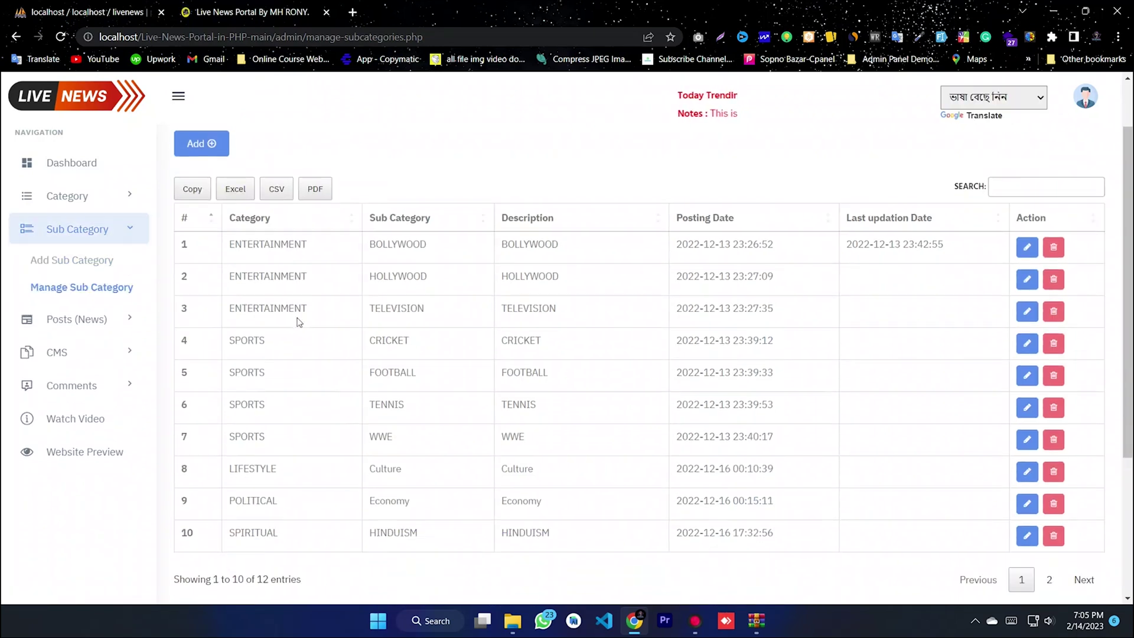
{"action": "left_click_drag", "start_coordinate": [291, 393], "coordinate": [502, 200]}
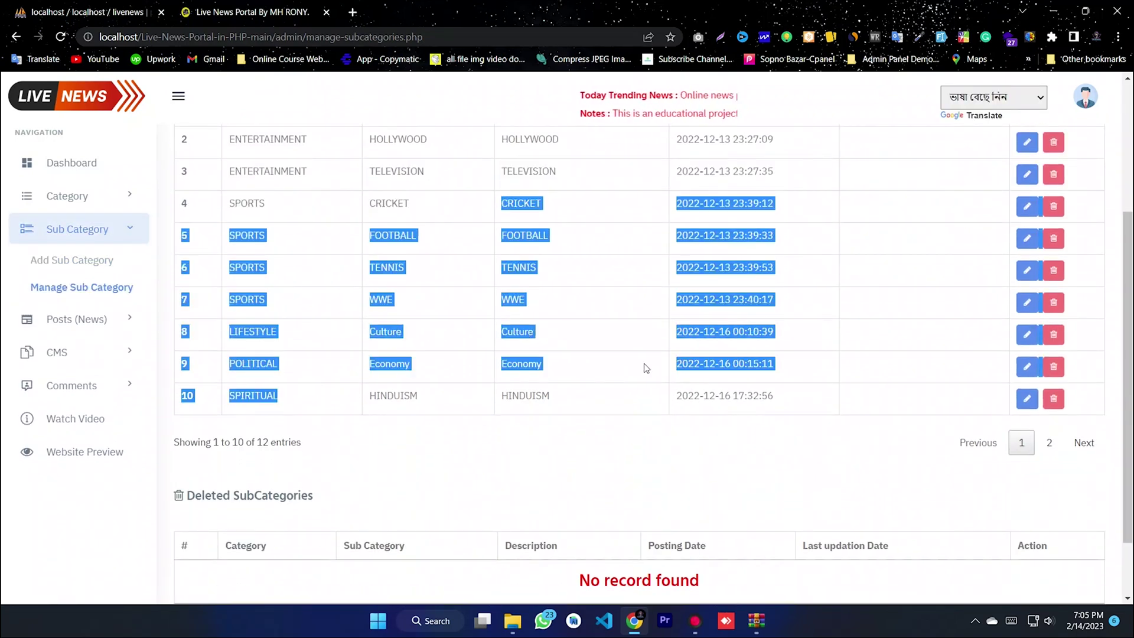
{"action": "left_click", "coordinate": [1050, 447]}
{"action": "left_click_drag", "start_coordinate": [423, 340], "coordinate": [205, 302]}
{"action": "left_click", "coordinate": [639, 328]}
{"action": "left_click_drag", "start_coordinate": [685, 313], "coordinate": [215, 294]}
{"action": "left_click", "coordinate": [453, 359]}
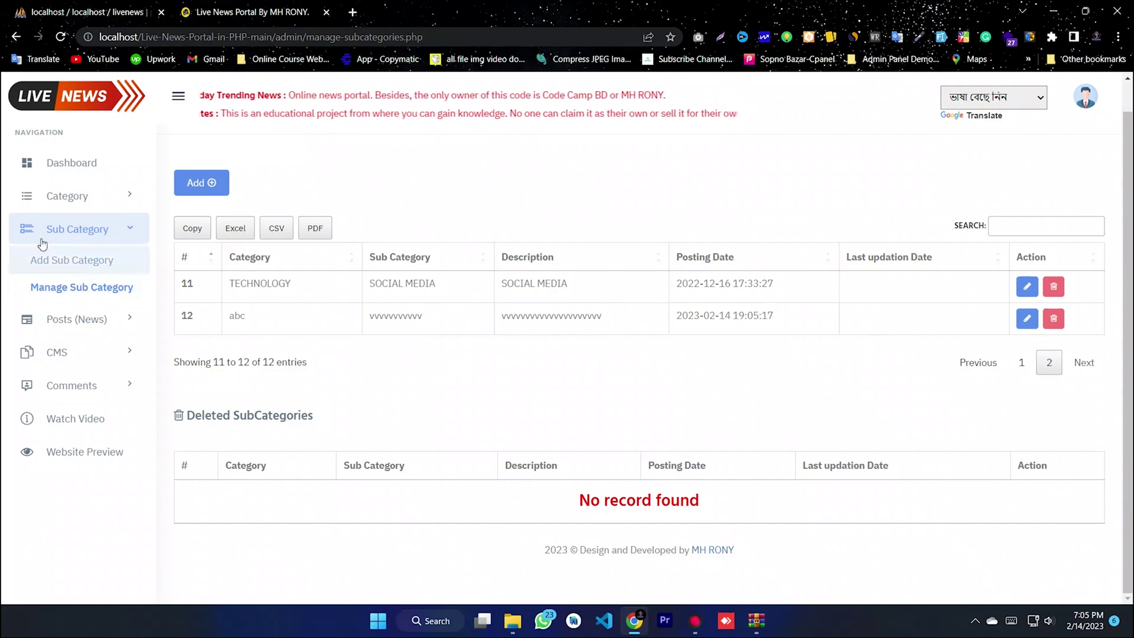
{"action": "left_click", "coordinate": [24, 232]}
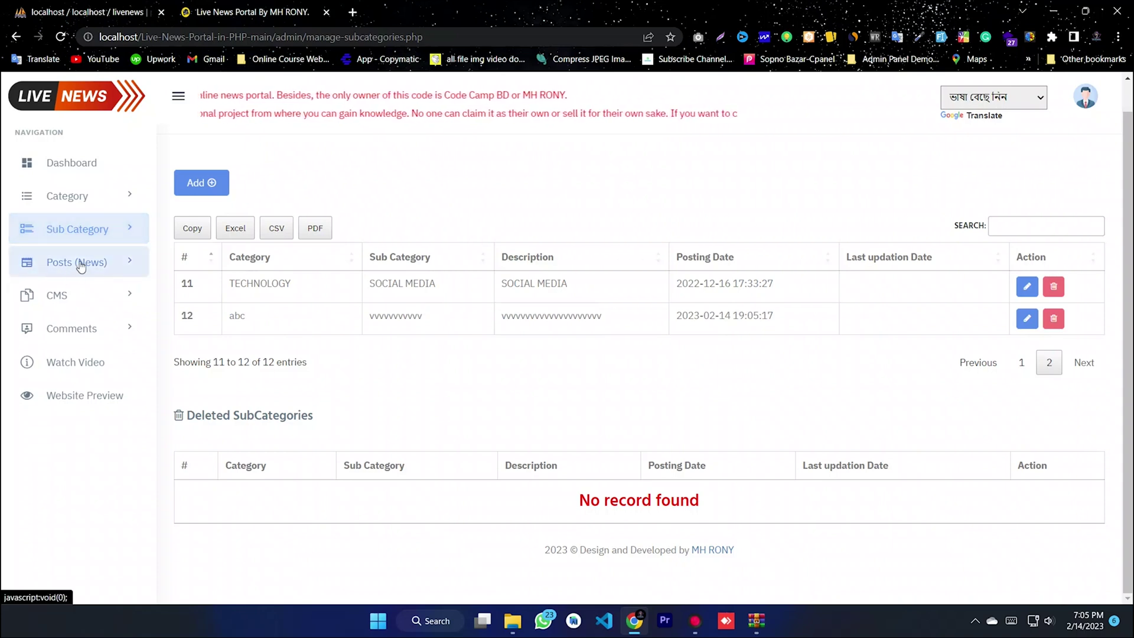
- Start a new news post titled 'Test News'
{"action": "left_click", "coordinate": [81, 267]}
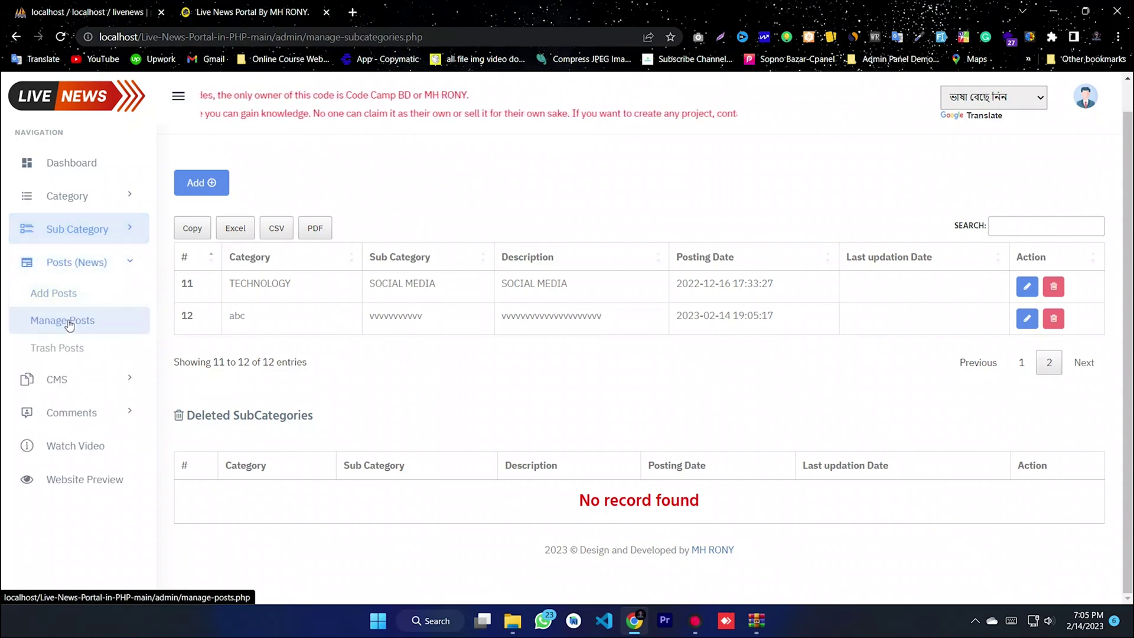
{"action": "left_click", "coordinate": [52, 295]}
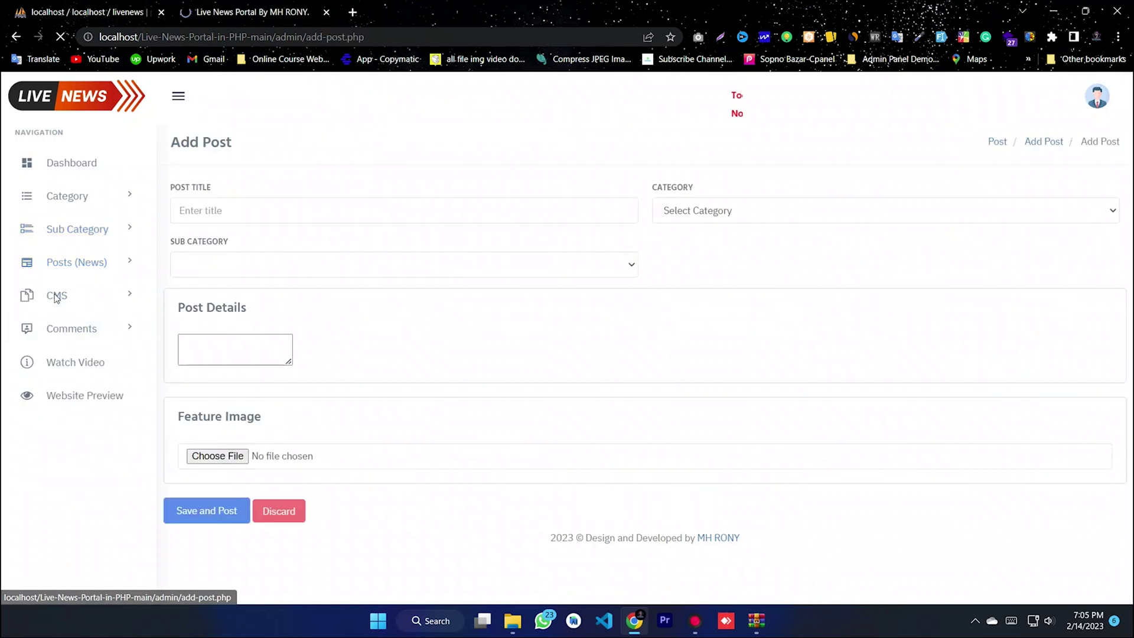
{"action": "left_click", "coordinate": [221, 210]}
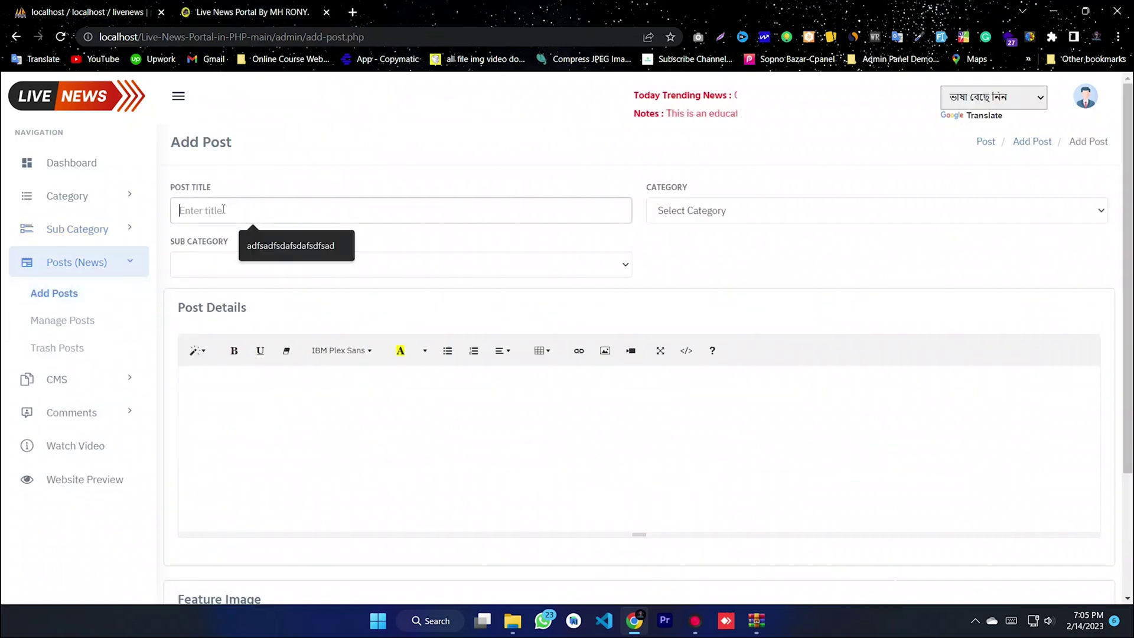
{"action": "type", "text": "Test News"}
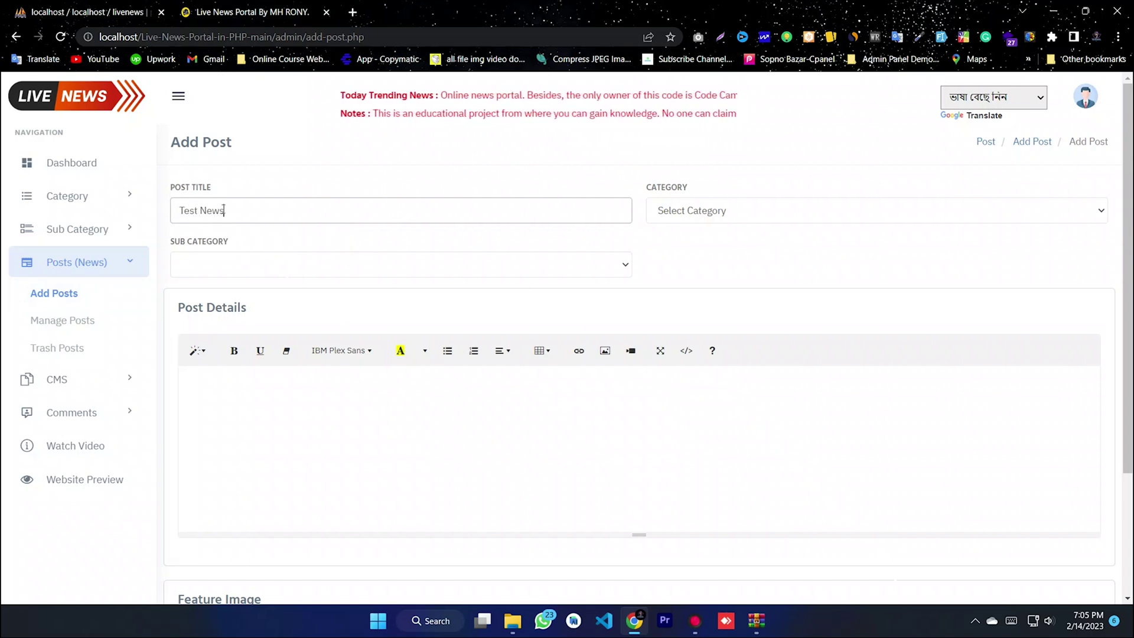
{"action": "triple_click", "coordinate": [234, 205]}
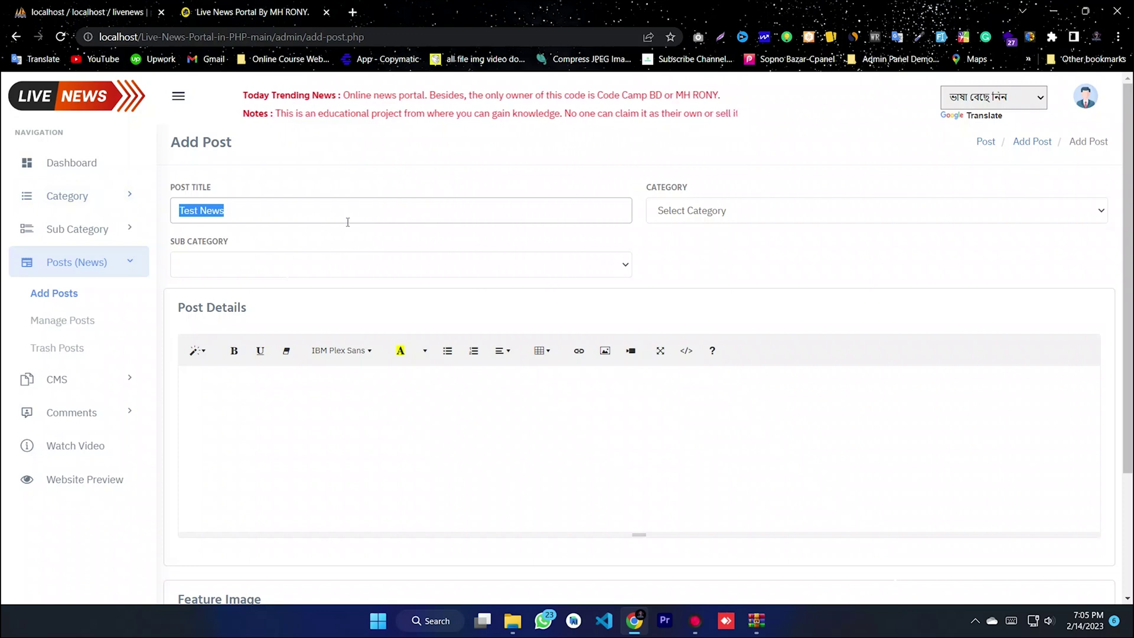
- Set the post category to abc and the subcategory to vvvvvvvvvv
{"action": "left_click", "coordinate": [718, 210]}
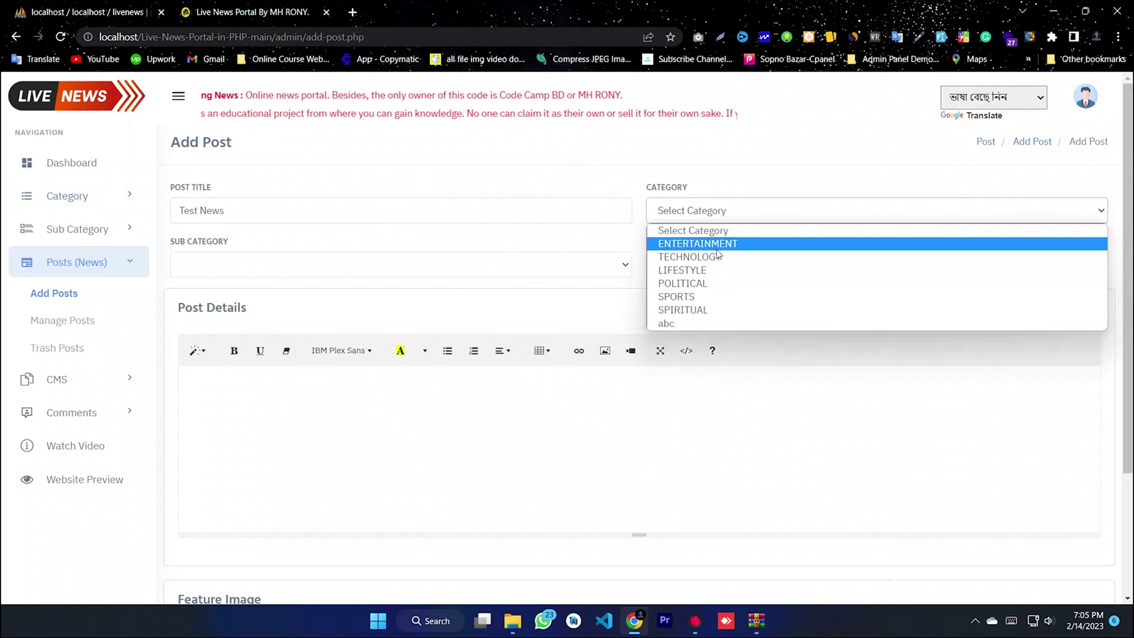
{"action": "left_click", "coordinate": [671, 324]}
{"action": "left_click", "coordinate": [278, 263]}
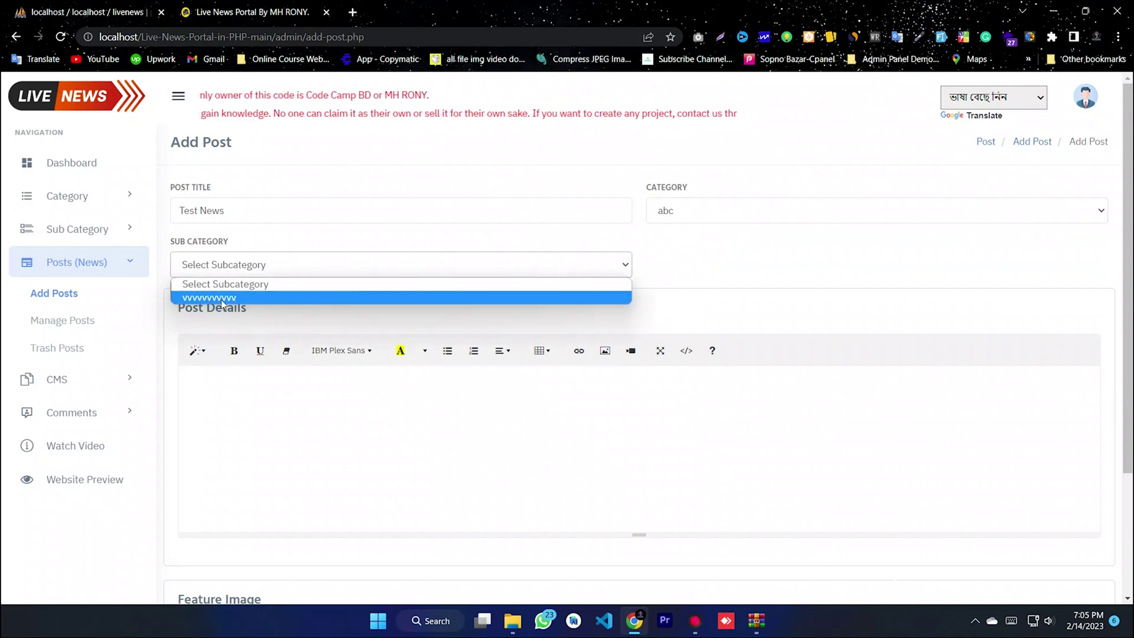
{"action": "left_click", "coordinate": [220, 300]}
- Write the subscribe message in Post Details, accepting the 'to Our' fix, then paste lorem ipsum paragraphs
{"action": "left_click", "coordinate": [292, 380]}
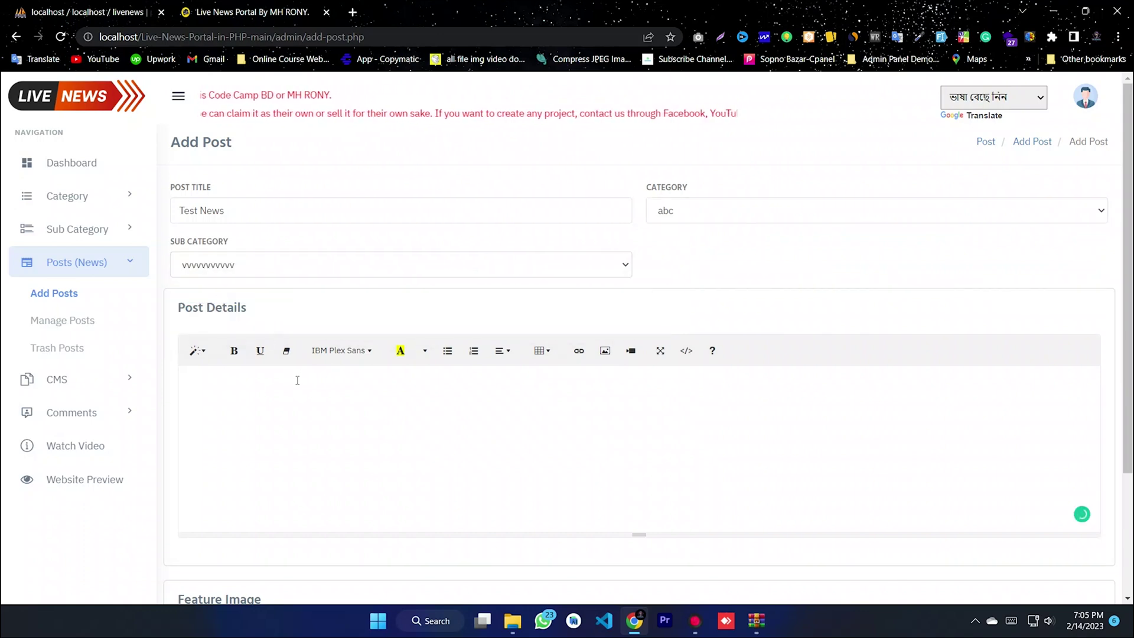
{"action": "type", "text": "Please "}
{"action": "type", "text": "S"}
{"action": "key", "text": "BackSpace"}
{"action": "key", "text": "BackSpace"}
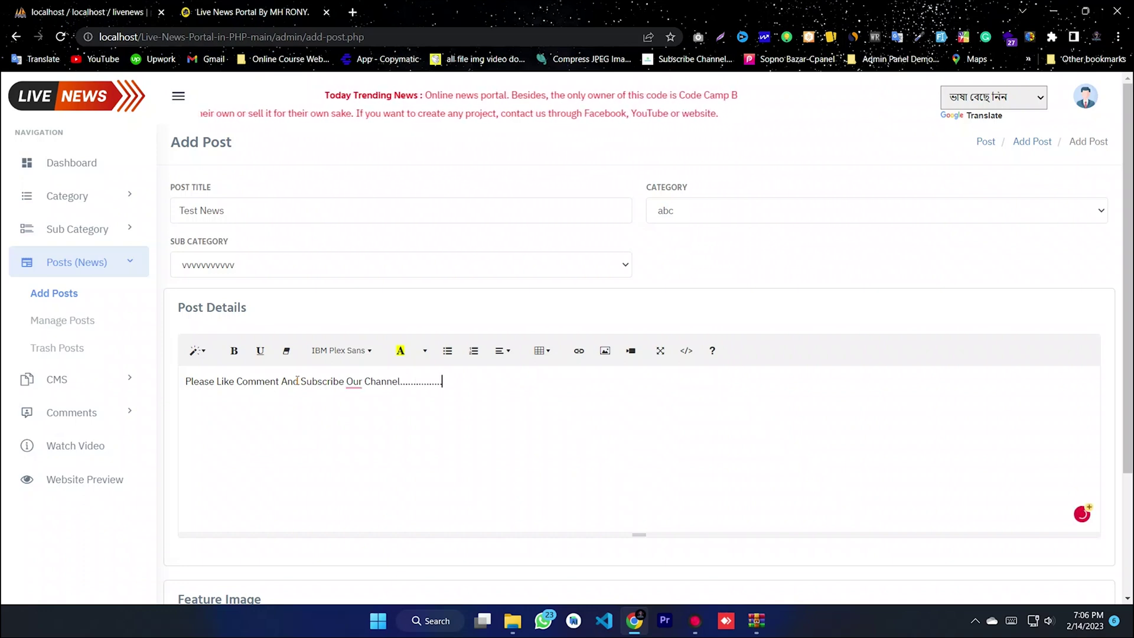
{"action": "mouse_move", "coordinate": [356, 382]}
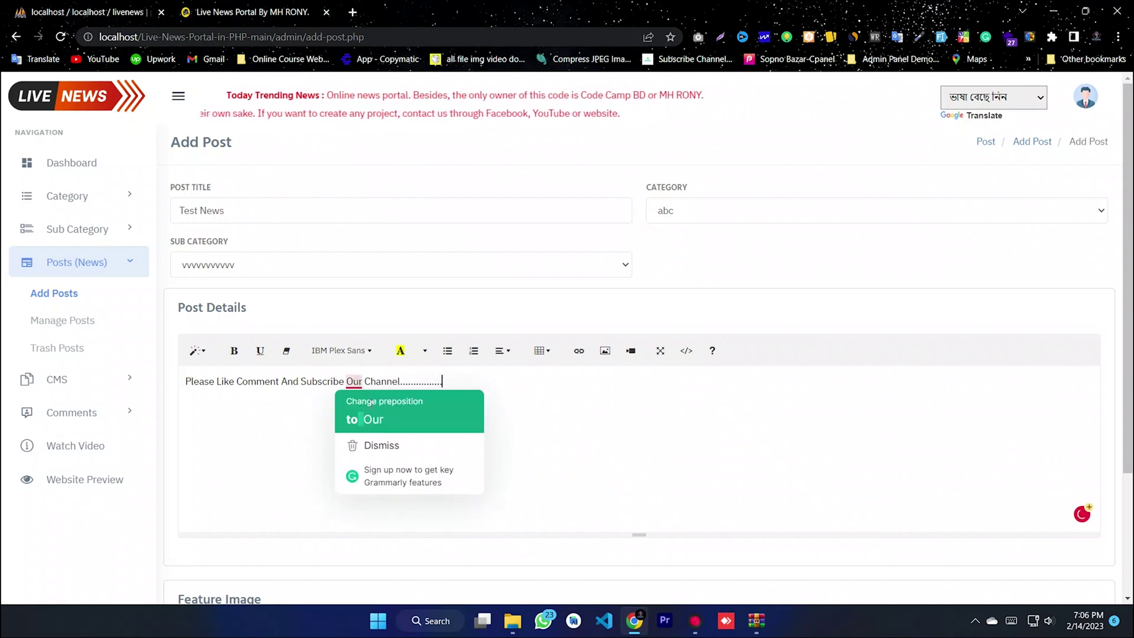
{"action": "left_click", "coordinate": [365, 421]}
{"action": "left_click_drag", "start_coordinate": [453, 382], "coordinate": [77, 379]}
{"action": "left_click", "coordinate": [463, 384]}
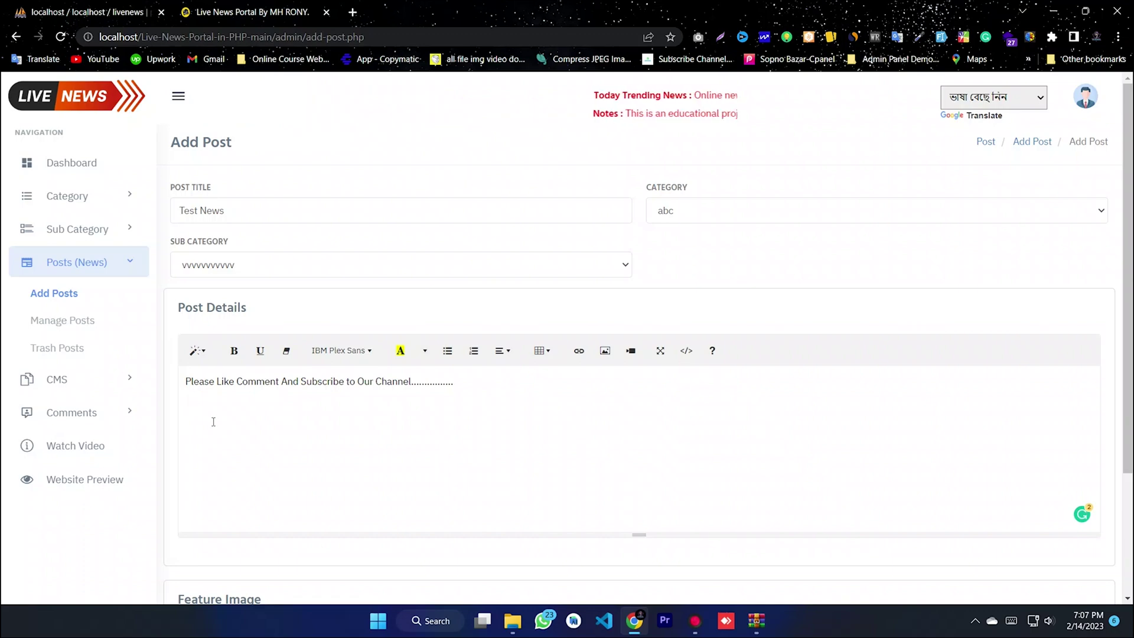
{"action": "key", "text": "ctrl+v"}
{"action": "scroll", "coordinate": [426, 440], "scroll_direction": "down", "scroll_amount": 1}
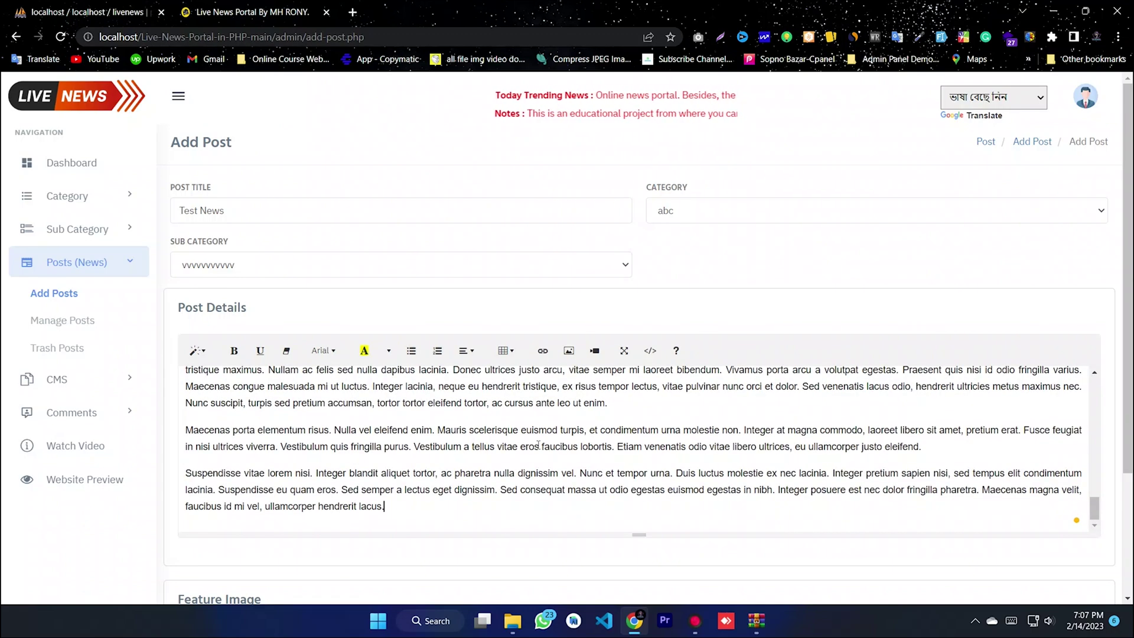
{"action": "scroll", "coordinate": [1068, 515], "scroll_direction": "up", "scroll_amount": 3}
{"action": "left_click_drag", "start_coordinate": [1094, 502], "coordinate": [1109, 536]}
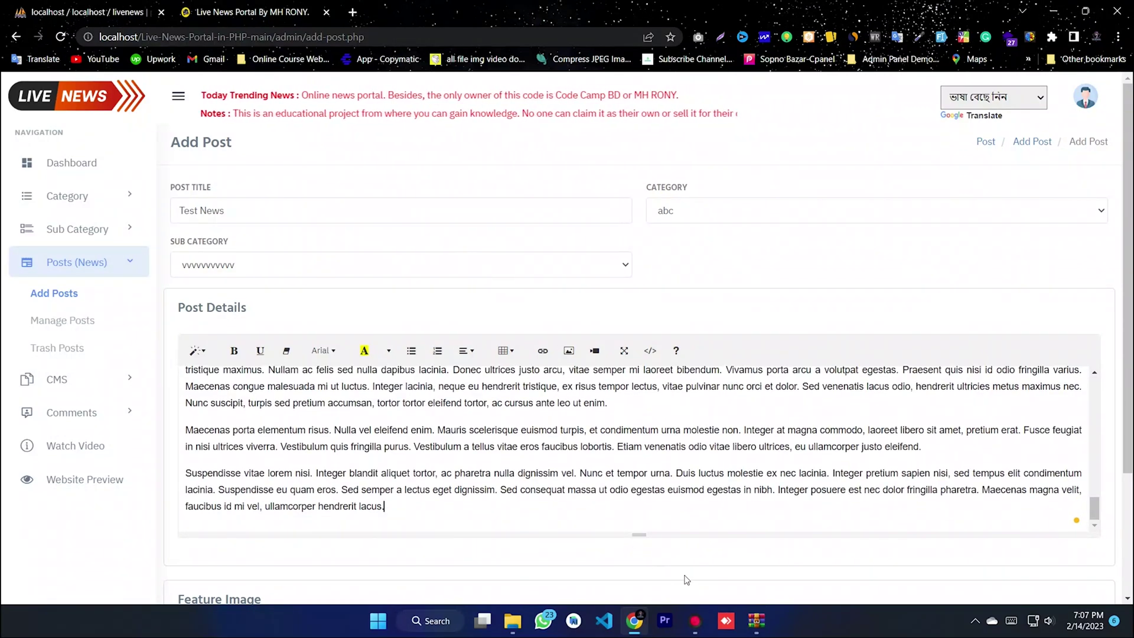
{"action": "scroll", "coordinate": [676, 577], "scroll_direction": "down", "scroll_amount": 3}
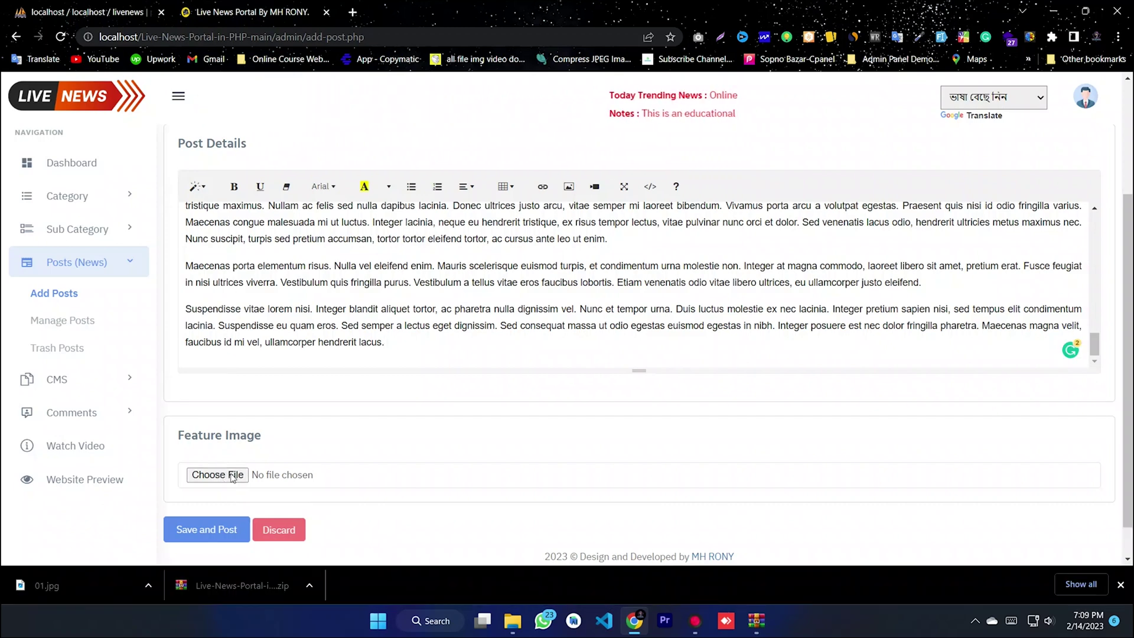
- Attach 01.jpg from the Desktop as the post's feature image
{"action": "left_click", "coordinate": [217, 475]}
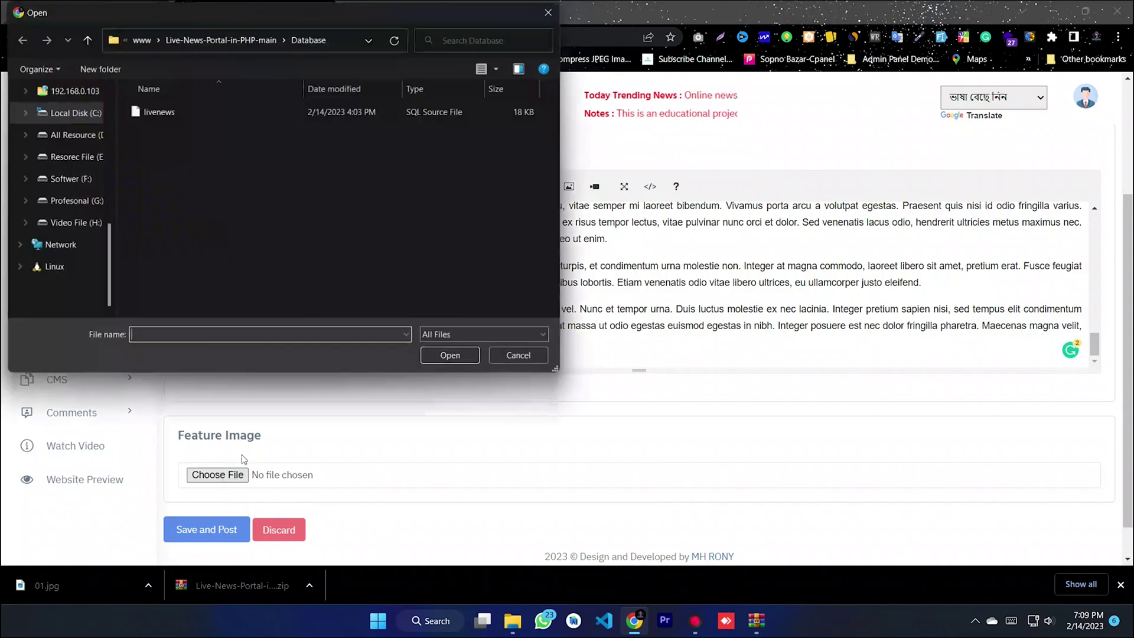
{"action": "scroll", "coordinate": [56, 114], "scroll_direction": "up", "scroll_amount": 3}
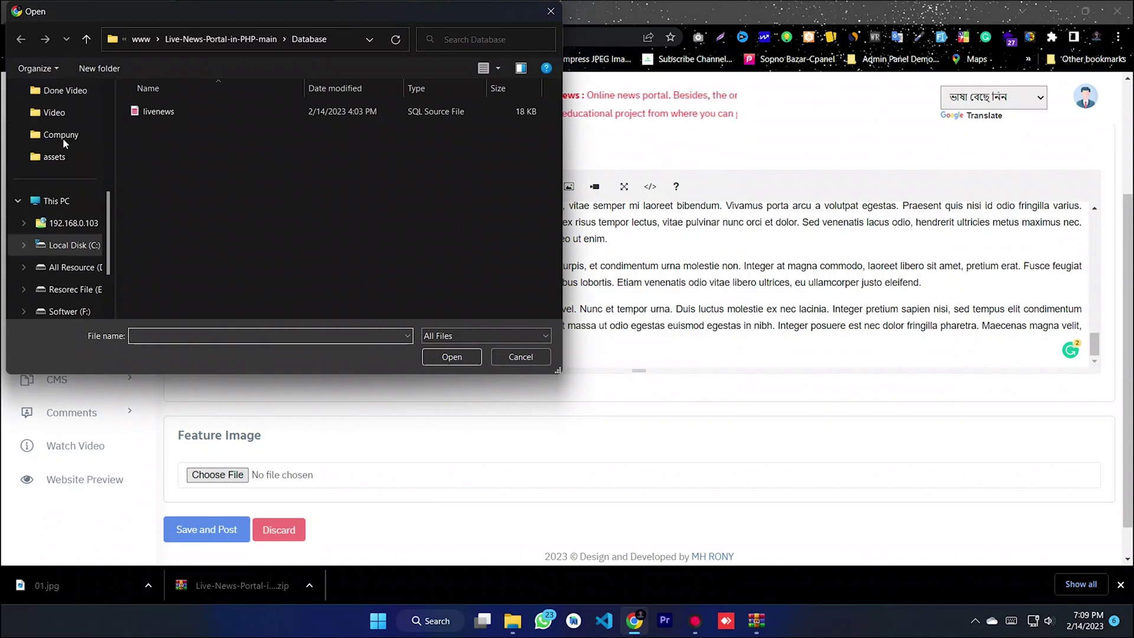
{"action": "scroll", "coordinate": [109, 190], "scroll_direction": "up", "scroll_amount": 5}
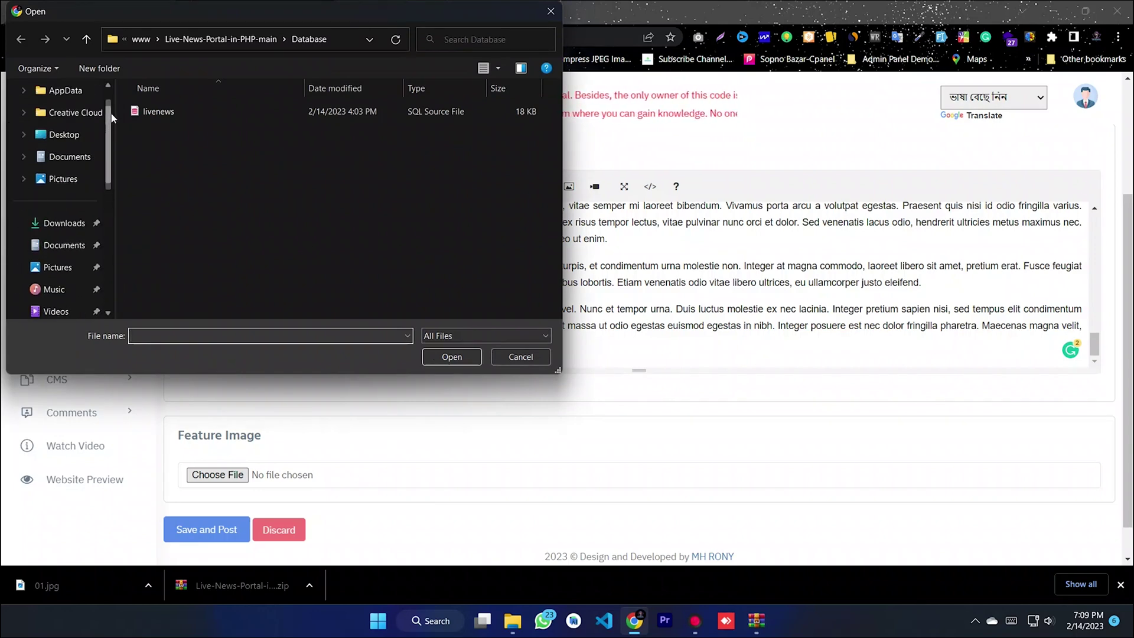
{"action": "left_click", "coordinate": [64, 135]}
{"action": "left_click", "coordinate": [155, 140]}
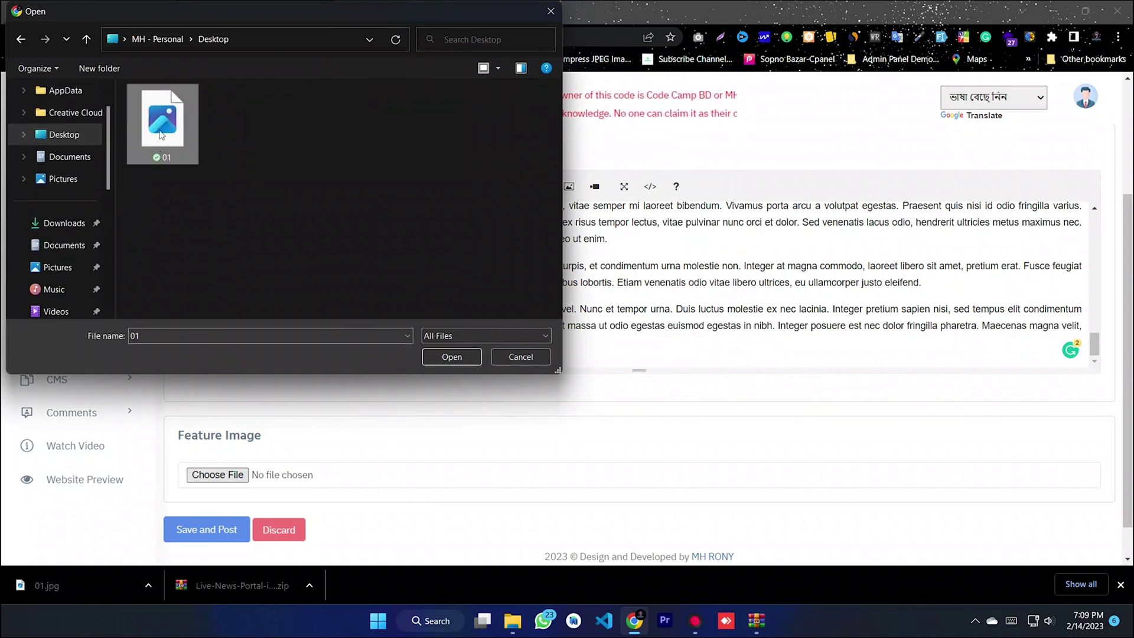
{"action": "left_click", "coordinate": [445, 355]}
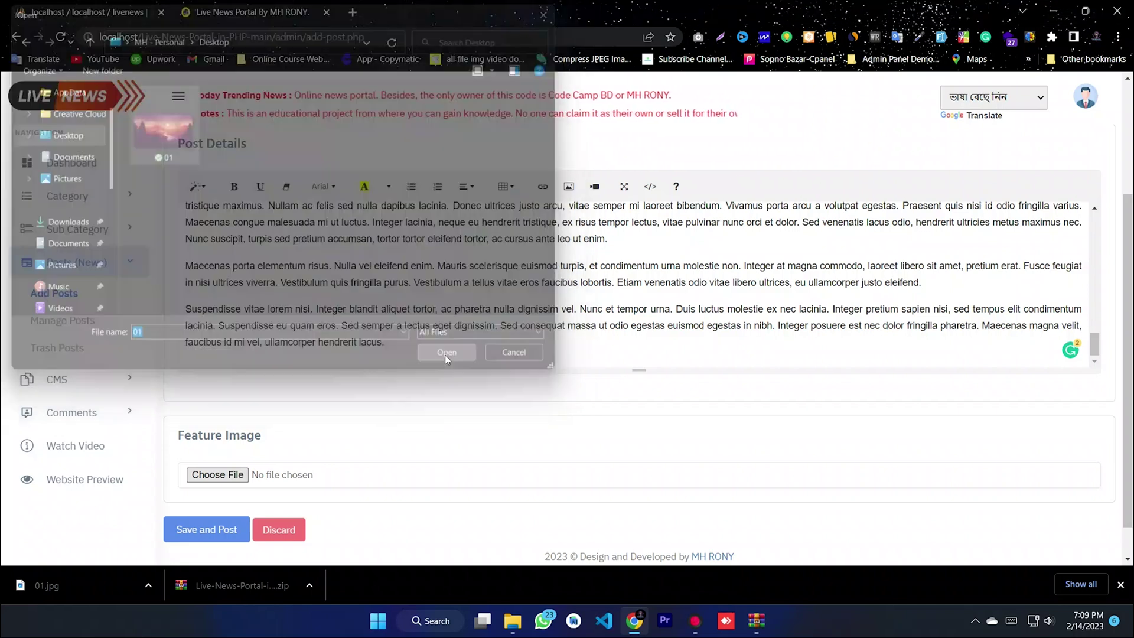
- Save the Test News post and check the success message
{"action": "scroll", "coordinate": [220, 507], "scroll_direction": "down", "scroll_amount": 1}
{"action": "left_click", "coordinate": [214, 494]}
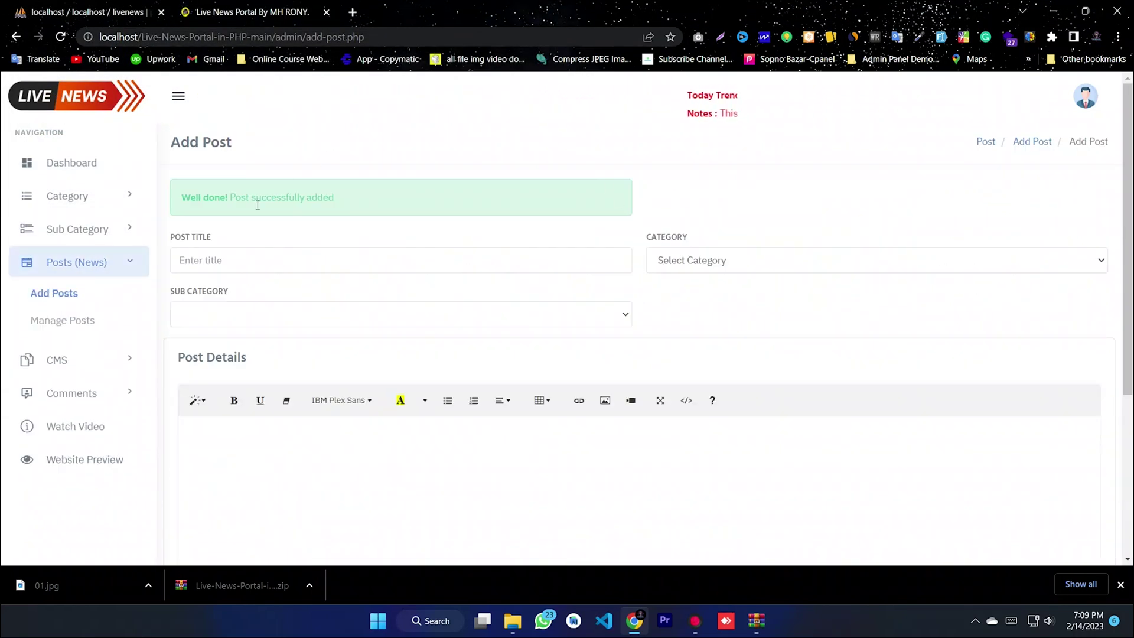
{"action": "triple_click", "coordinate": [329, 197]}
- In Manage Posts, check Test News's category abc and subcategory vvvvvvvvvv
{"action": "left_click", "coordinate": [338, 185]}
{"action": "left_click", "coordinate": [63, 322]}
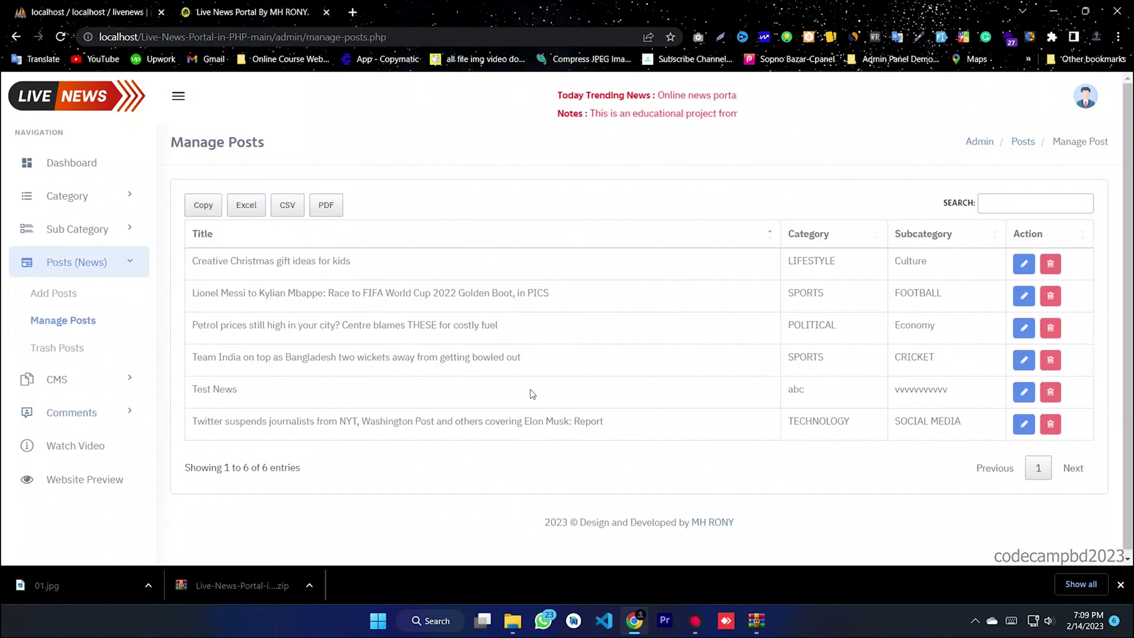
{"action": "left_click_drag", "start_coordinate": [605, 422], "coordinate": [207, 258]}
{"action": "left_click", "coordinate": [450, 358]}
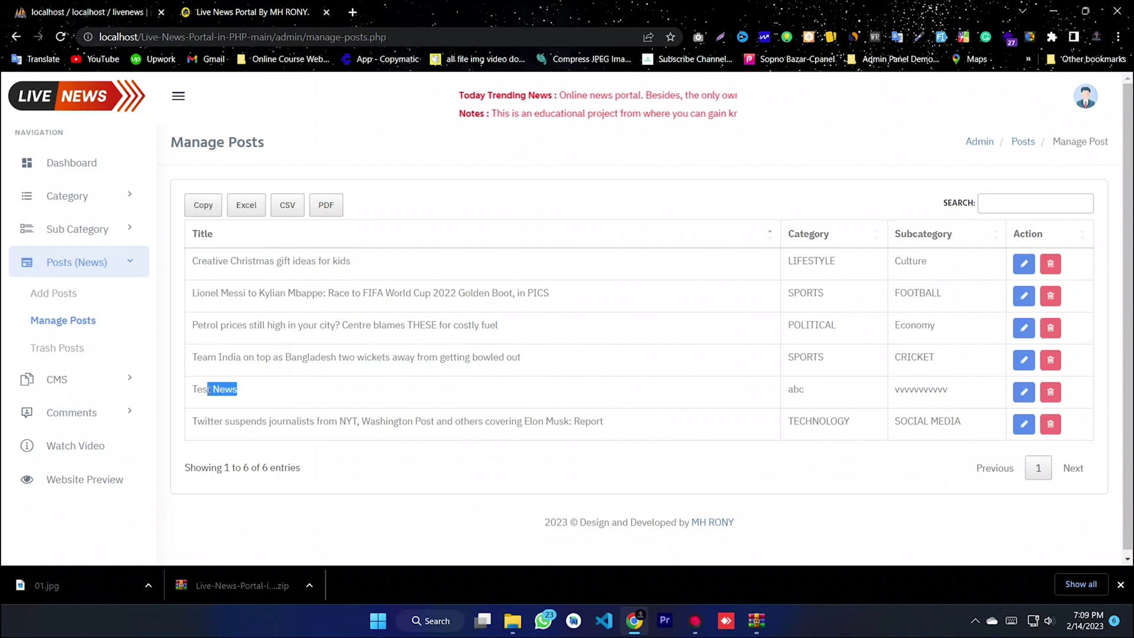
{"action": "double_click", "coordinate": [797, 388]}
{"action": "left_click_drag", "start_coordinate": [957, 406], "coordinate": [858, 404]}
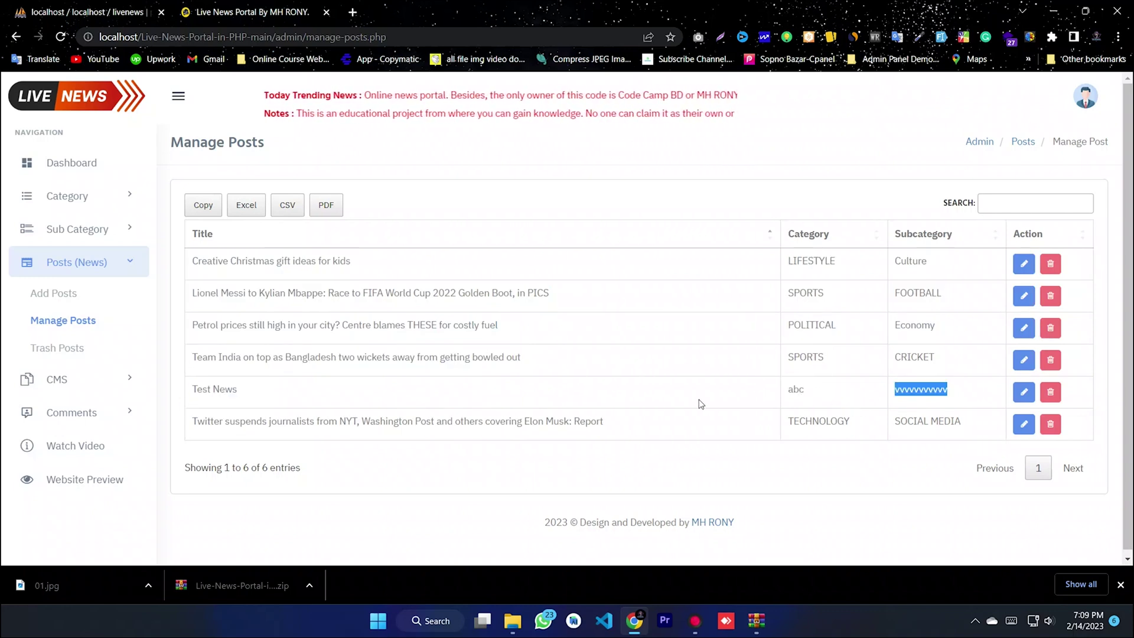
- Review the Test News edit form, then view the empty Trash Posts list
{"action": "left_click", "coordinate": [1020, 397]}
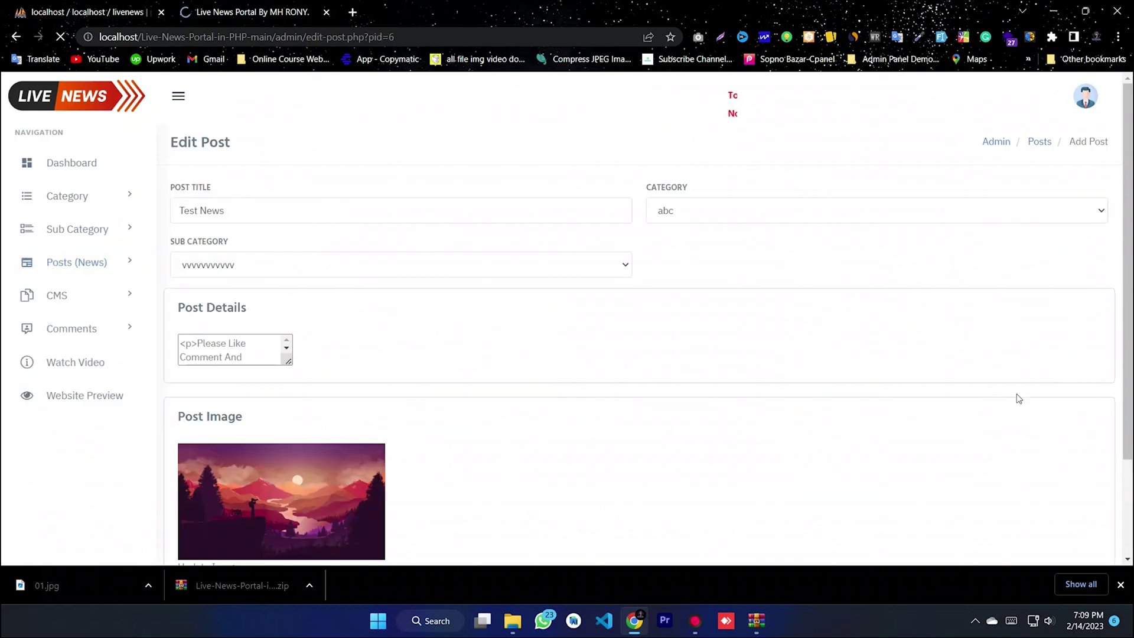
{"action": "scroll", "coordinate": [567, 354], "scroll_direction": "down", "scroll_amount": 5}
{"action": "scroll", "coordinate": [567, 354], "scroll_direction": "down", "scroll_amount": 2}
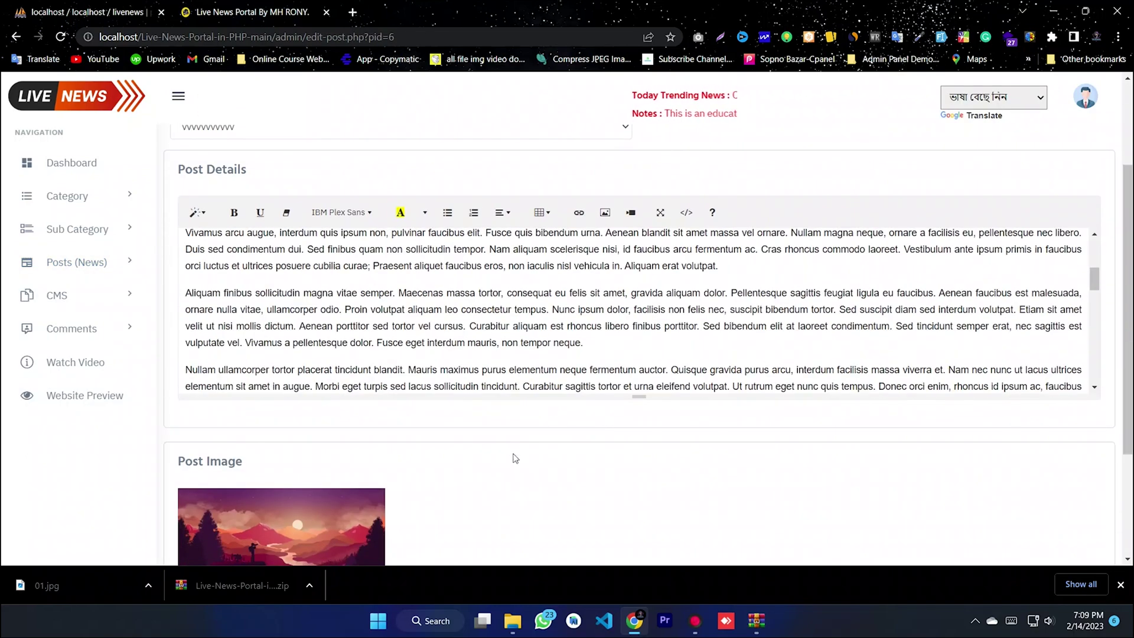
{"action": "scroll", "coordinate": [1129, 445], "scroll_direction": "down", "scroll_amount": 3}
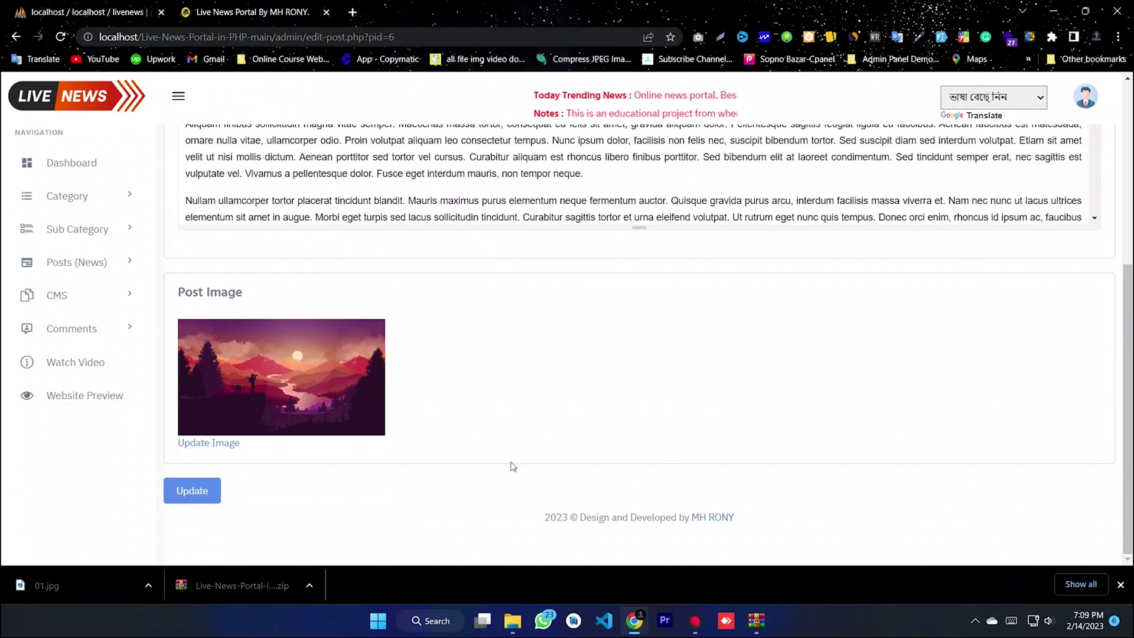
{"action": "scroll", "coordinate": [1129, 313], "scroll_direction": "up", "scroll_amount": 5}
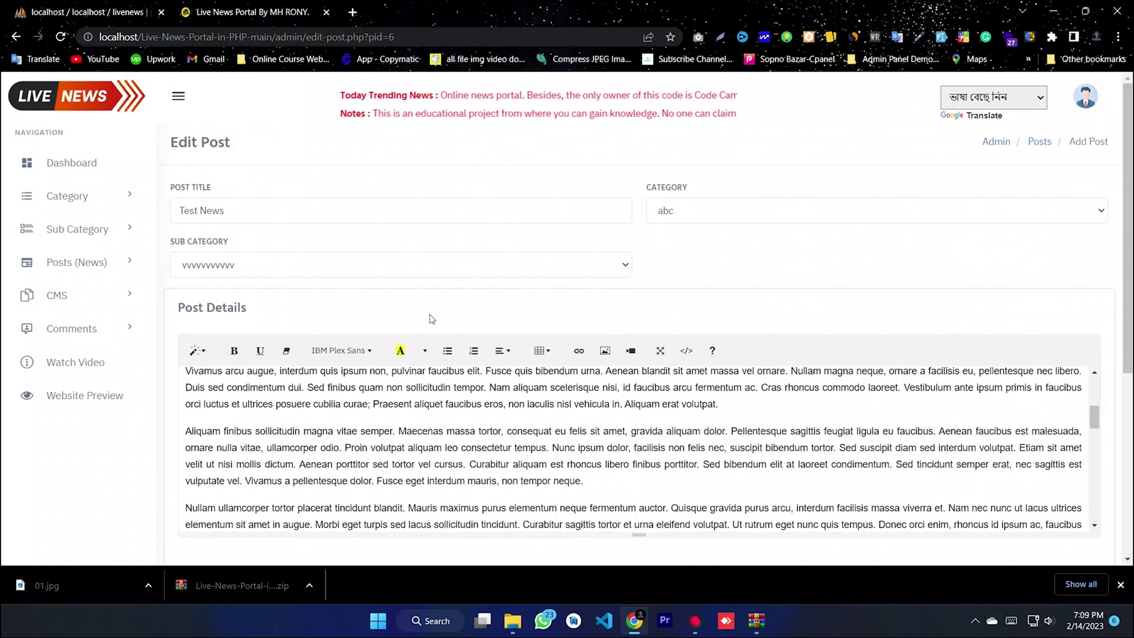
{"action": "left_click", "coordinate": [70, 265]}
{"action": "left_click", "coordinate": [66, 352]}
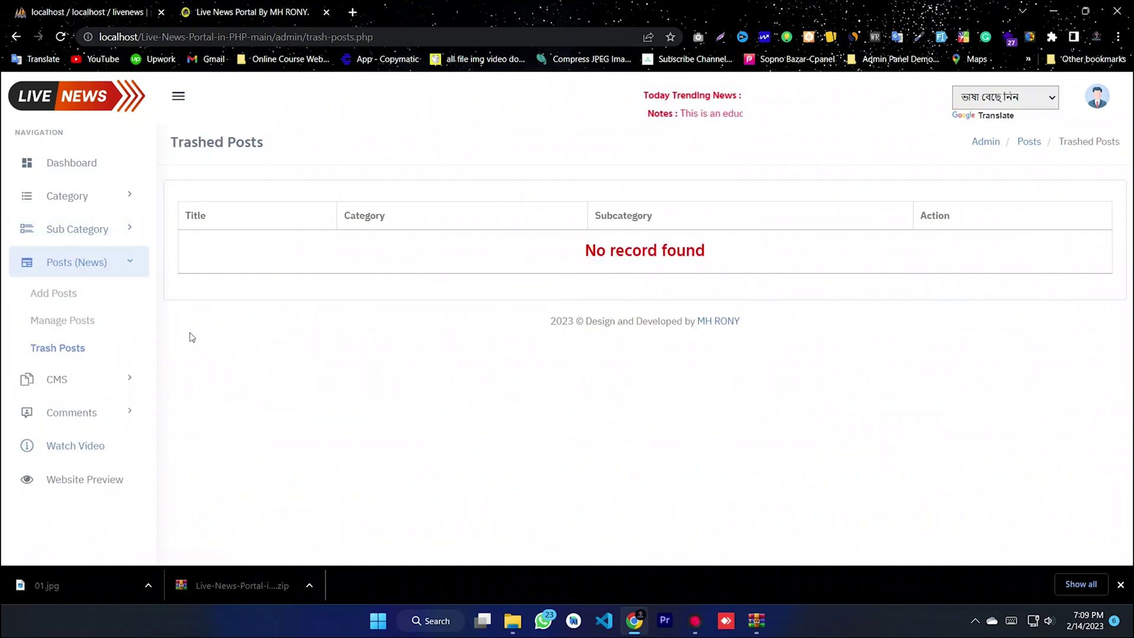
- Move the Twitter journalists post to the trash from Manage Posts
{"action": "left_click", "coordinate": [57, 321]}
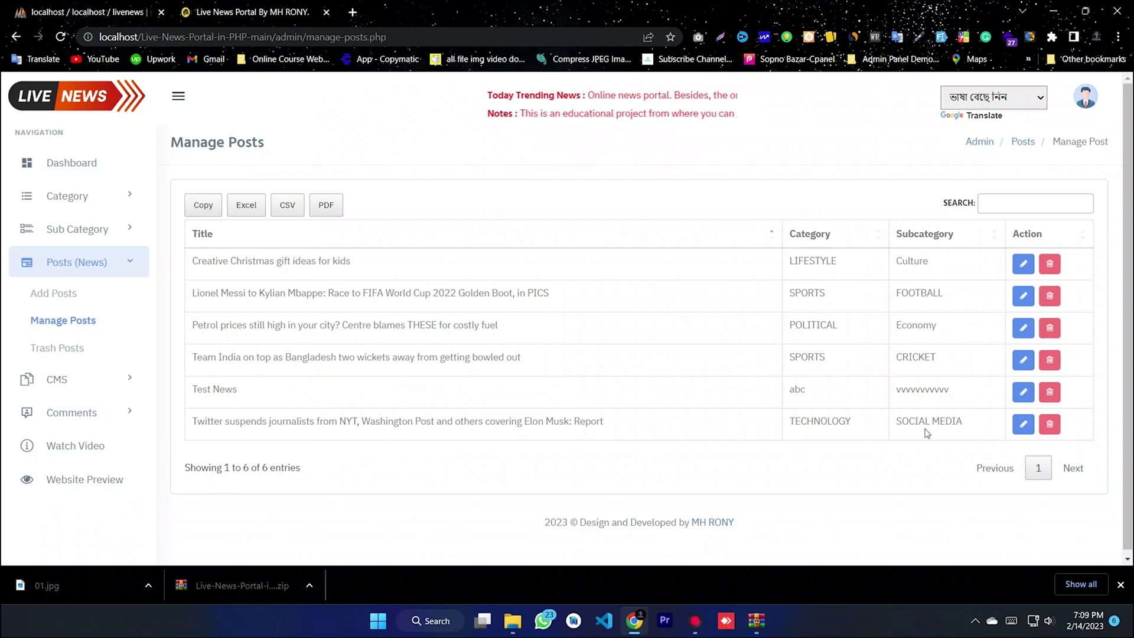
{"action": "left_click", "coordinate": [1050, 424]}
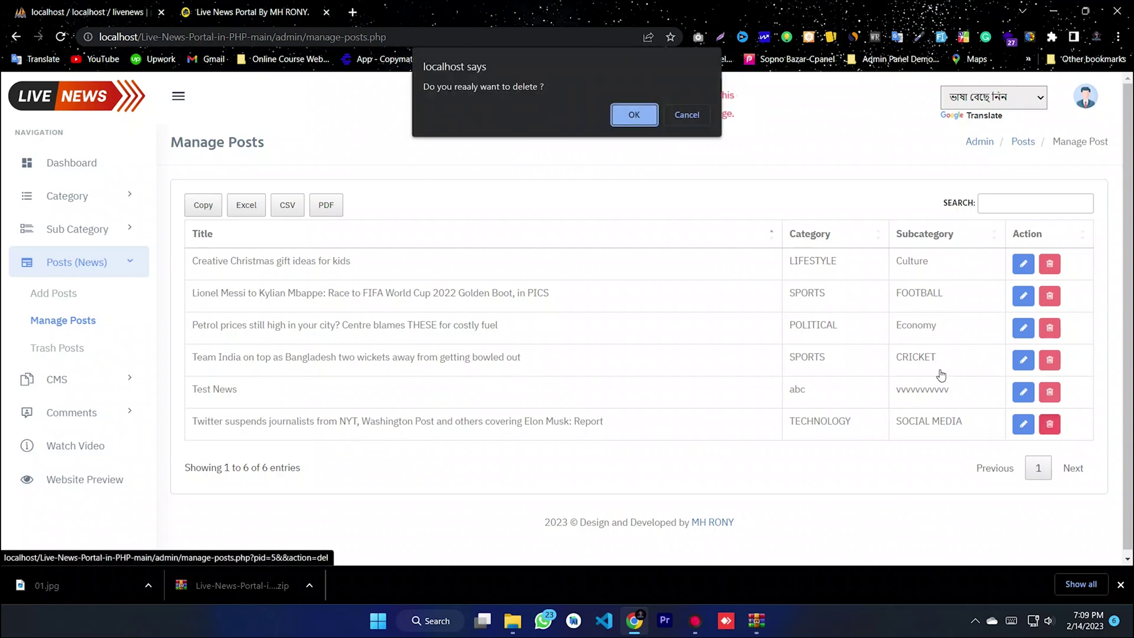
{"action": "left_click", "coordinate": [634, 114]}
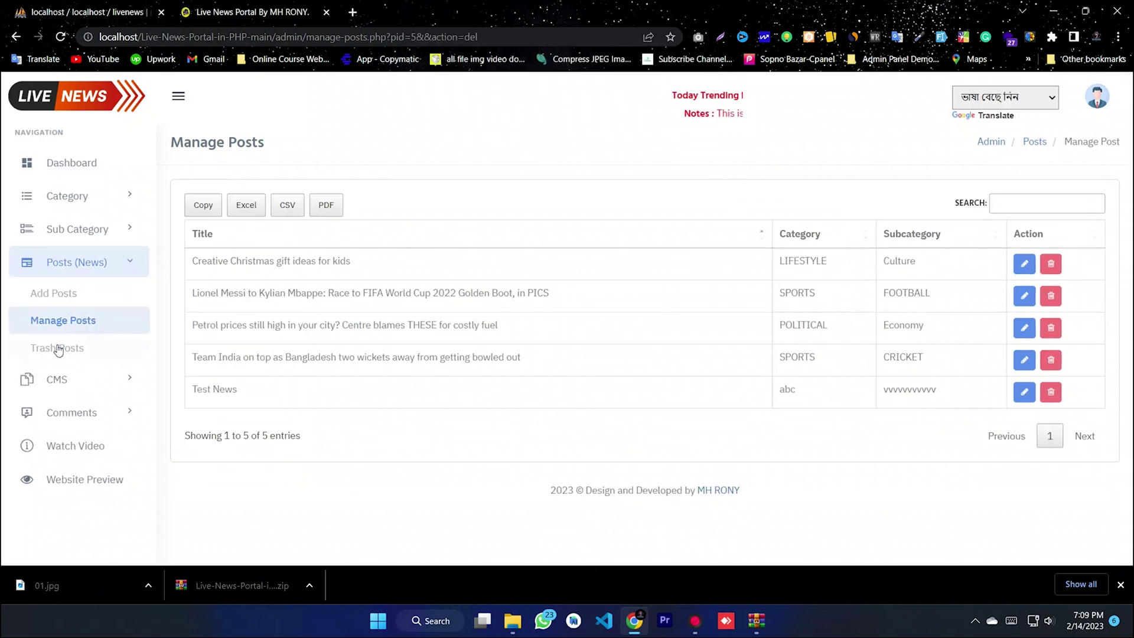
- Restore the Twitter post from Trash Posts and confirm it's back in Manage Posts
{"action": "left_click", "coordinate": [58, 349]}
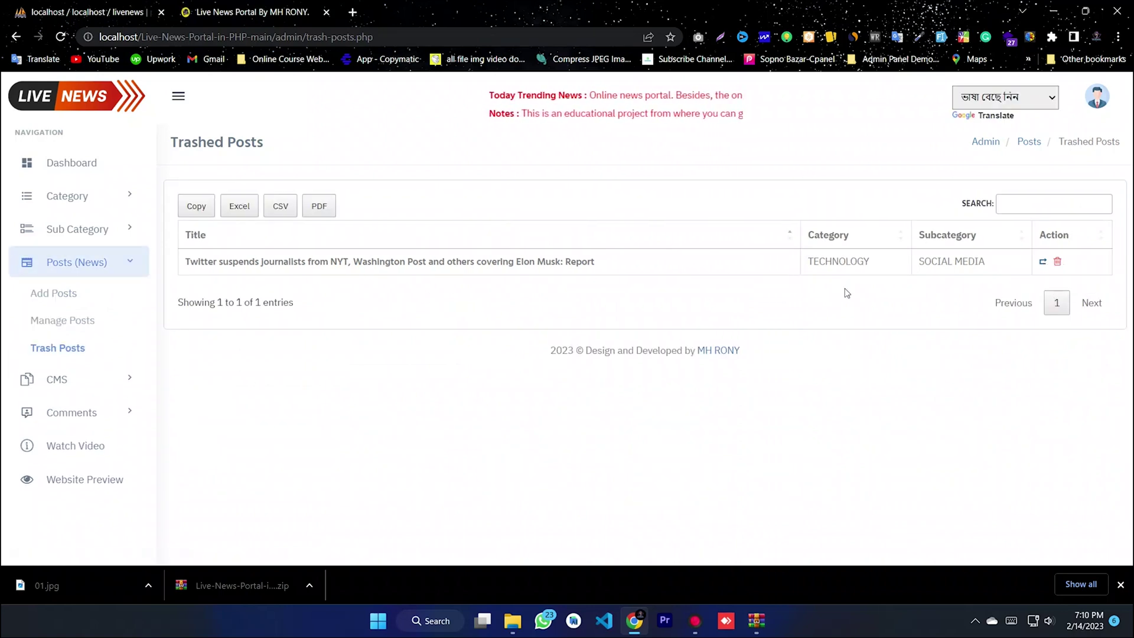
{"action": "left_click", "coordinate": [1043, 261]}
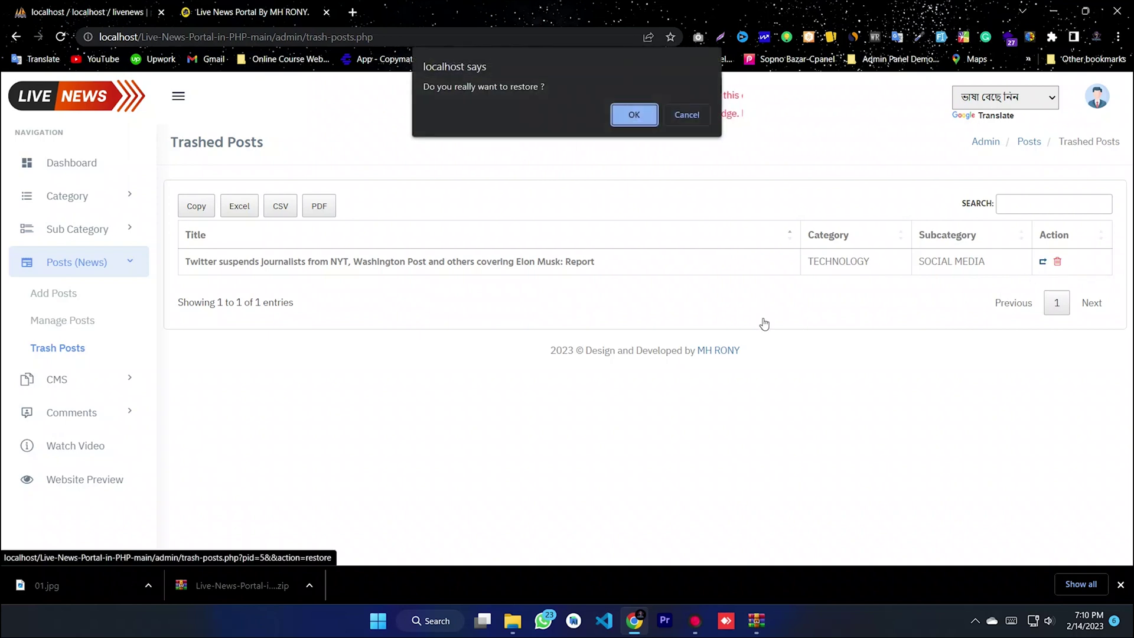
{"action": "left_click", "coordinate": [649, 114]}
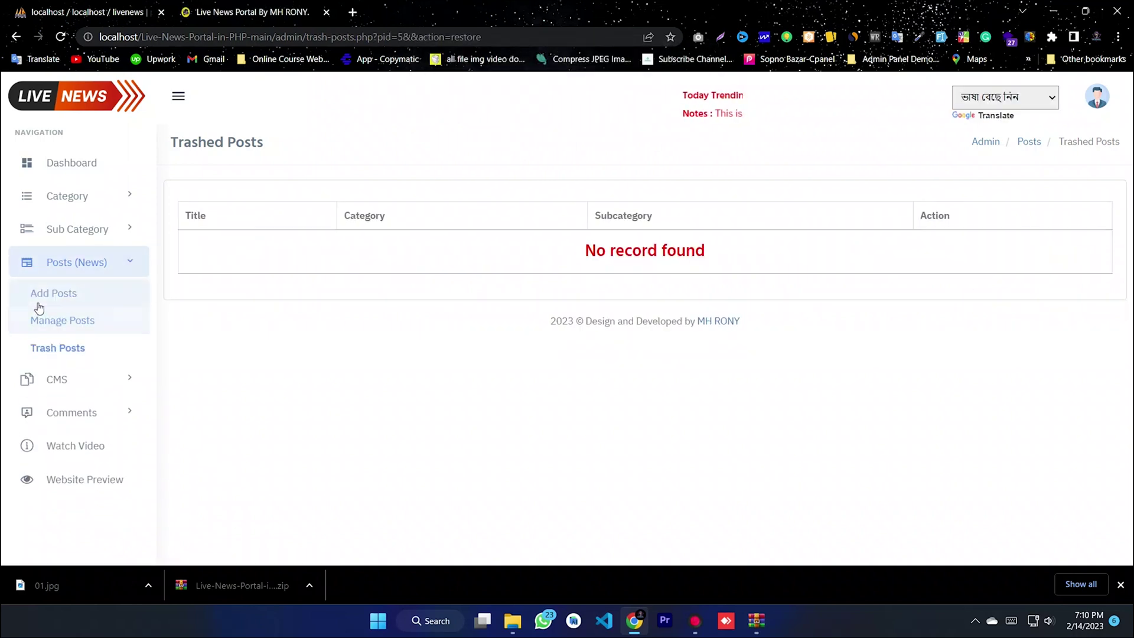
{"action": "left_click", "coordinate": [50, 321]}
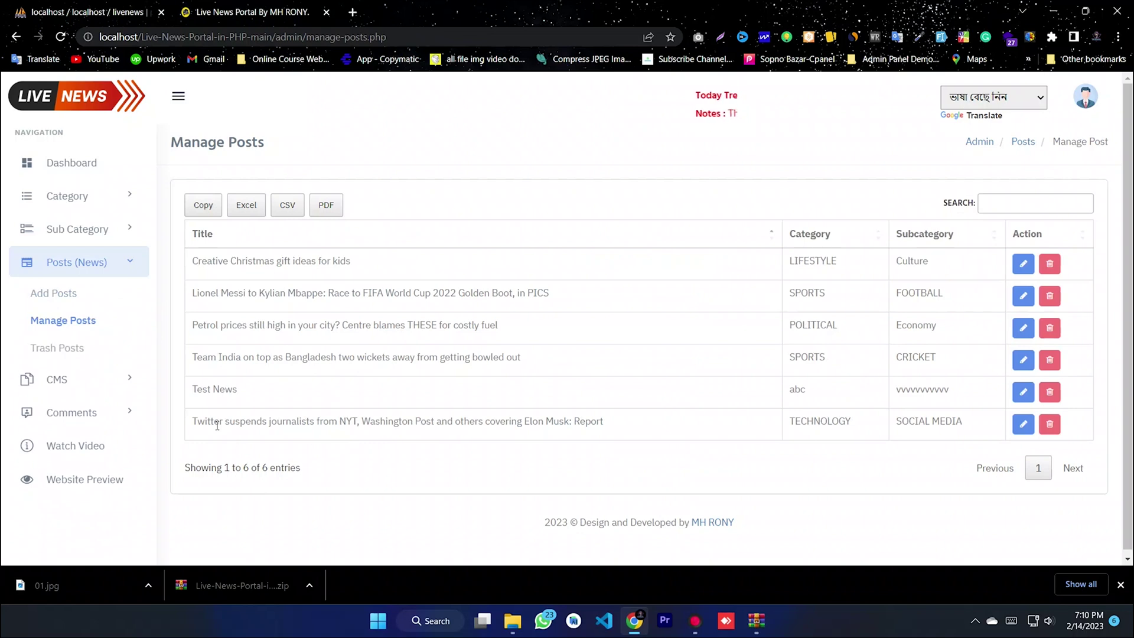
{"action": "left_click_drag", "start_coordinate": [596, 421], "coordinate": [296, 420]}
{"action": "left_click", "coordinate": [673, 423]}
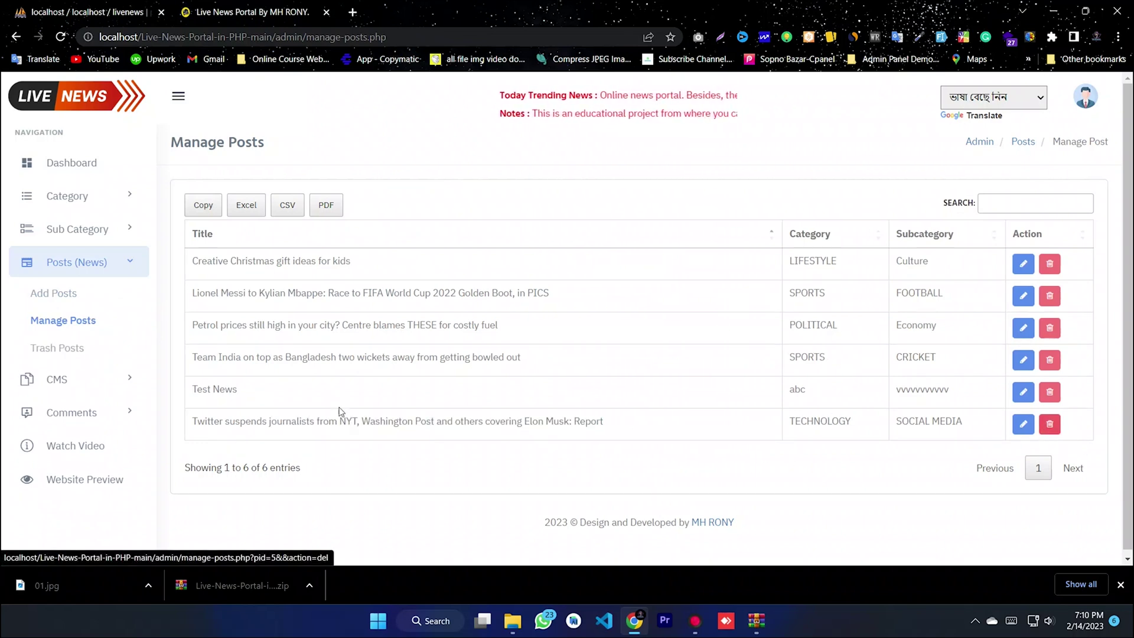
- Review the About us CMS page's title and description
{"action": "left_click", "coordinate": [75, 265]}
{"action": "left_click", "coordinate": [78, 299]}
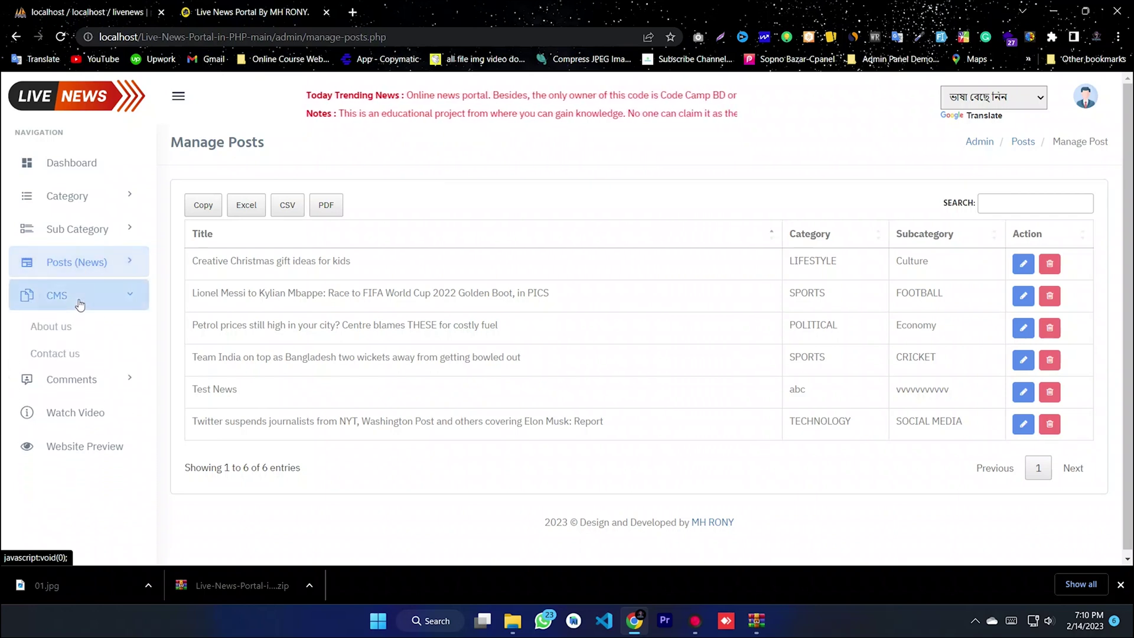
{"action": "left_click", "coordinate": [39, 330]}
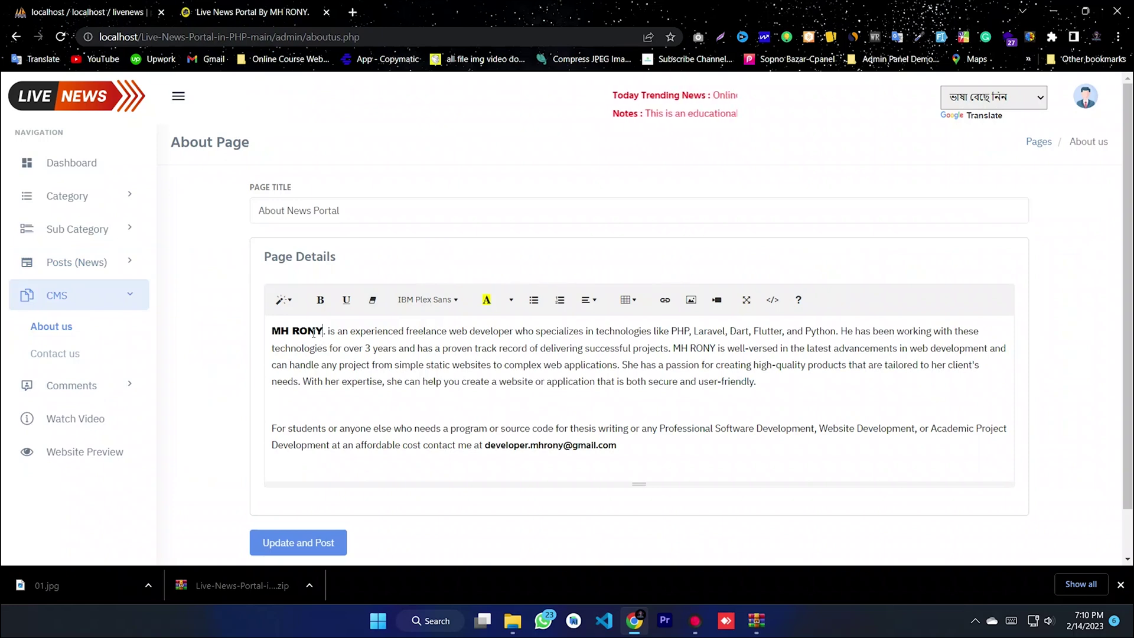
{"action": "left_click_drag", "start_coordinate": [624, 428], "coordinate": [313, 333]}
{"action": "left_click", "coordinate": [659, 428]}
{"action": "scroll", "coordinate": [750, 438], "scroll_direction": "down", "scroll_amount": 1}
{"action": "scroll", "coordinate": [750, 439], "scroll_direction": "up", "scroll_amount": 1}
{"action": "triple_click", "coordinate": [362, 220]}
{"action": "left_click", "coordinate": [362, 220]}
{"action": "triple_click", "coordinate": [362, 220]}
{"action": "left_click", "coordinate": [362, 221]}
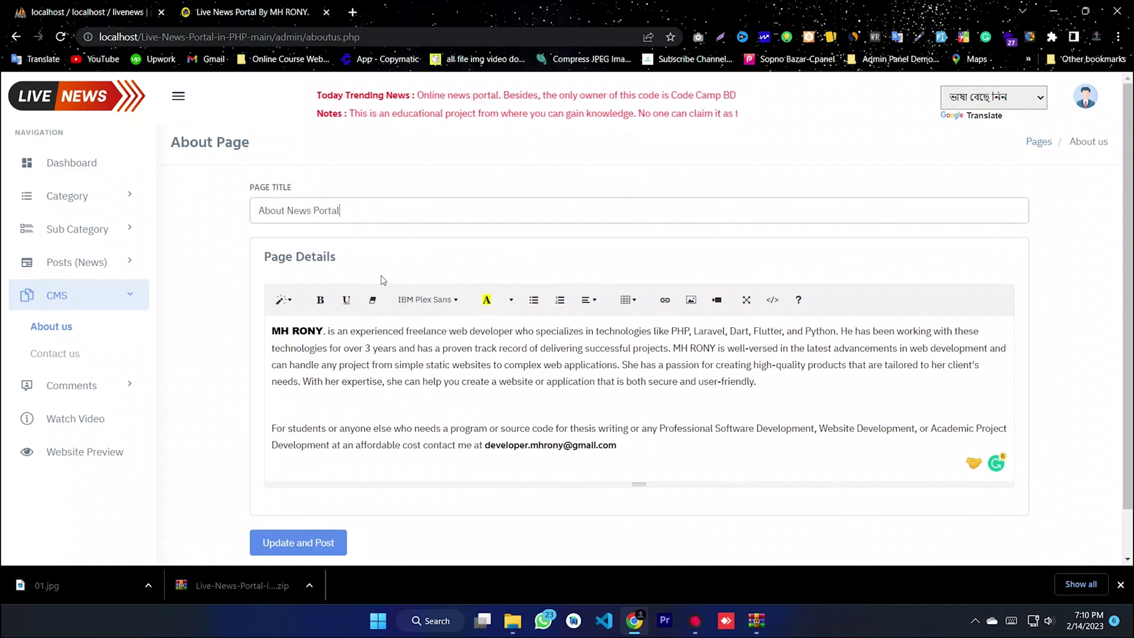
{"action": "scroll", "coordinate": [378, 449], "scroll_direction": "down", "scroll_amount": 1}
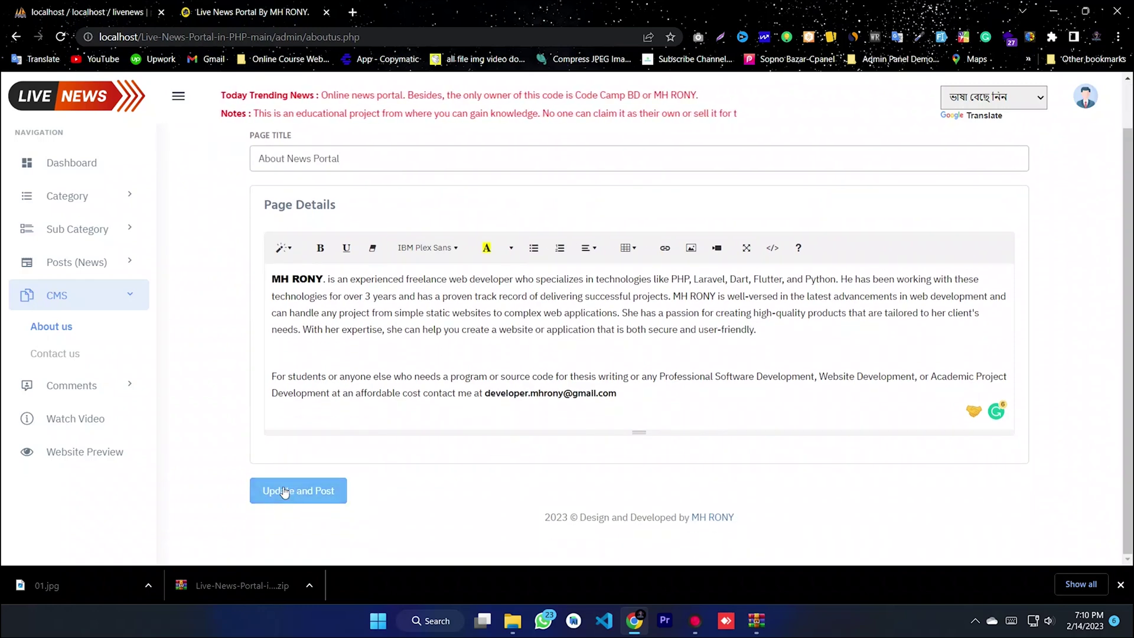
- Review the Contact us page's contact details
{"action": "left_click", "coordinate": [57, 354]}
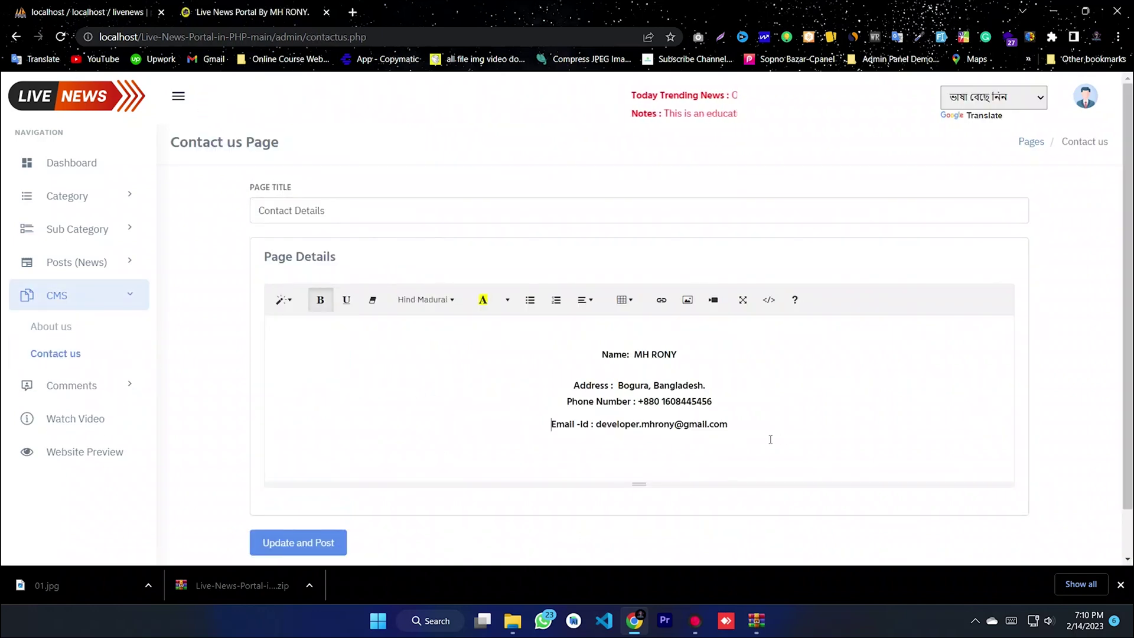
{"action": "left_click_drag", "start_coordinate": [770, 440], "coordinate": [524, 349]}
{"action": "left_click", "coordinate": [380, 402]}
{"action": "scroll", "coordinate": [381, 402], "scroll_direction": "down", "scroll_amount": 1}
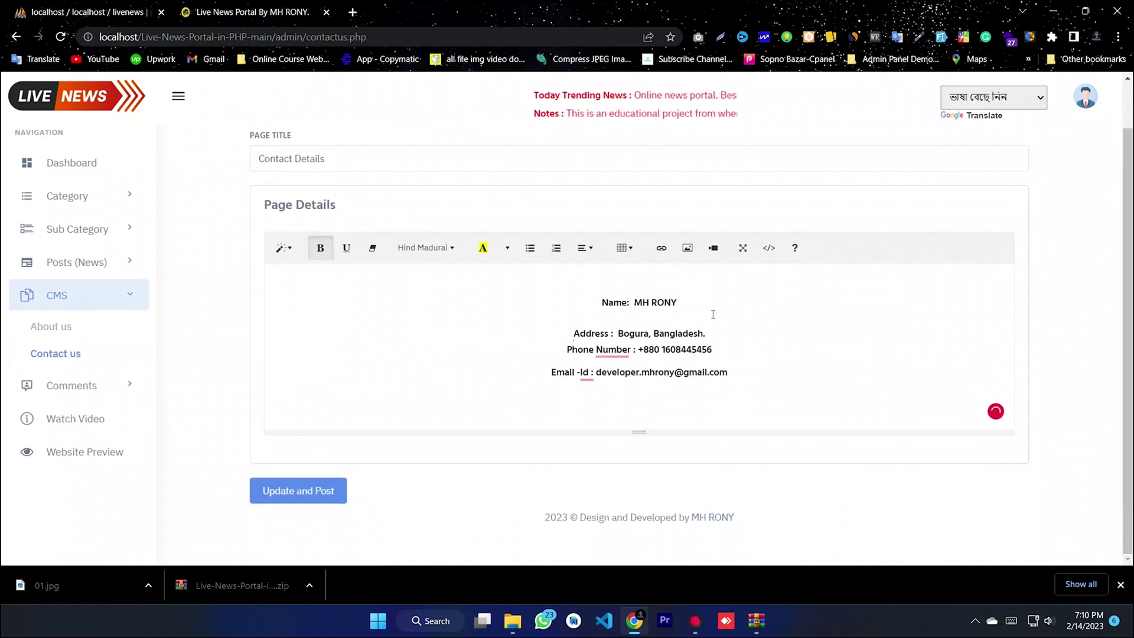
{"action": "left_click", "coordinate": [133, 302]}
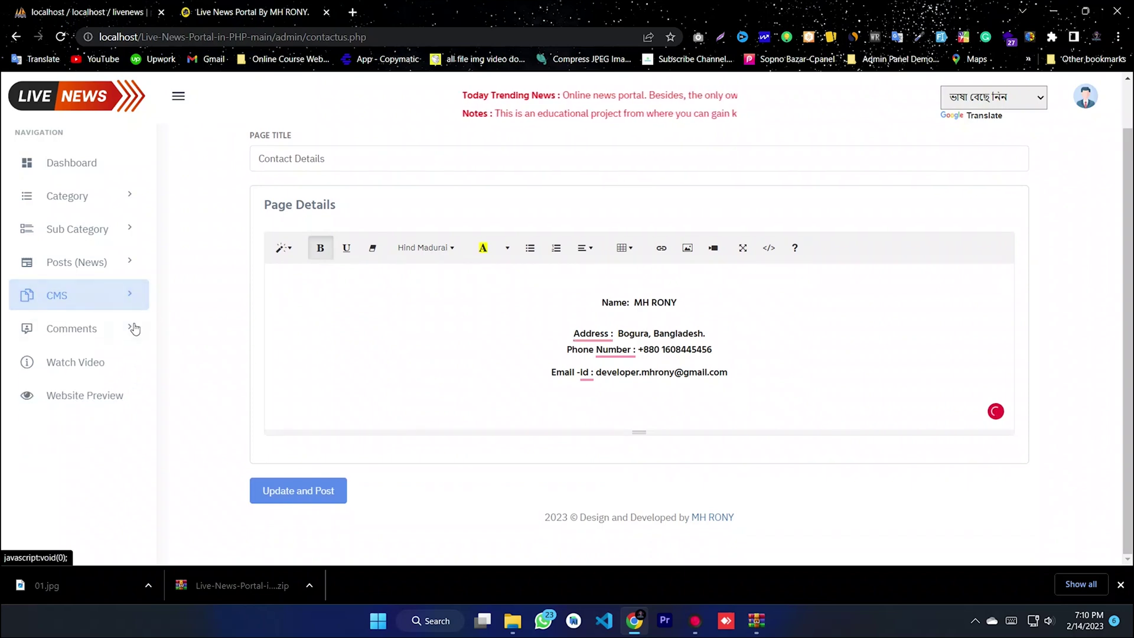
{"action": "left_click", "coordinate": [77, 331]}
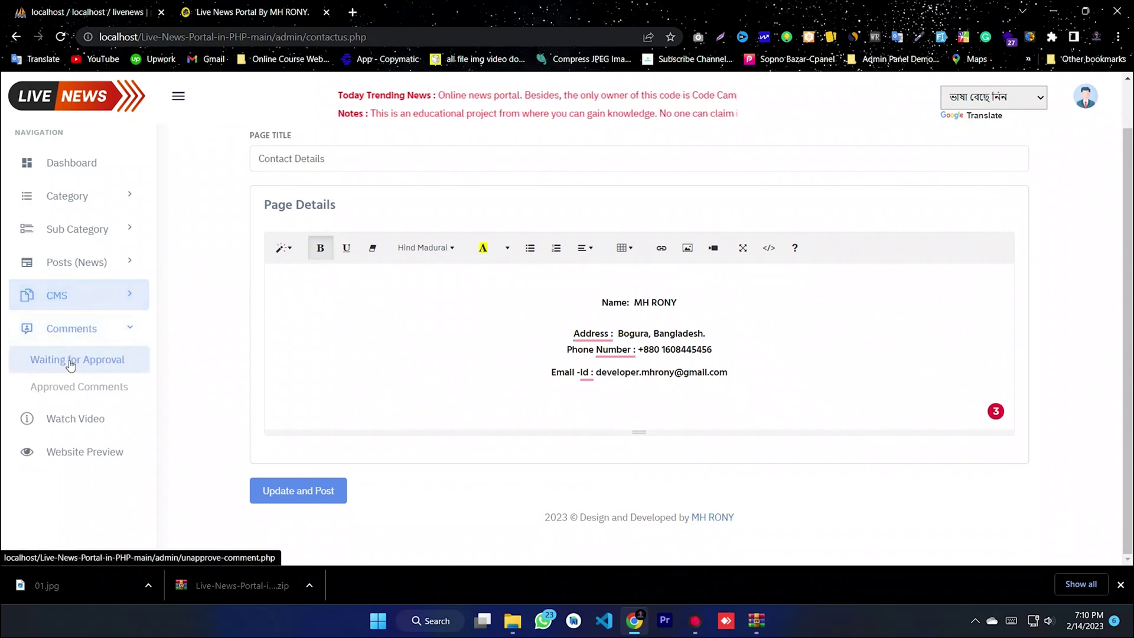
- Approve the one comment waiting for approval
{"action": "left_click", "coordinate": [75, 361]}
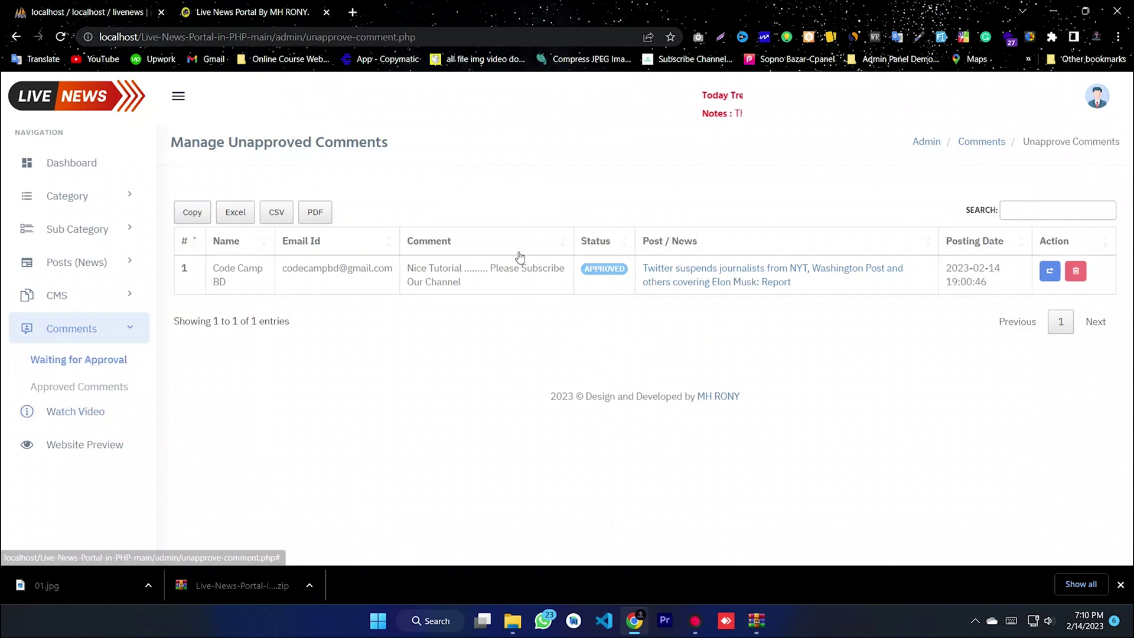
{"action": "left_click", "coordinate": [370, 302]}
{"action": "triple_click", "coordinate": [456, 279]}
{"action": "left_click", "coordinate": [505, 286]}
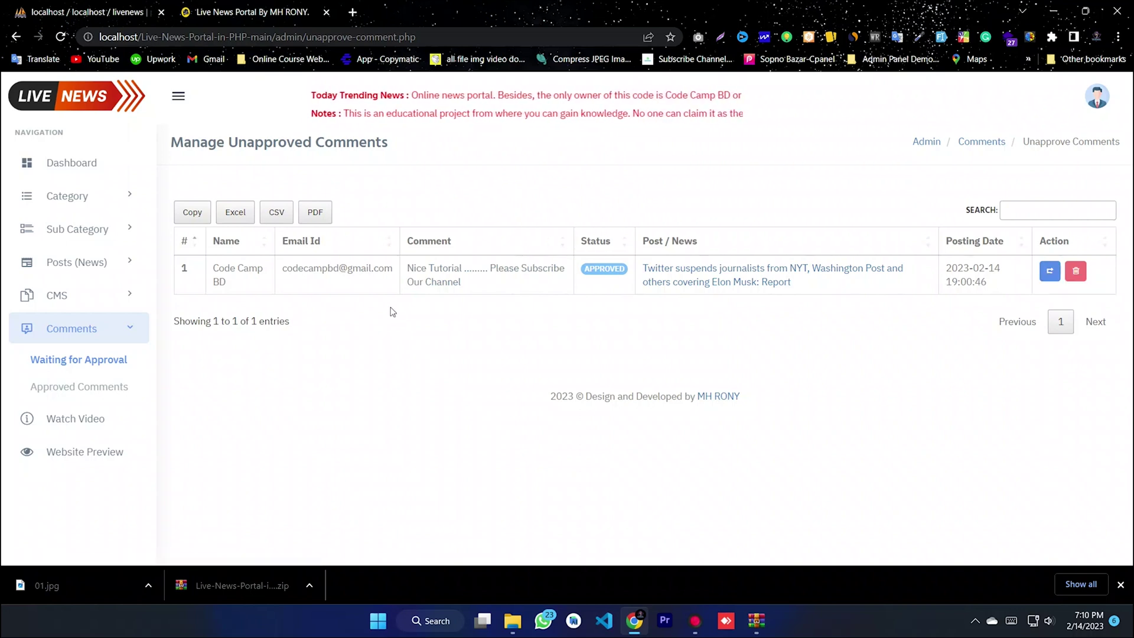
{"action": "left_click", "coordinate": [1050, 272]}
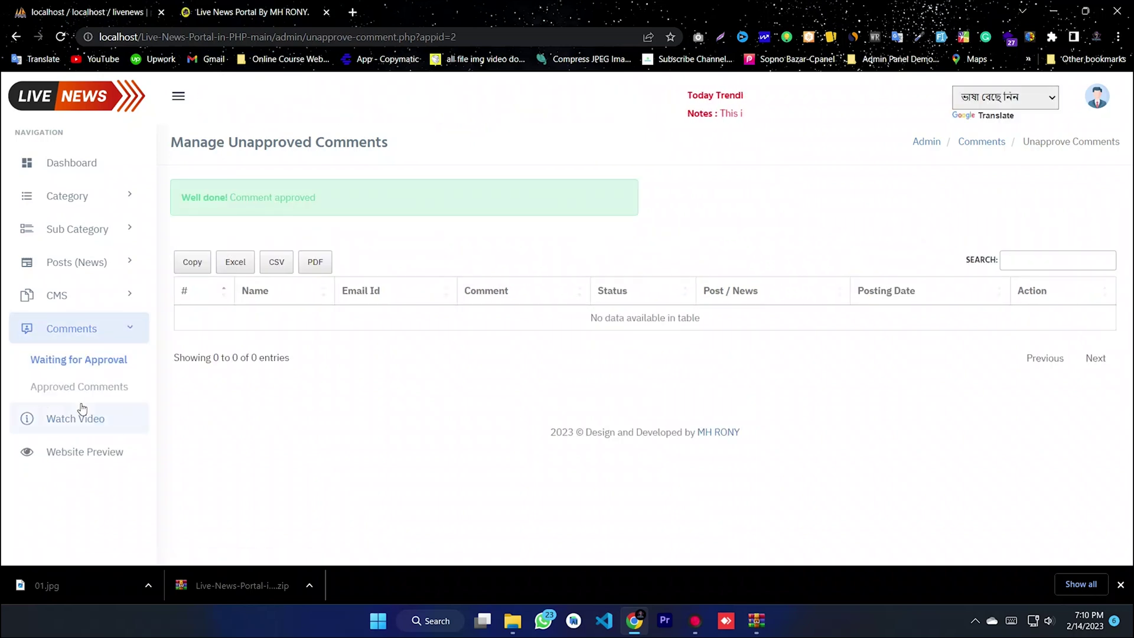
- Check that the Approved Comments list now shows two comments
{"action": "left_click", "coordinate": [65, 397]}
{"action": "left_click_drag", "start_coordinate": [749, 281], "coordinate": [405, 336]}
{"action": "left_click", "coordinate": [670, 372]}
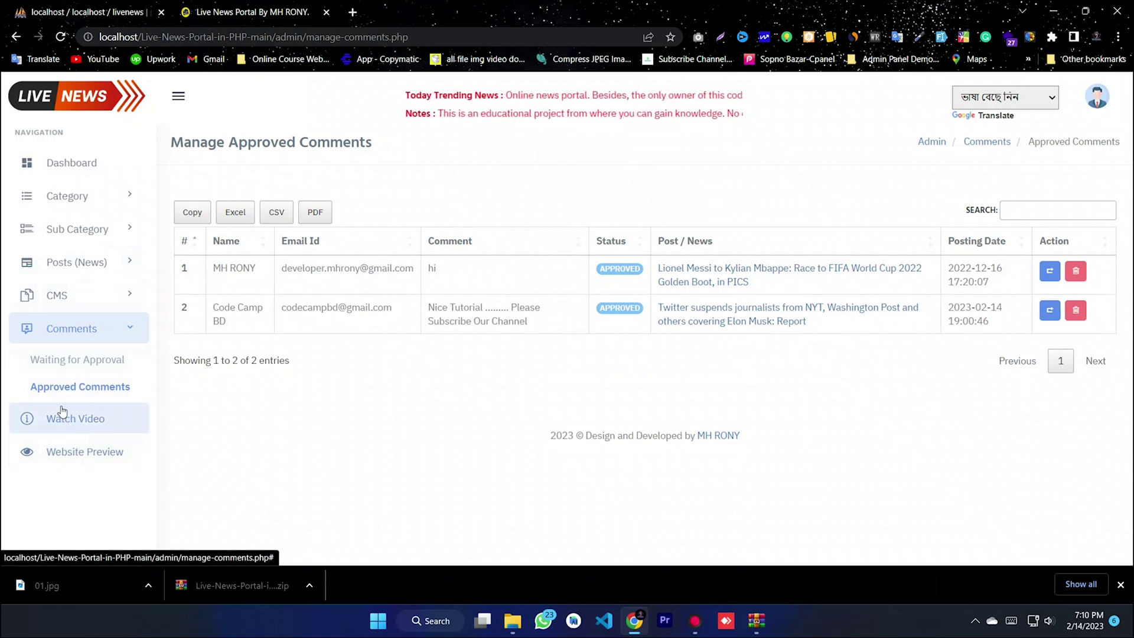
- Log out of the admin panel from the profile menu
{"action": "left_click", "coordinate": [74, 330]}
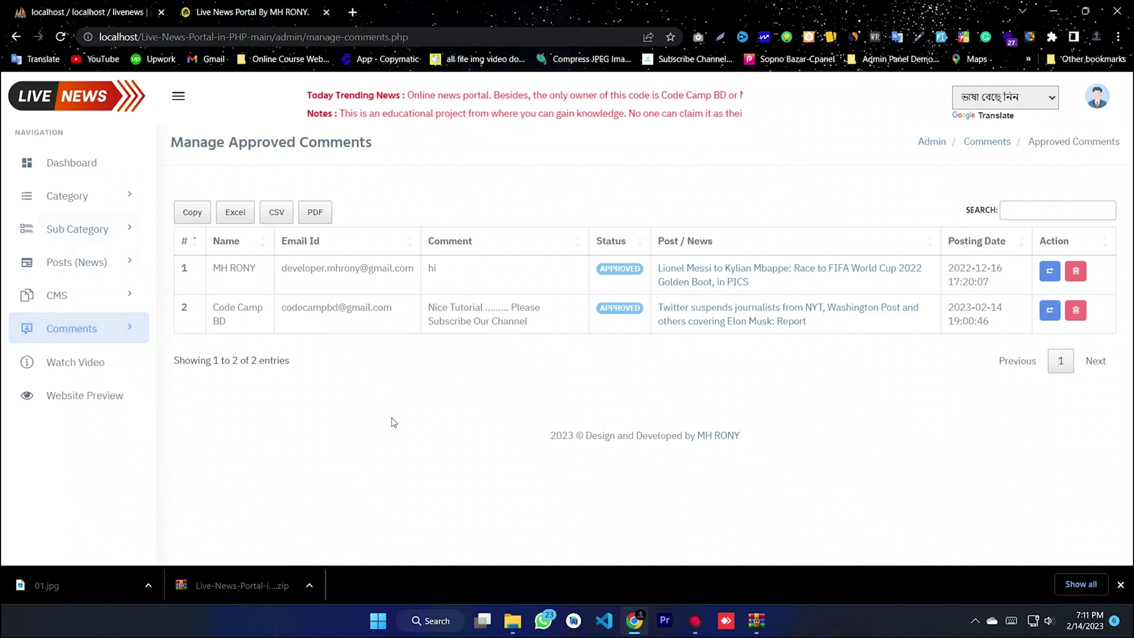
{"action": "left_click", "coordinate": [1097, 96]}
{"action": "left_click", "coordinate": [1039, 186]}
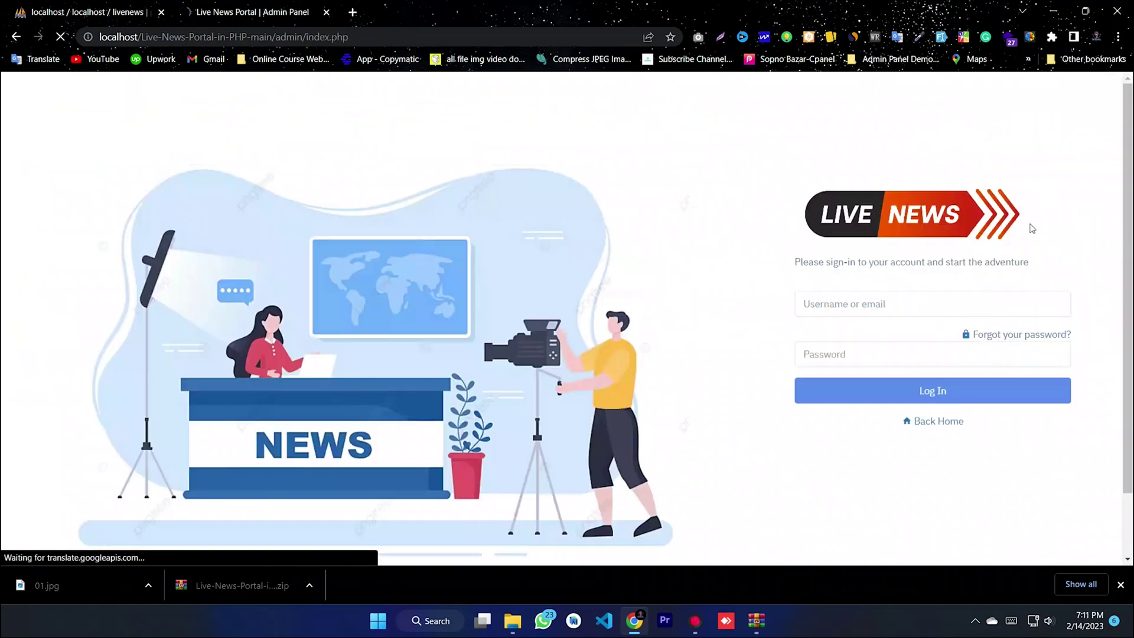
- Remove 'admin/index.php' from the localhost URL and load the public home page
{"action": "double_click", "coordinate": [331, 37]}
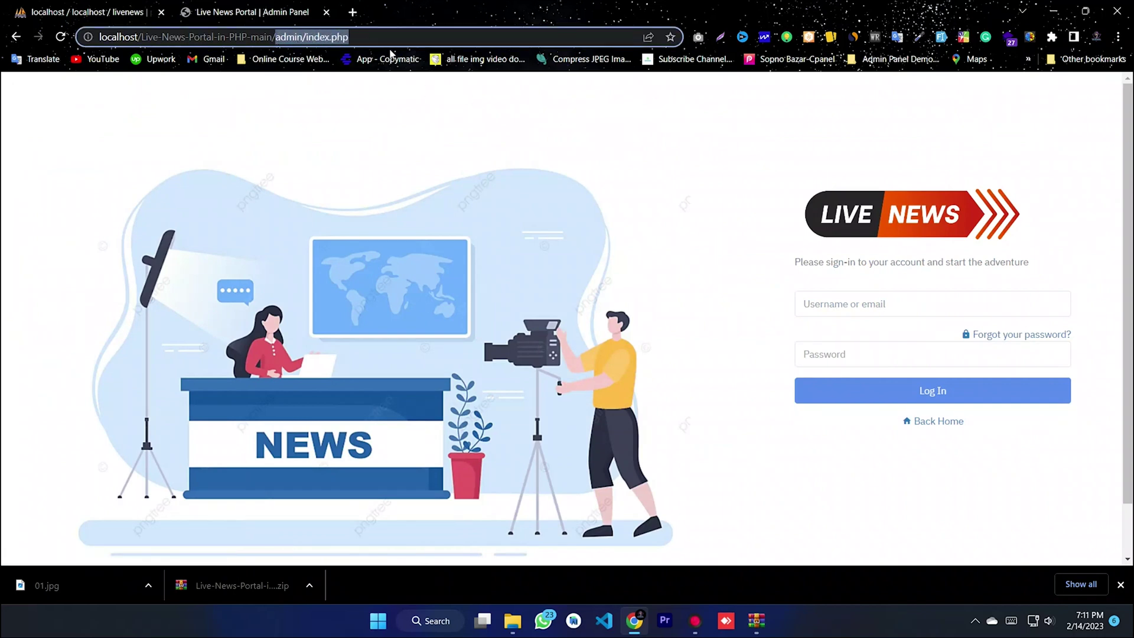
{"action": "key", "text": "BackSpace"}
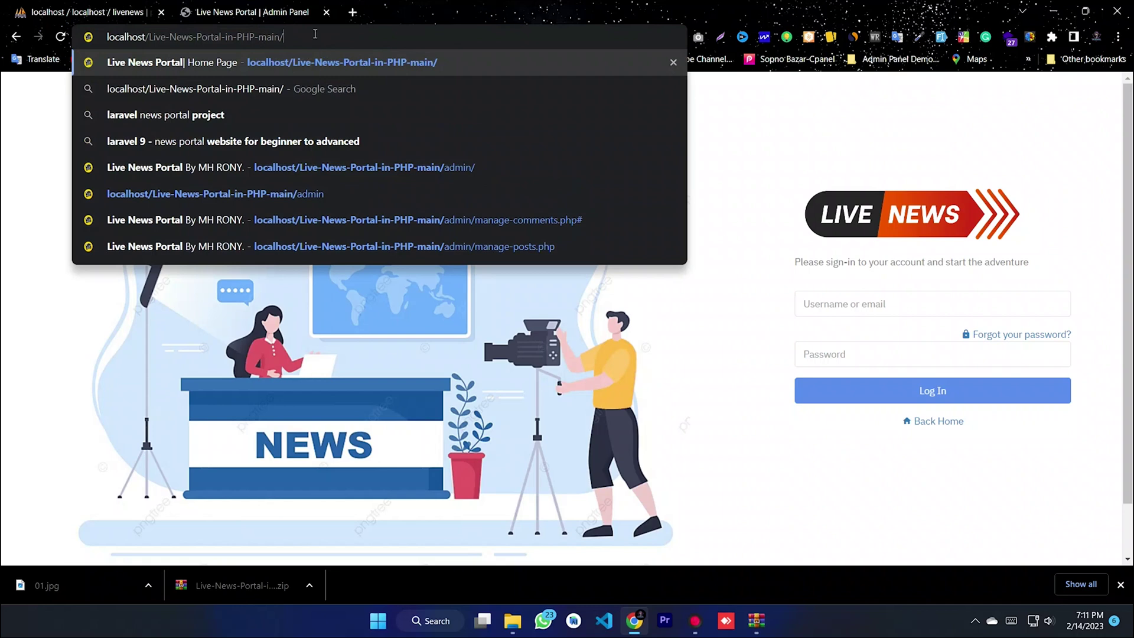
{"action": "triple_click", "coordinate": [297, 34]}
{"action": "left_click", "coordinate": [334, 36]}
{"action": "key", "text": "Return"}
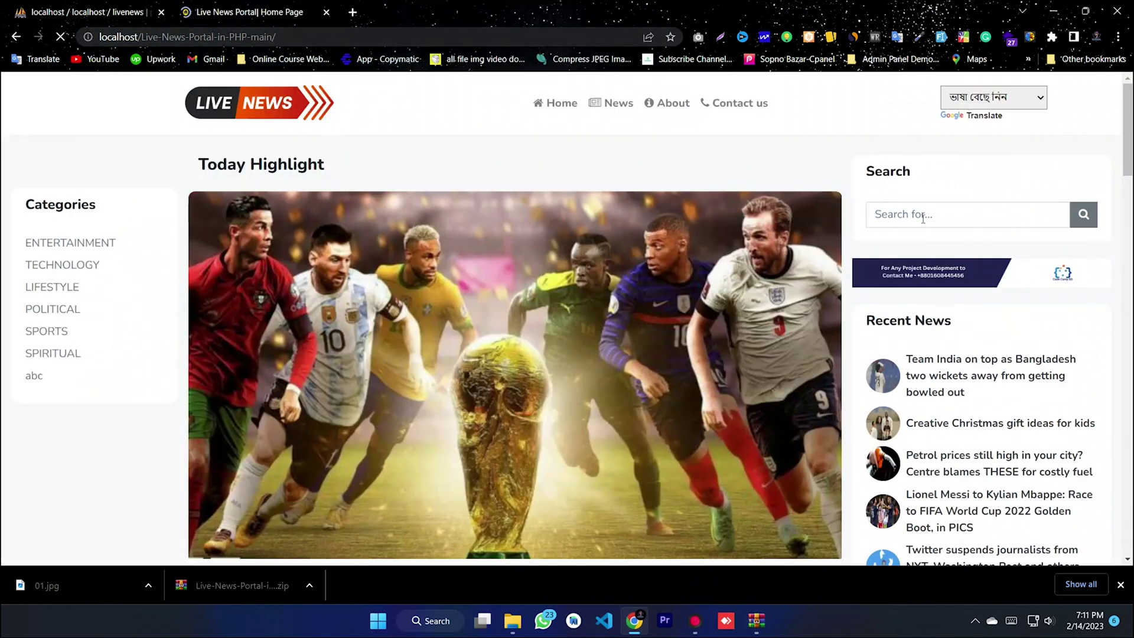
{"action": "left_click_drag", "start_coordinate": [1128, 144], "coordinate": [1130, 213]}
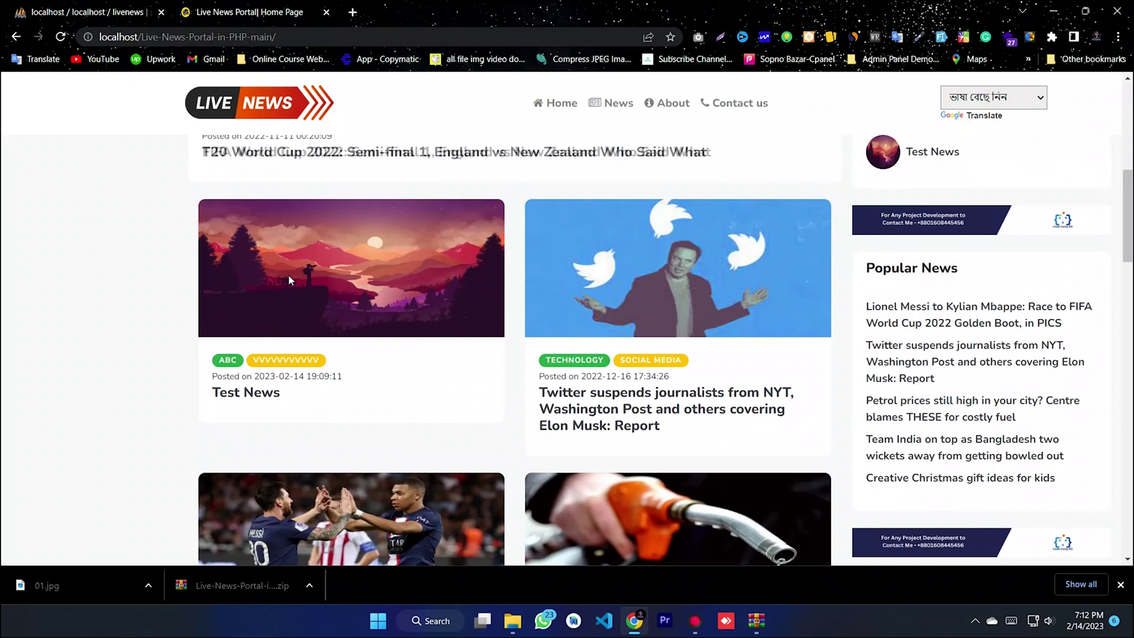
{"action": "left_click", "coordinate": [257, 397]}
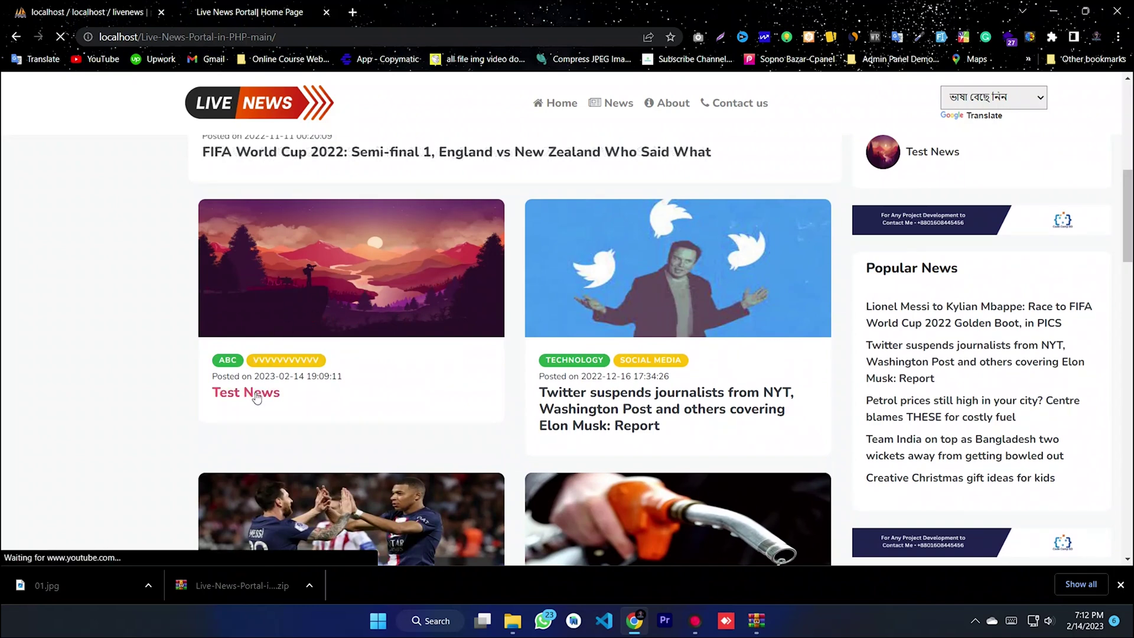
{"action": "scroll", "coordinate": [360, 283], "scroll_direction": "down", "scroll_amount": 2}
{"action": "scroll", "coordinate": [365, 304], "scroll_direction": "down", "scroll_amount": 5}
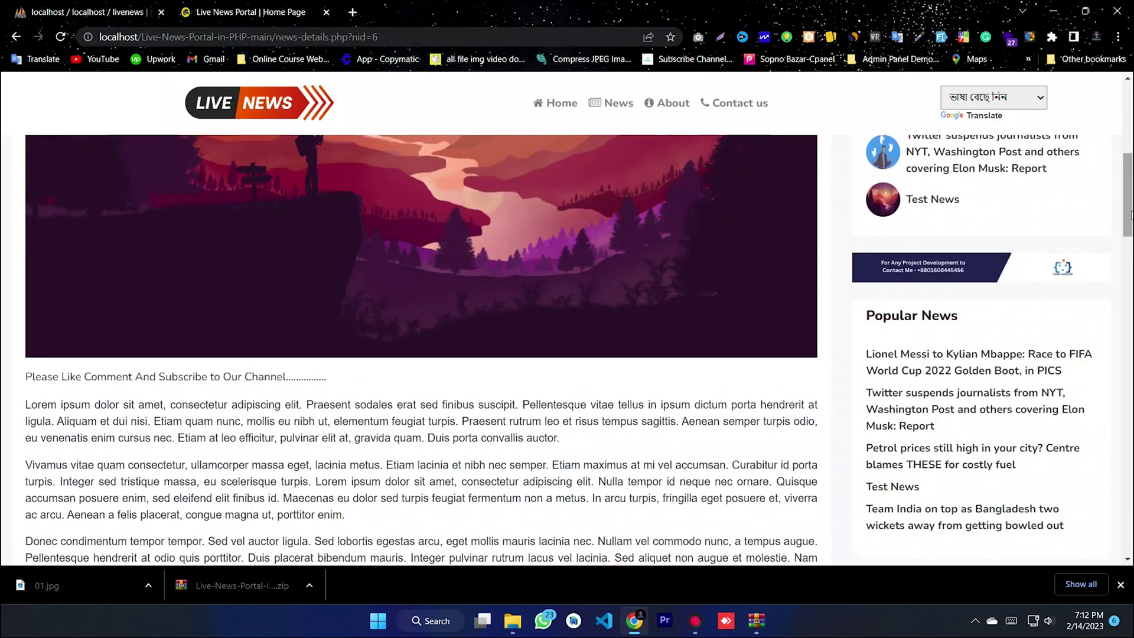
{"action": "left_click_drag", "start_coordinate": [65, 376], "coordinate": [332, 407]}
{"action": "left_click", "coordinate": [412, 394]}
{"action": "mouse_move", "coordinate": [1132, 207]}
{"action": "left_mouse_down"}
{"action": "mouse_move", "coordinate": [1132, 493]}
{"action": "mouse_move", "coordinate": [1132, 203]}
{"action": "left_mouse_up"}
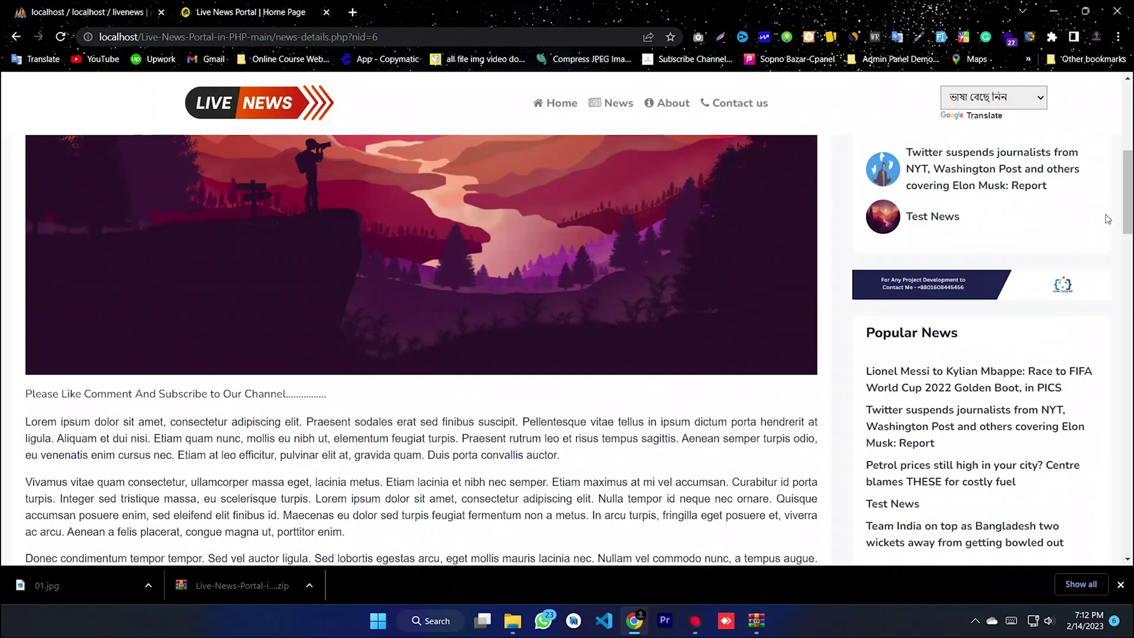
{"action": "scroll", "coordinate": [1102, 221], "scroll_direction": "up", "scroll_amount": 7}
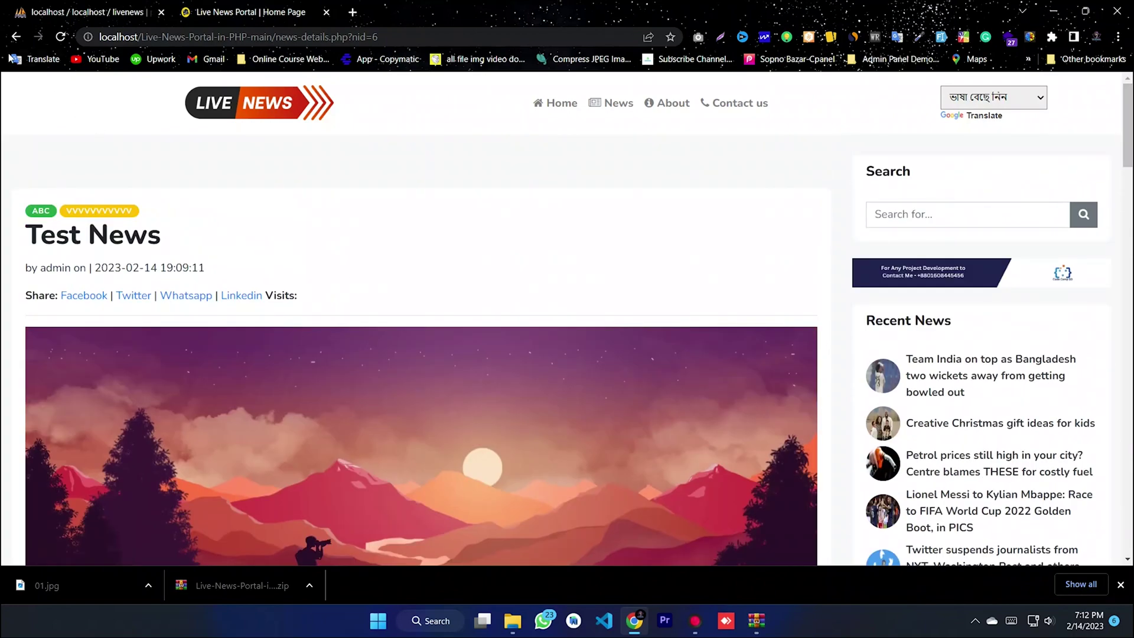
{"action": "left_click", "coordinate": [16, 37]}
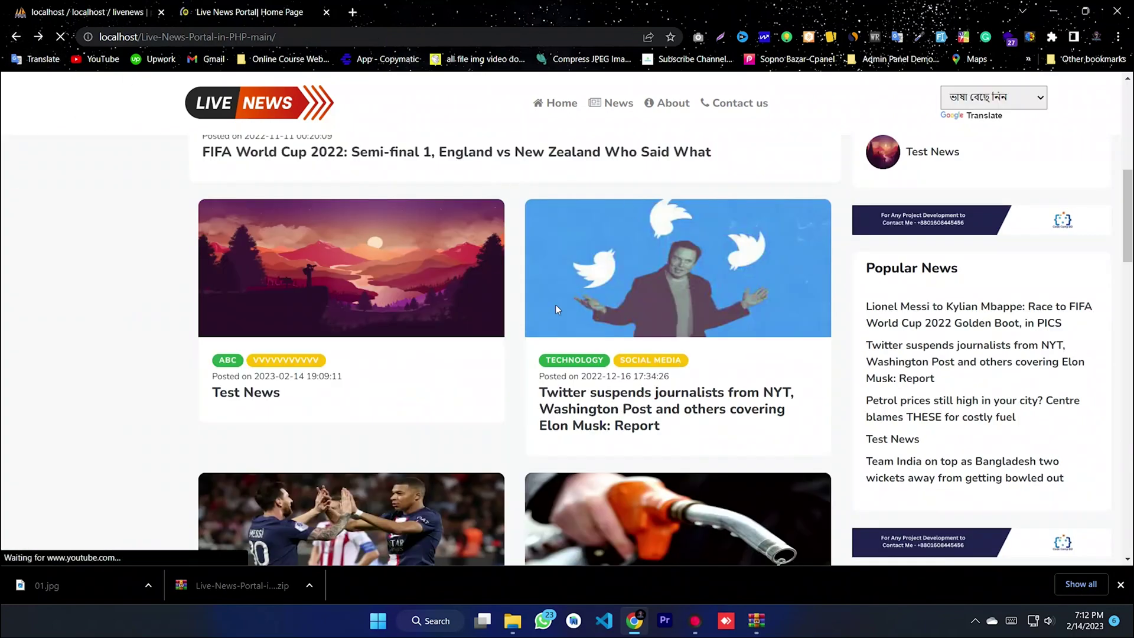
- Open the Twitter suspends journalists article and read its approved comment
{"action": "left_click", "coordinate": [615, 417]}
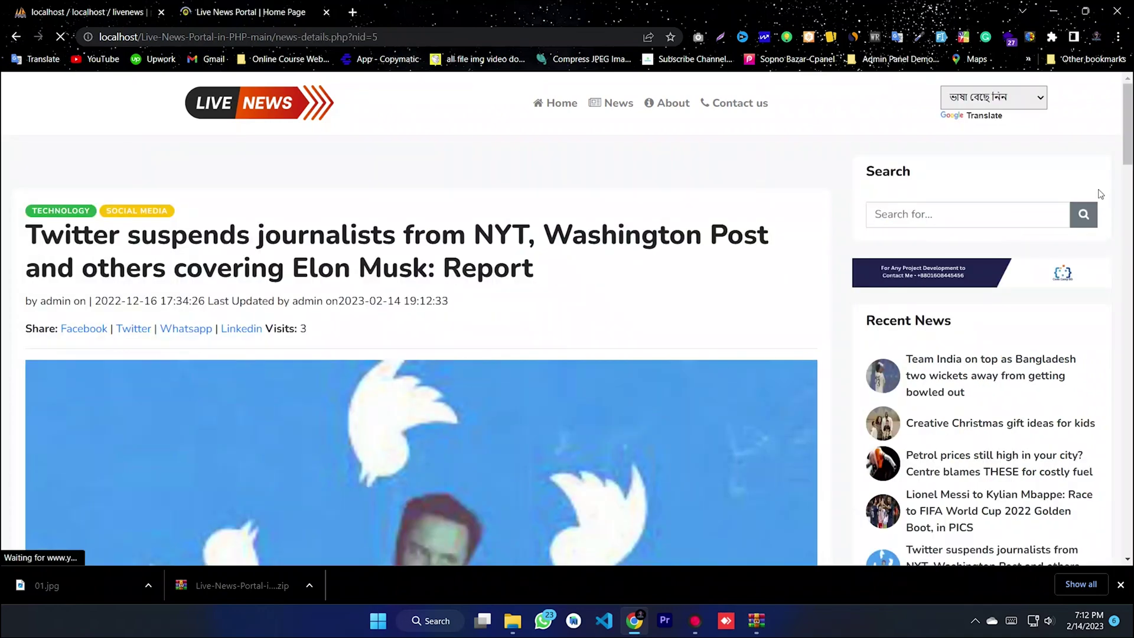
{"action": "left_click_drag", "start_coordinate": [1129, 136], "coordinate": [1130, 480]}
{"action": "left_click_drag", "start_coordinate": [248, 360], "coordinate": [56, 361]}
{"action": "left_click", "coordinate": [324, 358]}
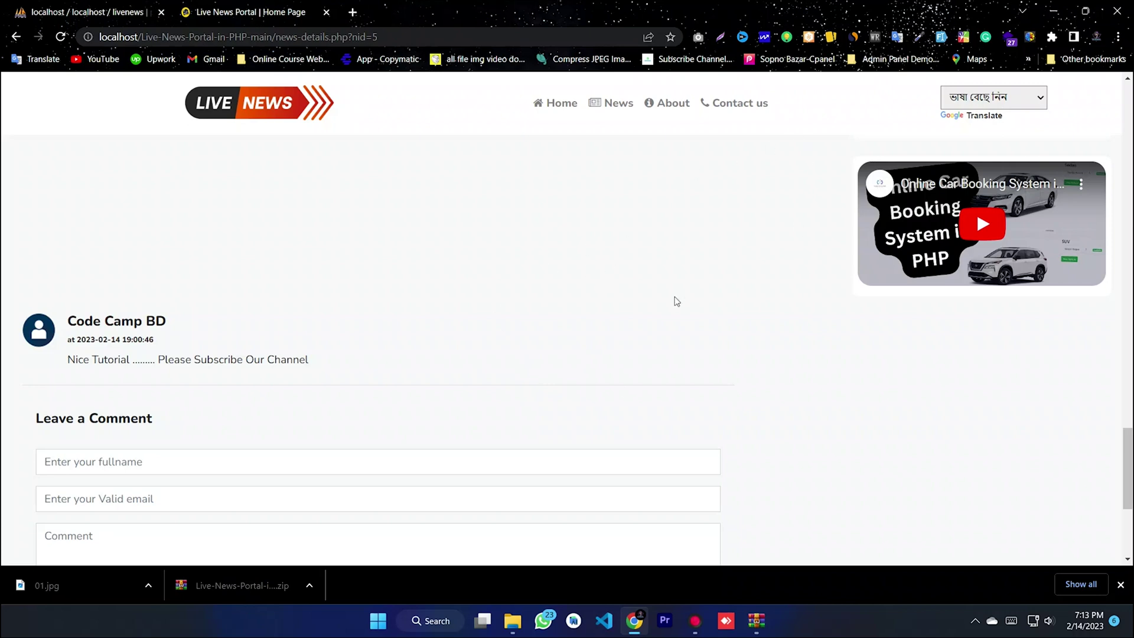
- Browse down the home page, then minimize the browser to the desktop
{"action": "scroll", "coordinate": [734, 263], "scroll_direction": "up", "scroll_amount": 10}
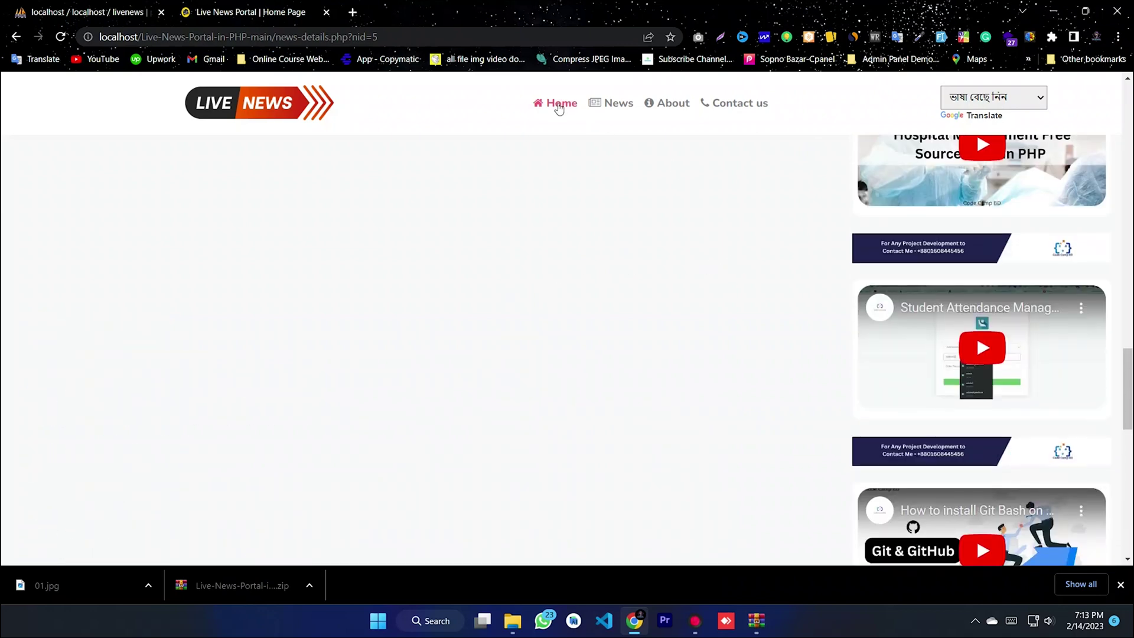
{"action": "left_click", "coordinate": [555, 104]}
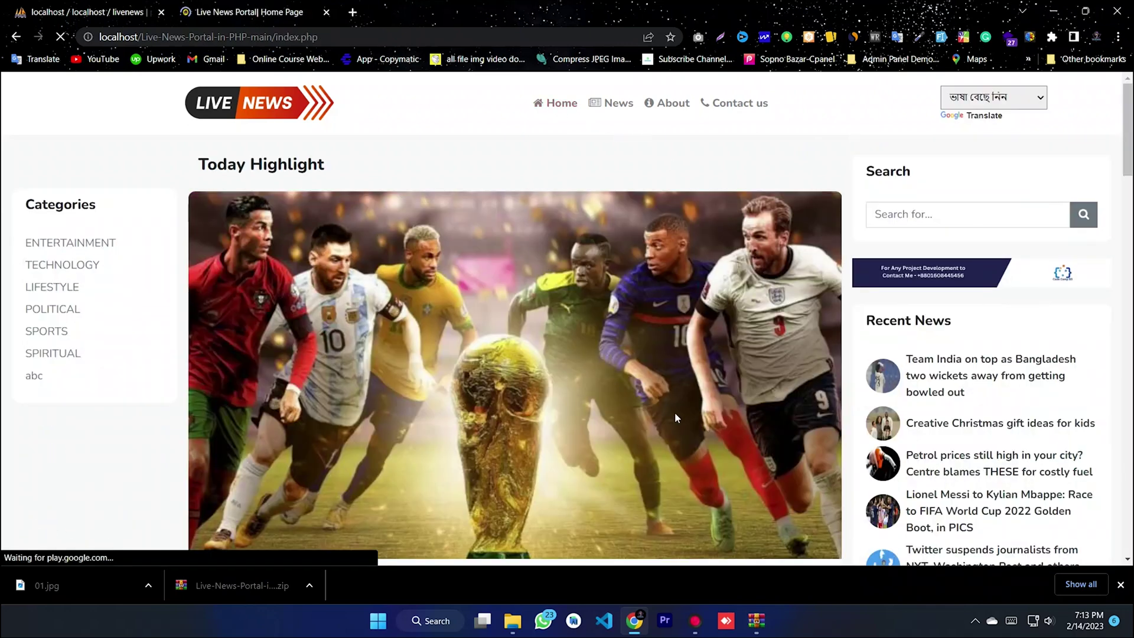
{"action": "scroll", "coordinate": [714, 403], "scroll_direction": "down", "scroll_amount": 4}
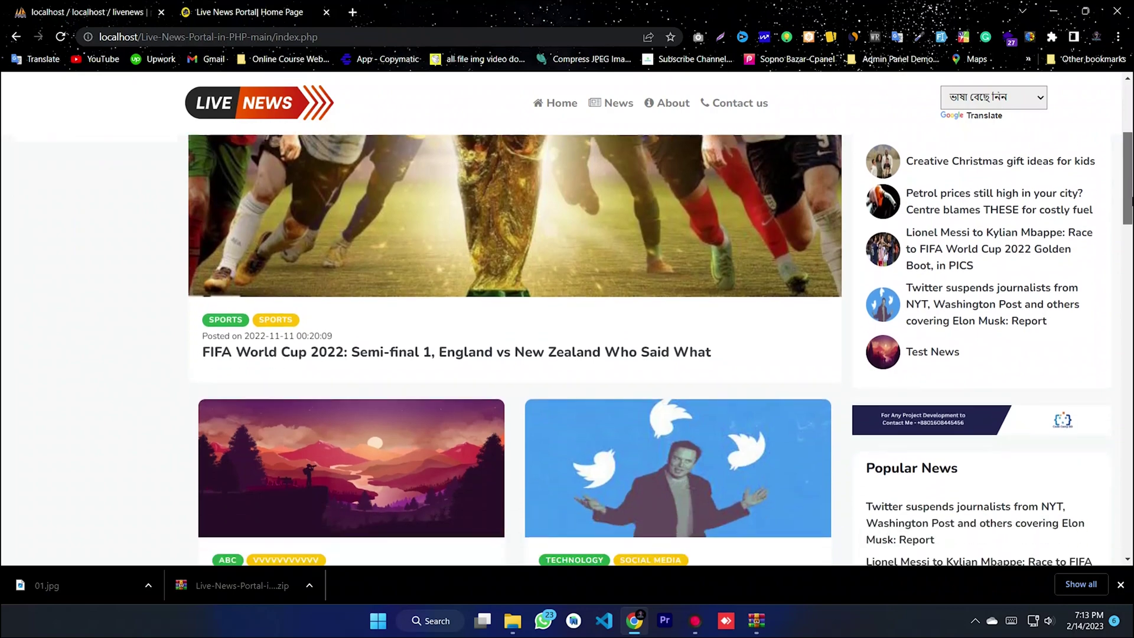
{"action": "scroll", "coordinate": [567, 324], "scroll_direction": "down", "scroll_amount": 11}
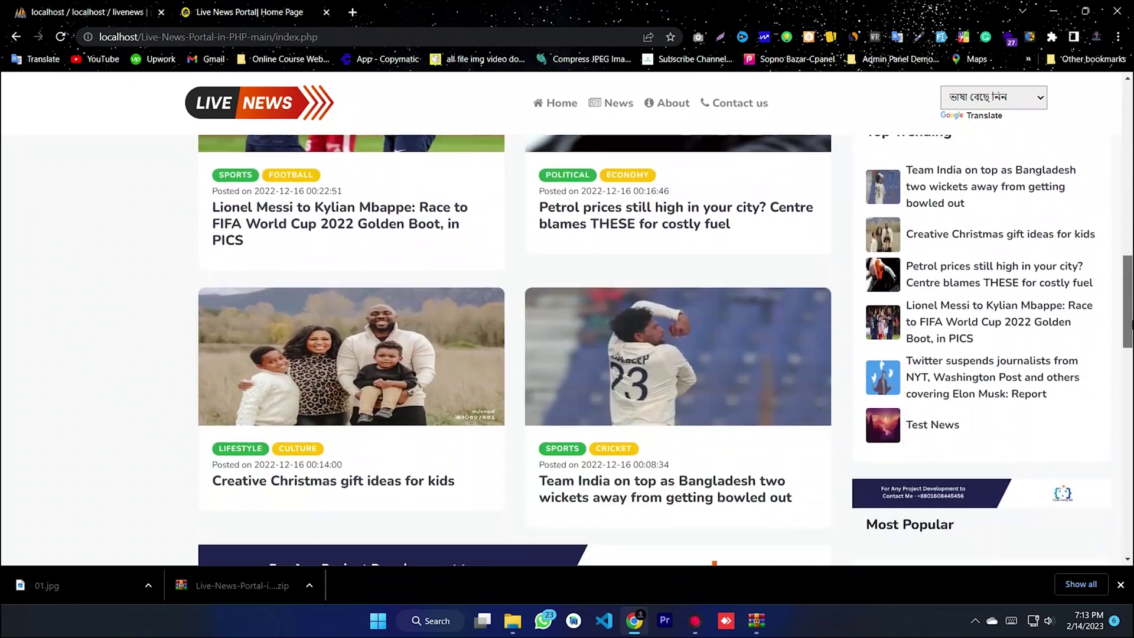
{"action": "scroll", "coordinate": [567, 348], "scroll_direction": "down", "scroll_amount": 11}
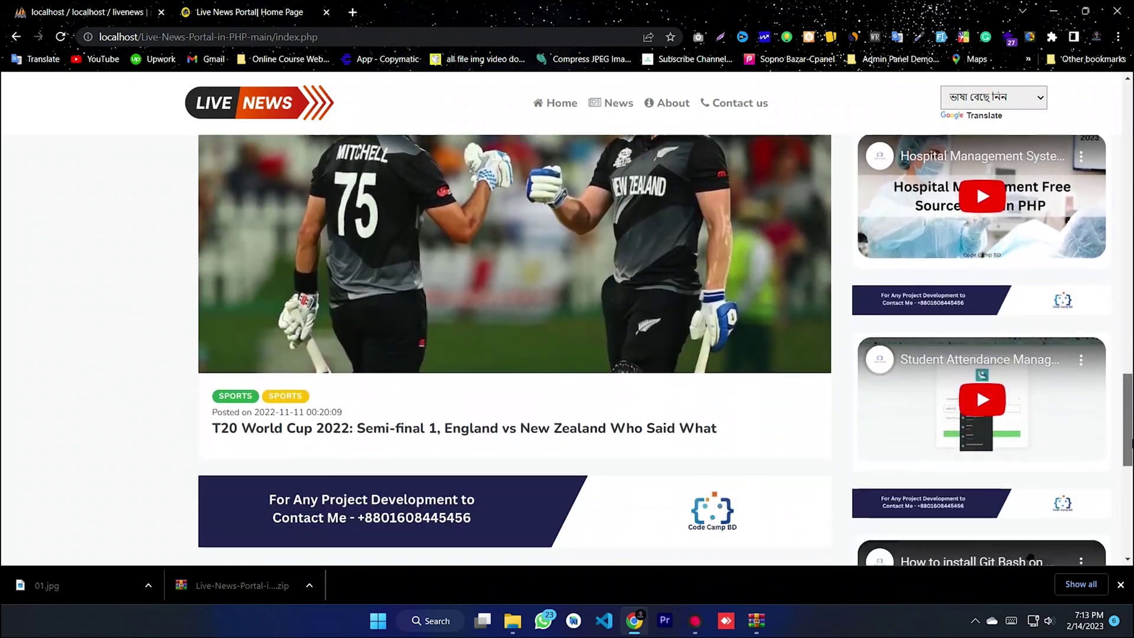
{"action": "scroll", "coordinate": [567, 348], "scroll_direction": "down", "scroll_amount": 7}
{"action": "scroll", "coordinate": [567, 348], "scroll_direction": "down", "scroll_amount": 2}
{"action": "left_click", "coordinate": [1053, 10]}
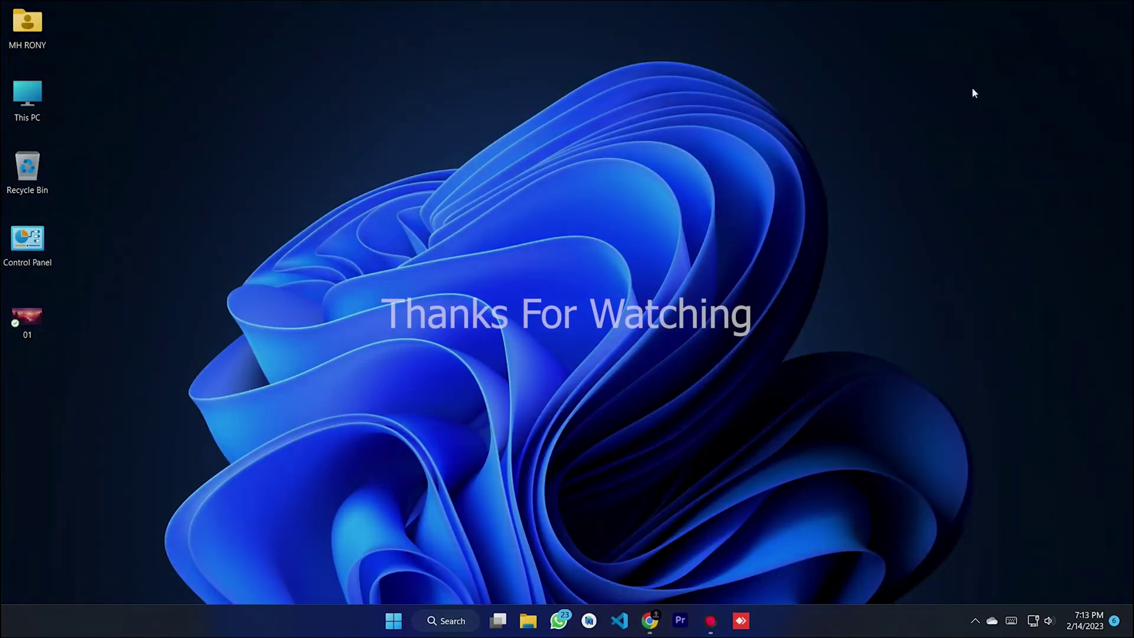